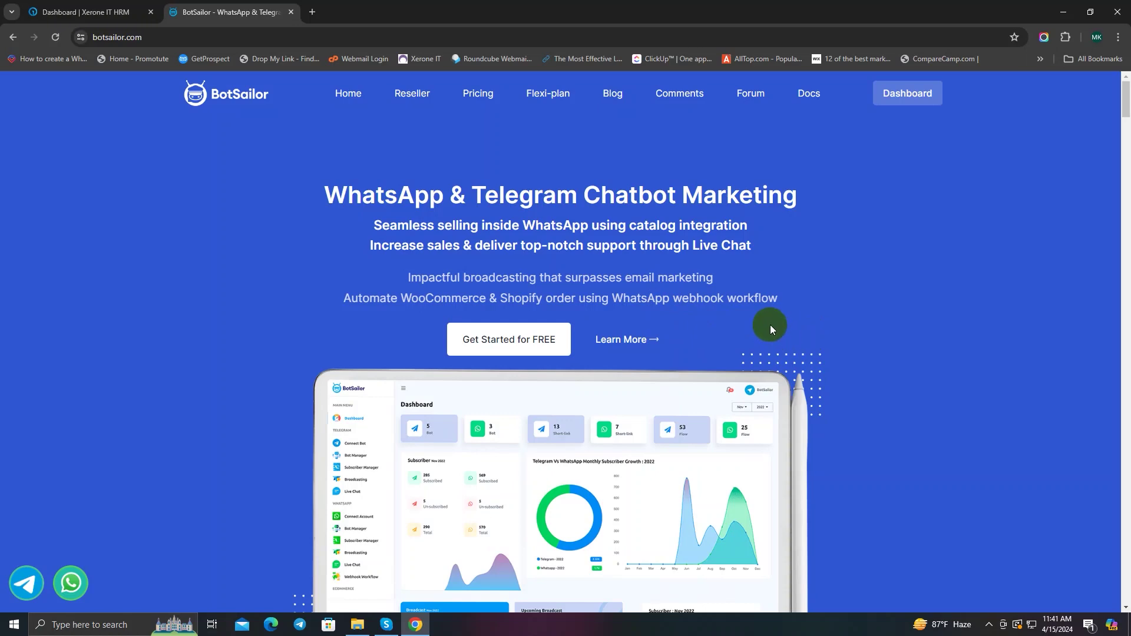
Step: Go from the BotSailor dashboard into the WhatsApp Bot Manager
{"action": "scroll", "coordinate": [769, 325], "scroll_direction": "down", "scroll_amount": 6}
{"action": "scroll", "coordinate": [769, 327], "scroll_direction": "down", "scroll_amount": 5}
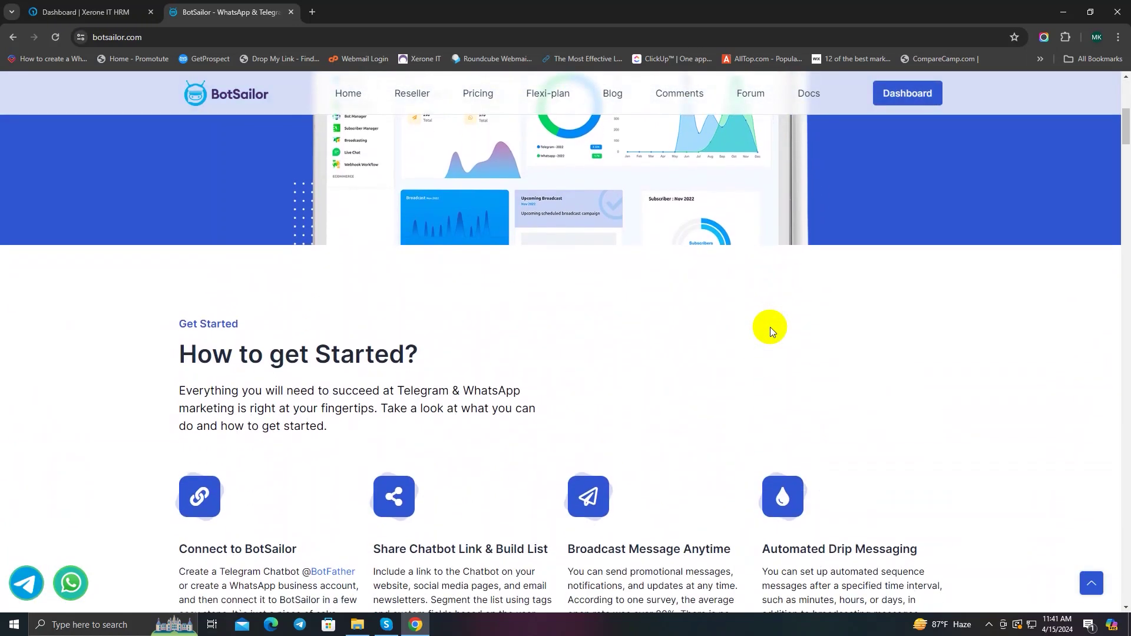
{"action": "scroll", "coordinate": [769, 327], "scroll_direction": "up", "scroll_amount": 4}
{"action": "scroll", "coordinate": [769, 327], "scroll_direction": "up", "scroll_amount": 7}
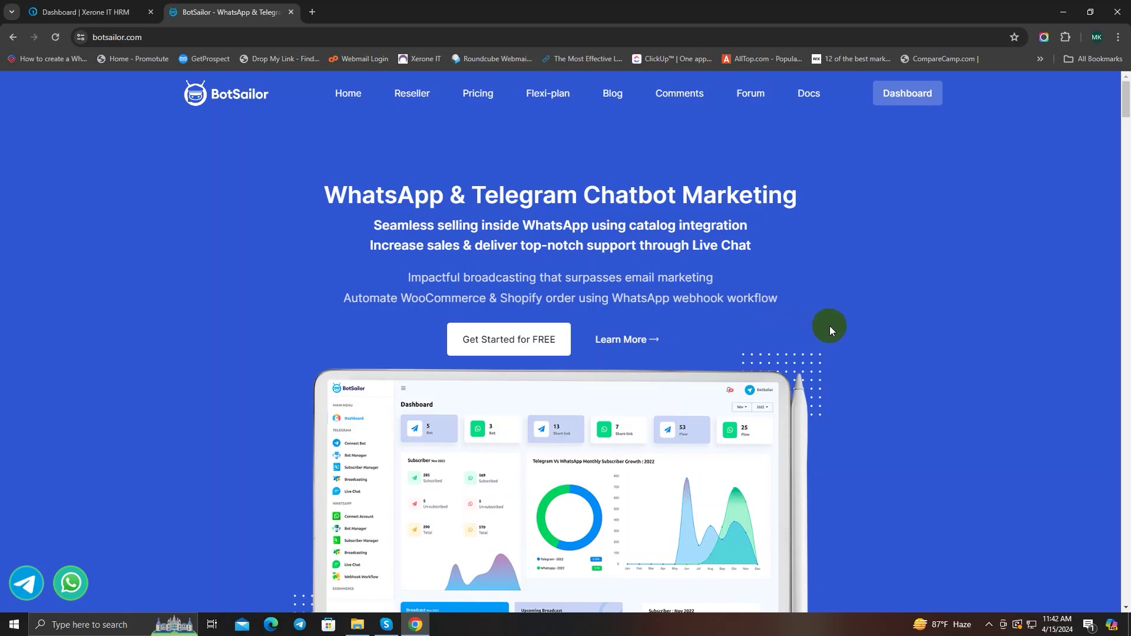
{"action": "scroll", "coordinate": [876, 321], "scroll_direction": "down", "scroll_amount": 6}
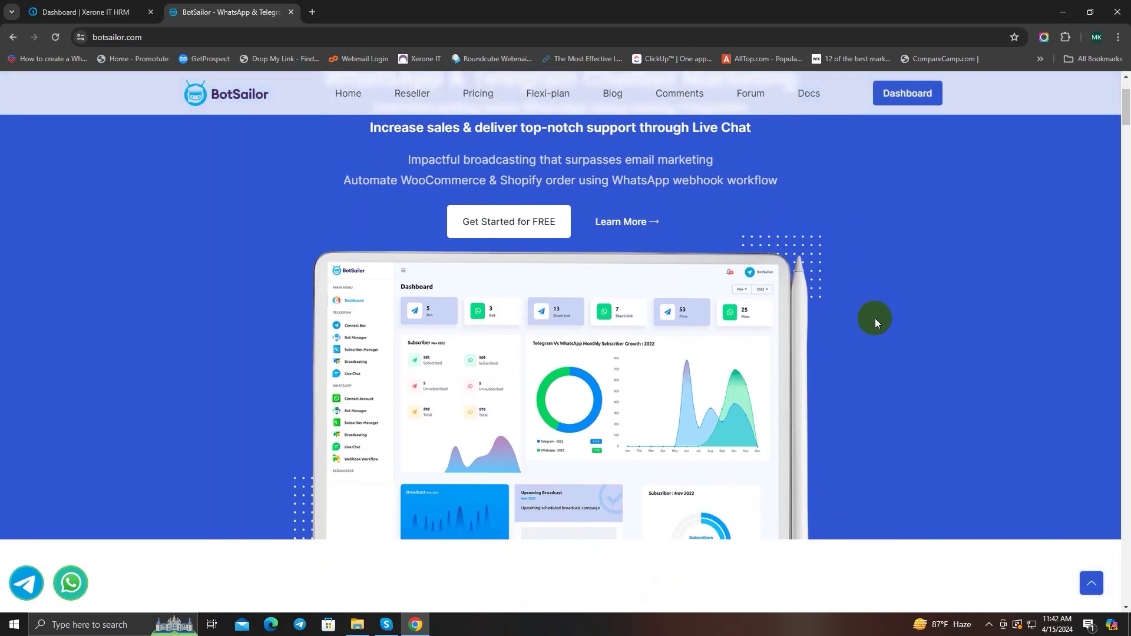
{"action": "scroll", "coordinate": [875, 320], "scroll_direction": "down", "scroll_amount": 8}
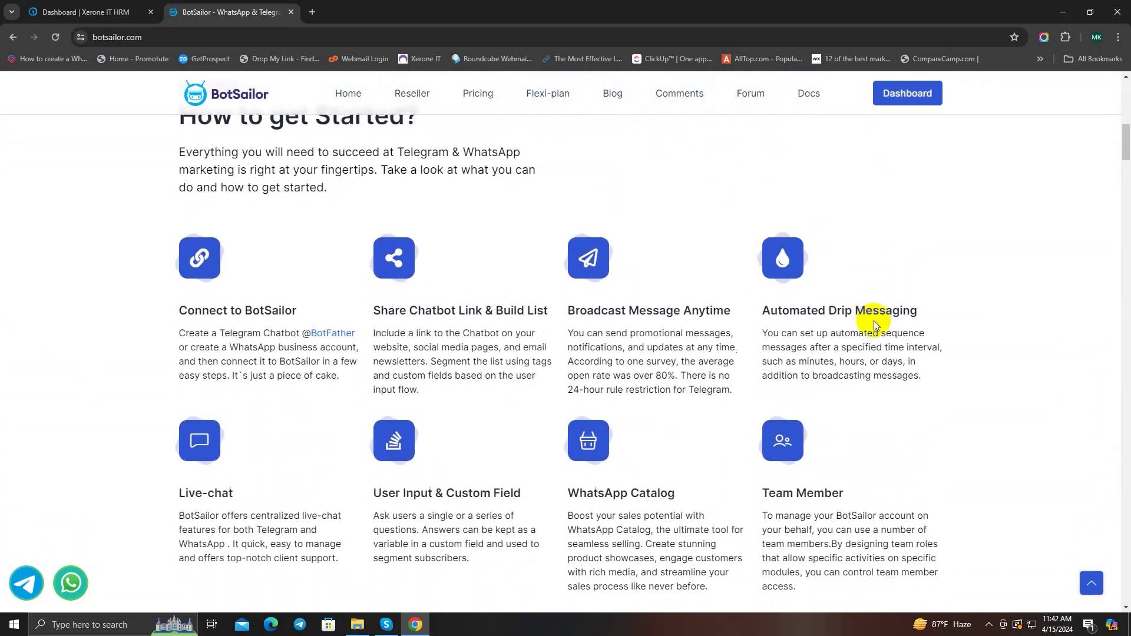
{"action": "scroll", "coordinate": [874, 322], "scroll_direction": "down", "scroll_amount": 5}
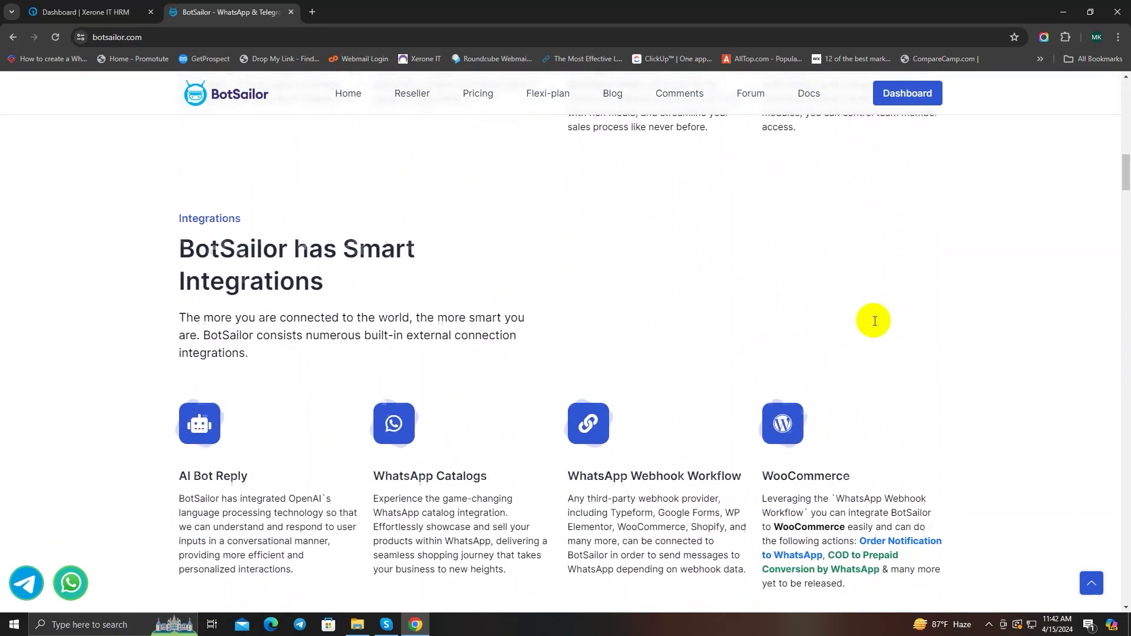
{"action": "scroll", "coordinate": [874, 325], "scroll_direction": "down", "scroll_amount": 8}
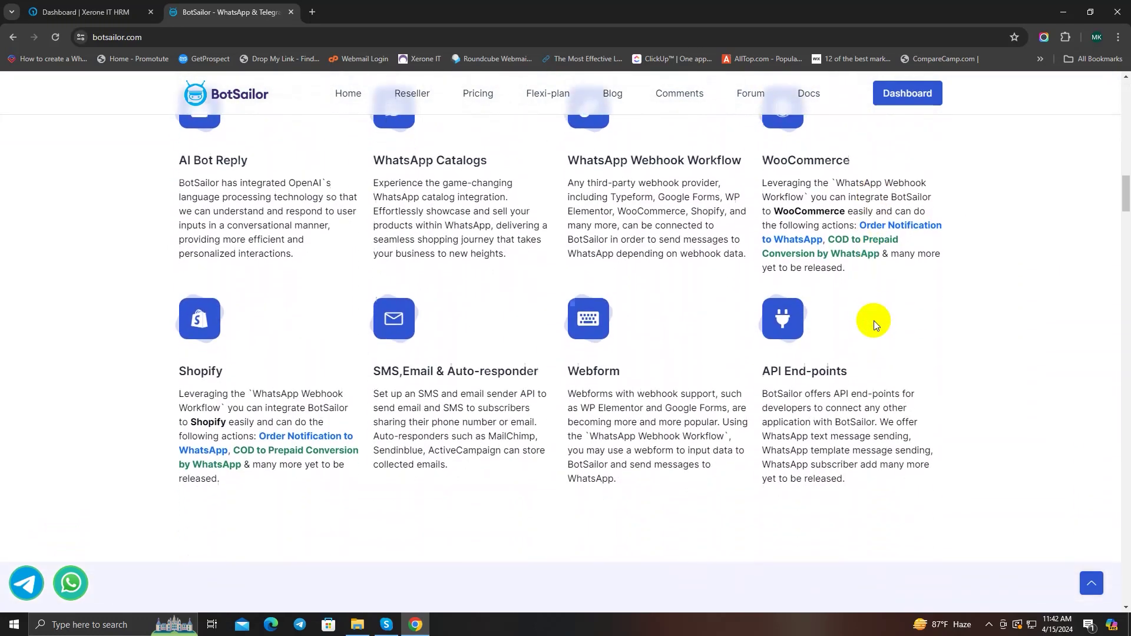
{"action": "scroll", "coordinate": [874, 321], "scroll_direction": "down", "scroll_amount": 6}
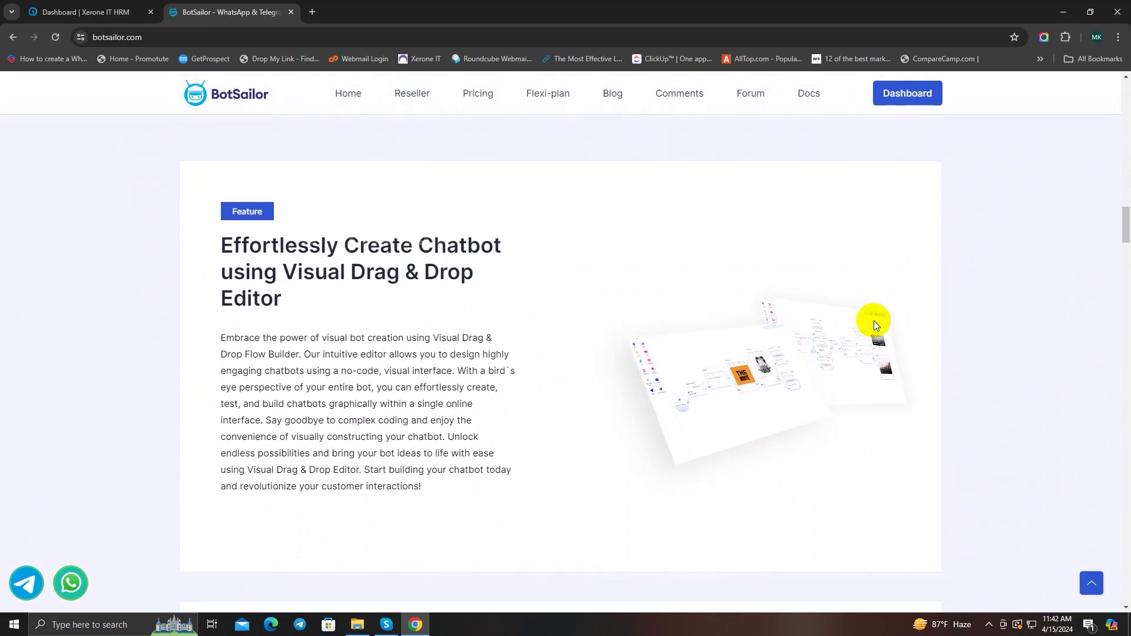
{"action": "scroll", "coordinate": [874, 323], "scroll_direction": "down", "scroll_amount": 7}
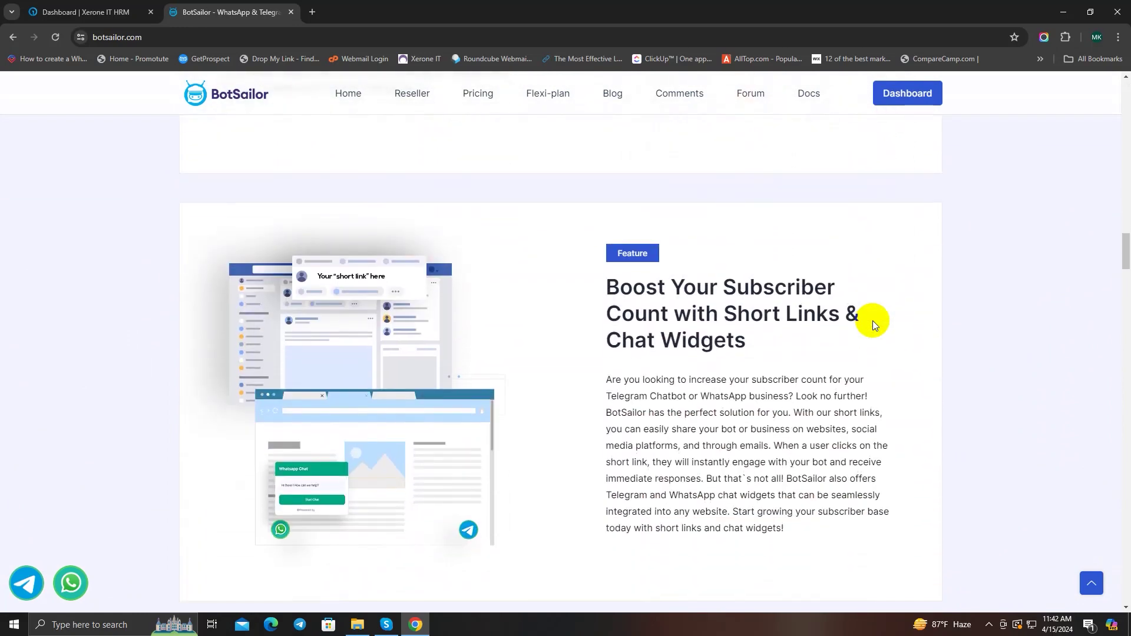
{"action": "scroll", "coordinate": [874, 324], "scroll_direction": "down", "scroll_amount": 5}
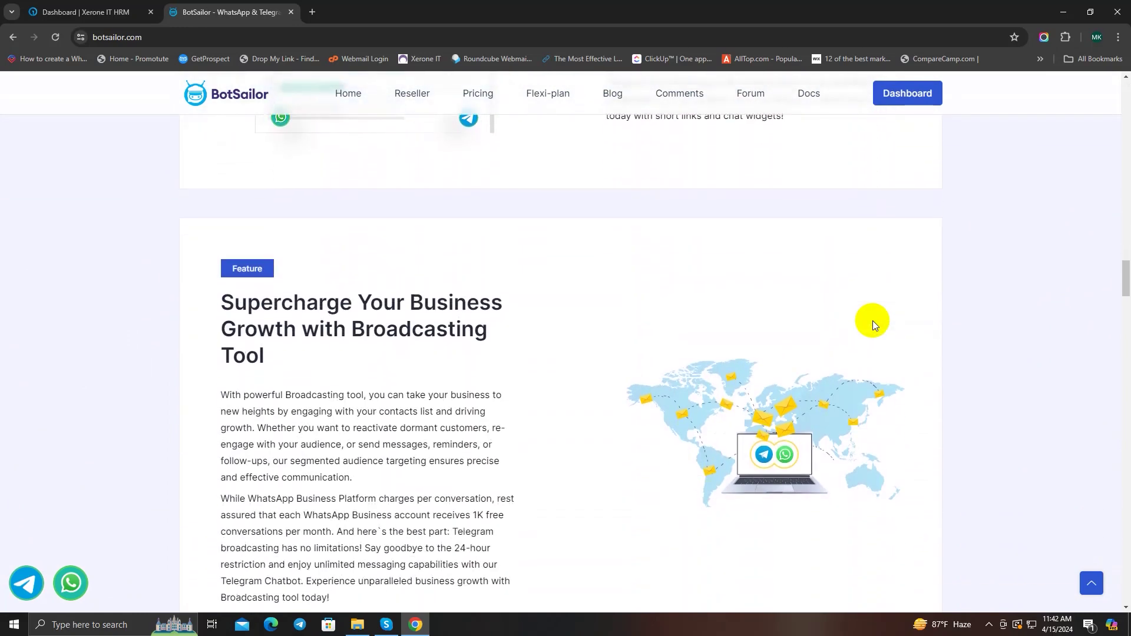
{"action": "scroll", "coordinate": [874, 324], "scroll_direction": "up", "scroll_amount": 13}
{"action": "scroll", "coordinate": [872, 321], "scroll_direction": "up", "scroll_amount": 15}
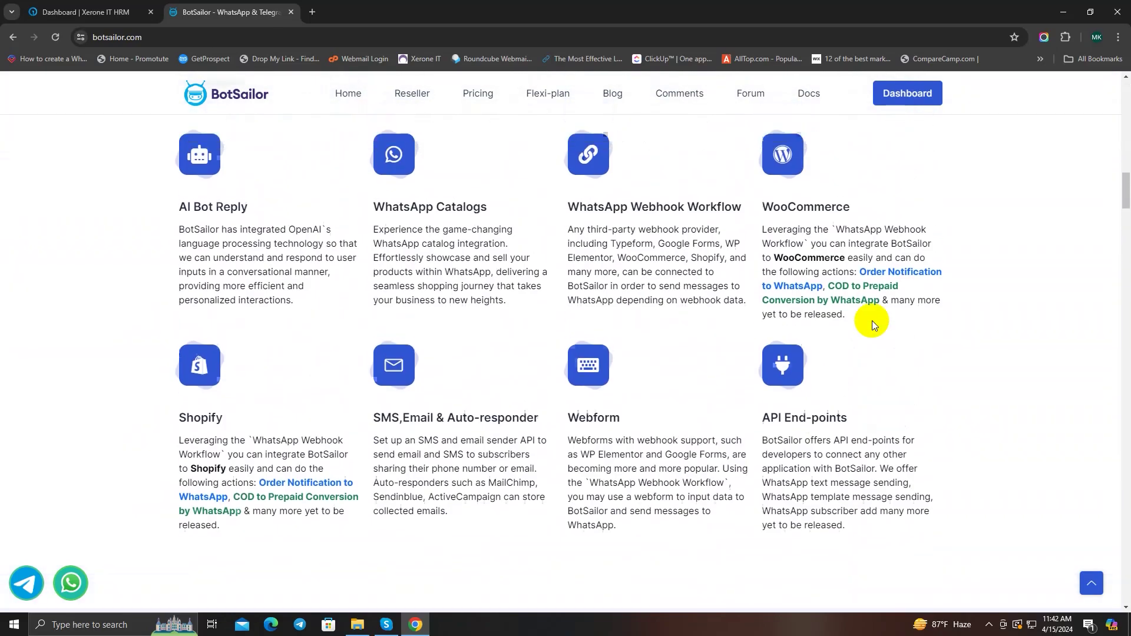
{"action": "scroll", "coordinate": [871, 321], "scroll_direction": "up", "scroll_amount": 10}
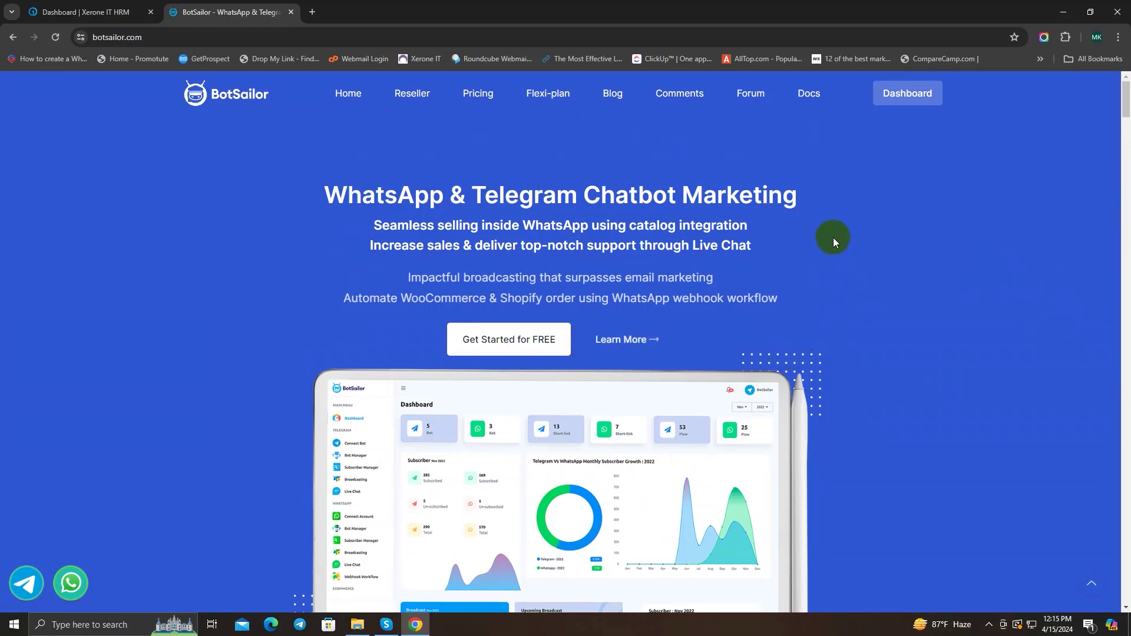
{"action": "left_click", "coordinate": [900, 94]}
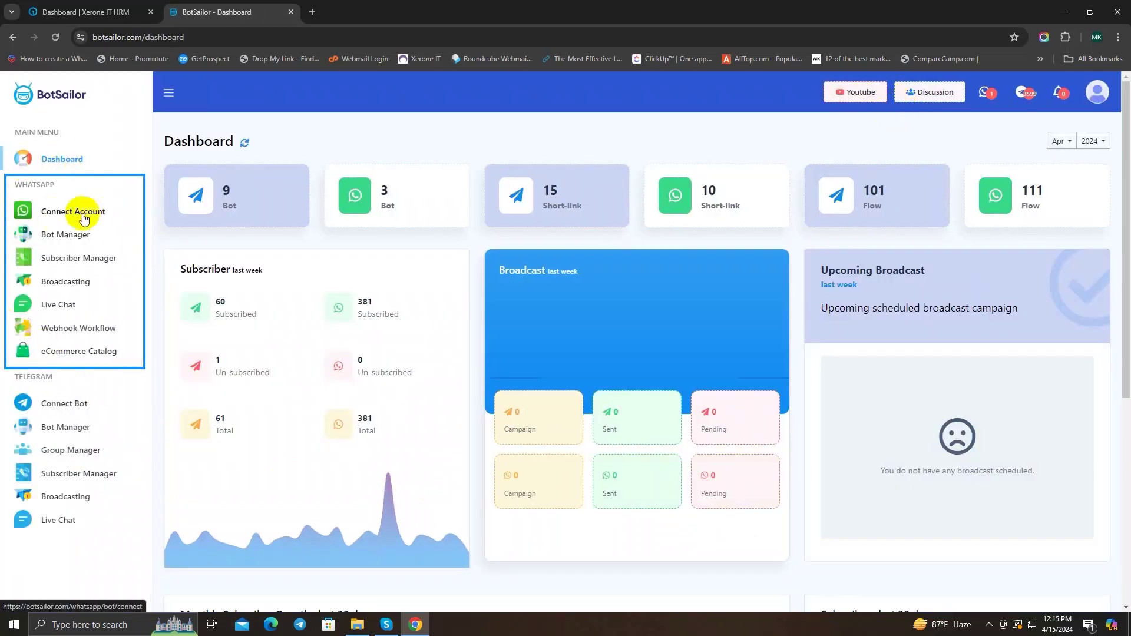
{"action": "left_click", "coordinate": [66, 234]}
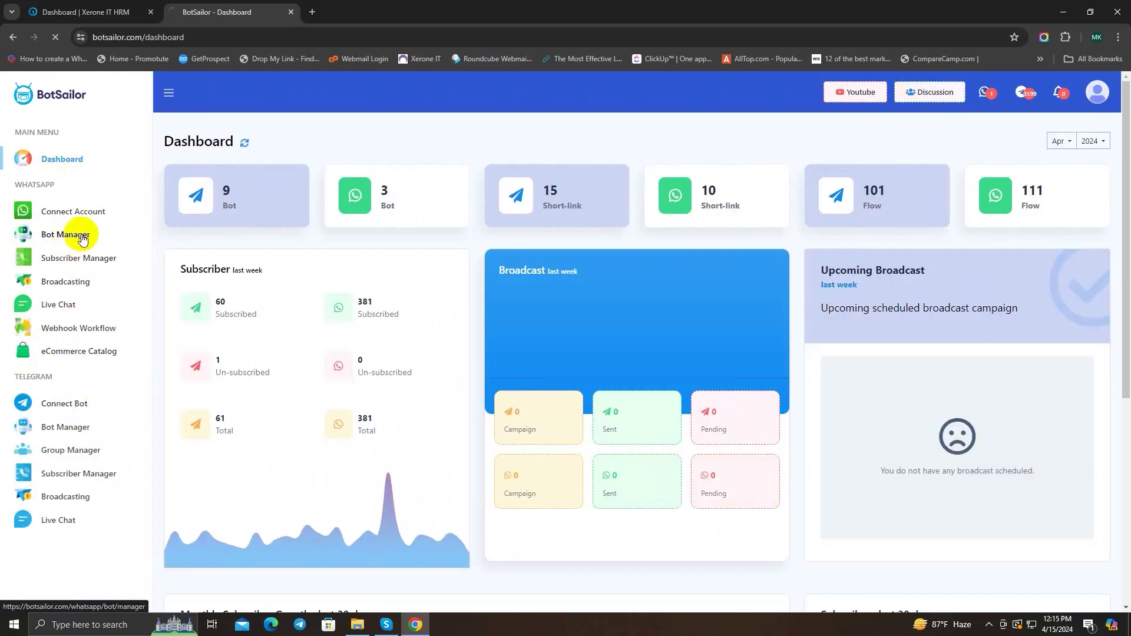
Step: Show the Xerone IT bot's Message Template settings and scroll down to Template Variables
{"action": "scroll", "coordinate": [441, 202], "scroll_direction": "down", "scroll_amount": 2}
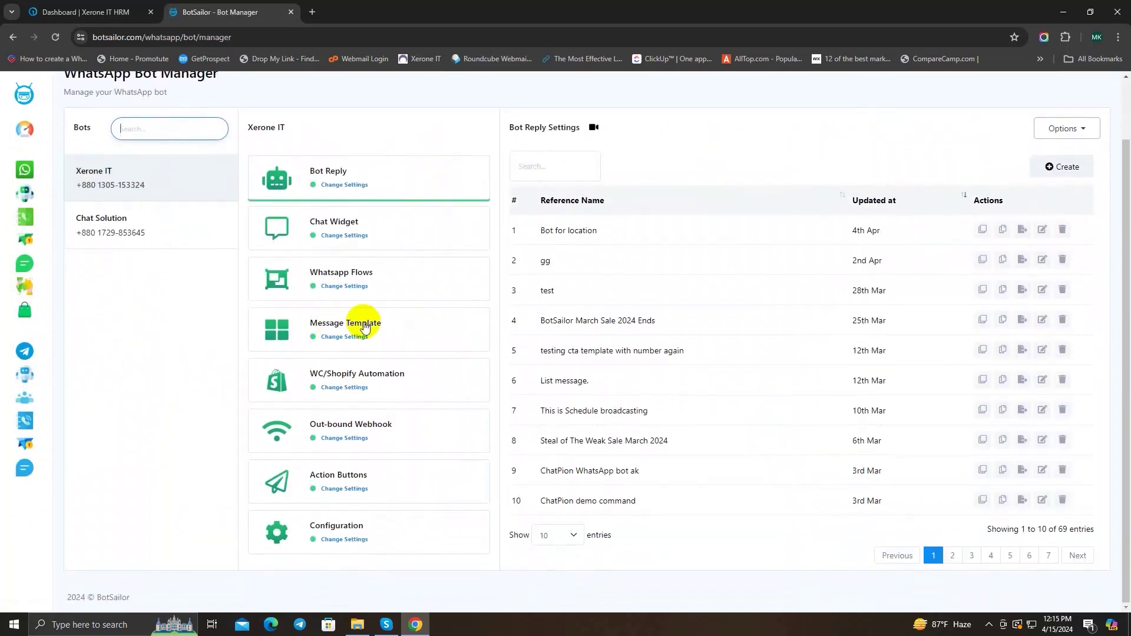
{"action": "left_click", "coordinate": [395, 327]}
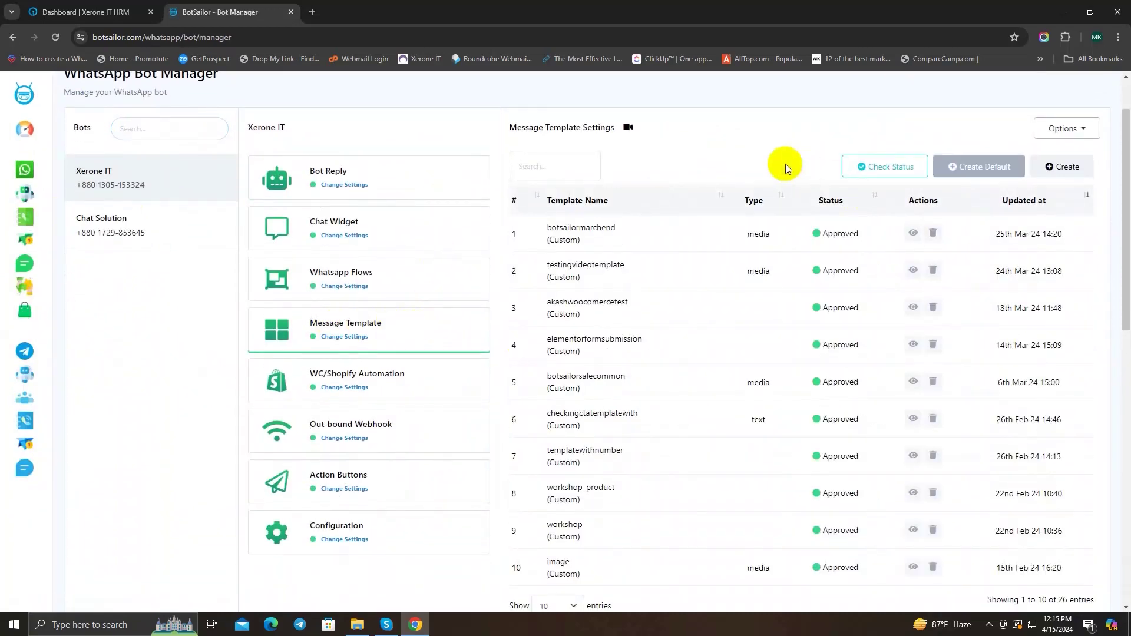
{"action": "scroll", "coordinate": [786, 164], "scroll_direction": "down", "scroll_amount": 7}
{"action": "left_click_drag", "start_coordinate": [619, 295], "coordinate": [497, 286]}
{"action": "left_click", "coordinate": [720, 308]}
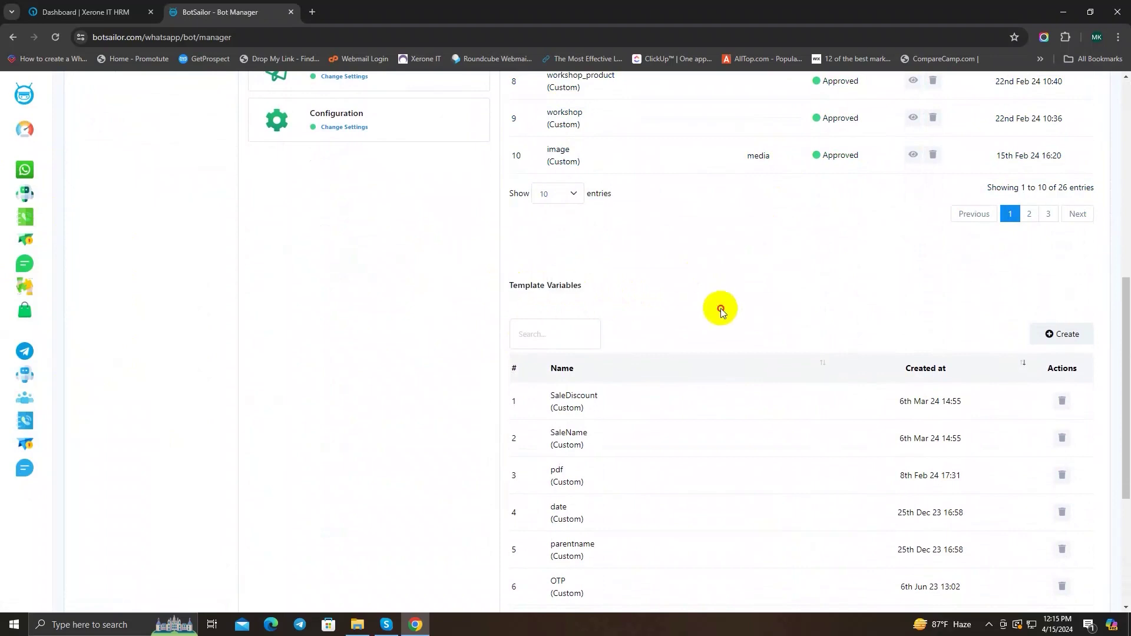
{"action": "scroll", "coordinate": [985, 306], "scroll_direction": "down", "scroll_amount": 1}
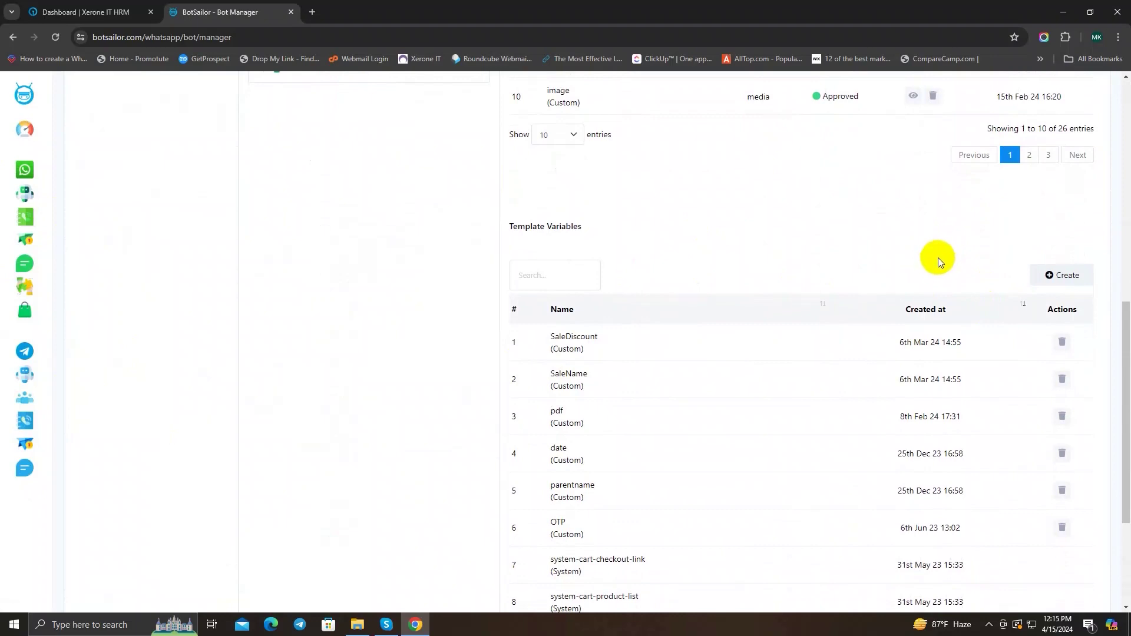
Step: Create a template variable named productlist, replacing 'Product List', and save it
{"action": "left_click", "coordinate": [1062, 276]}
{"action": "left_click", "coordinate": [841, 142]}
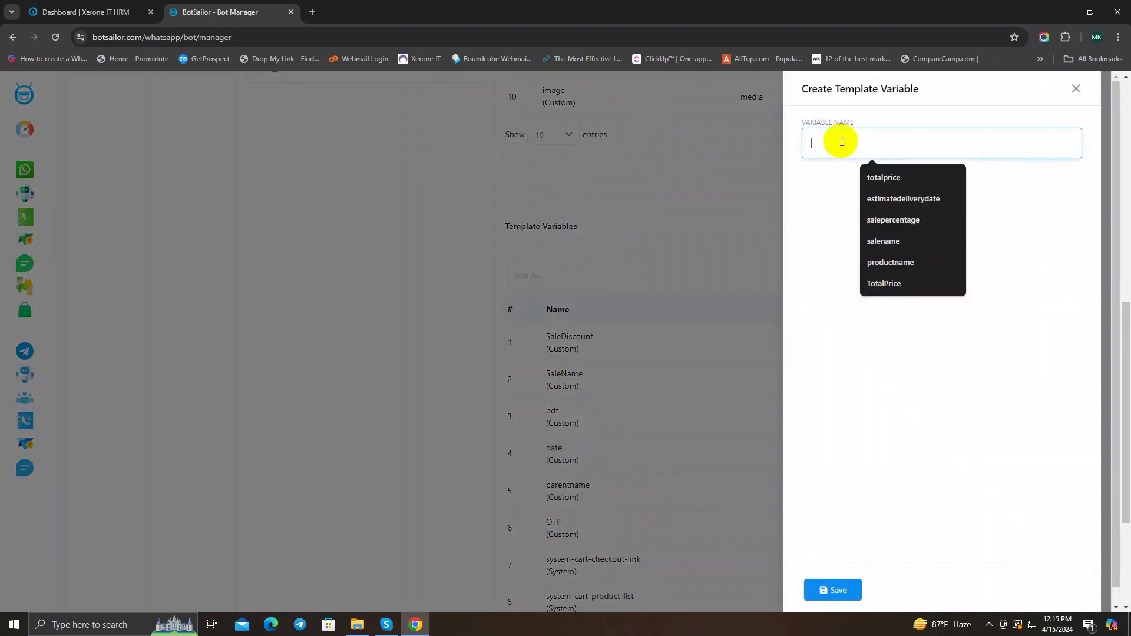
{"action": "type", "text": "Product"}
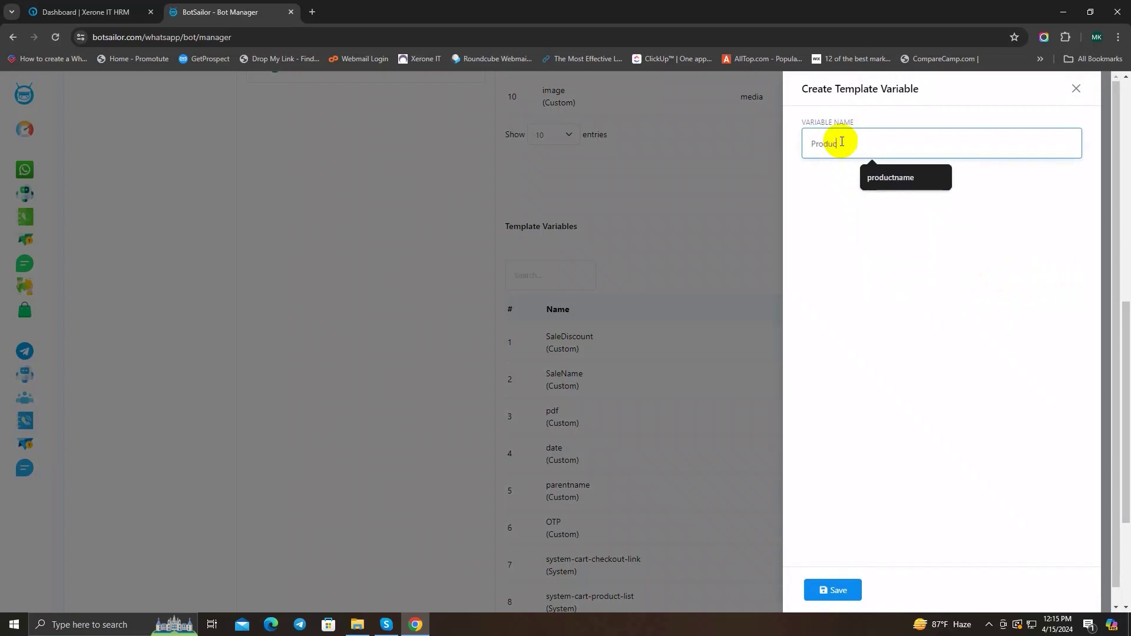
{"action": "type", "text": " List"}
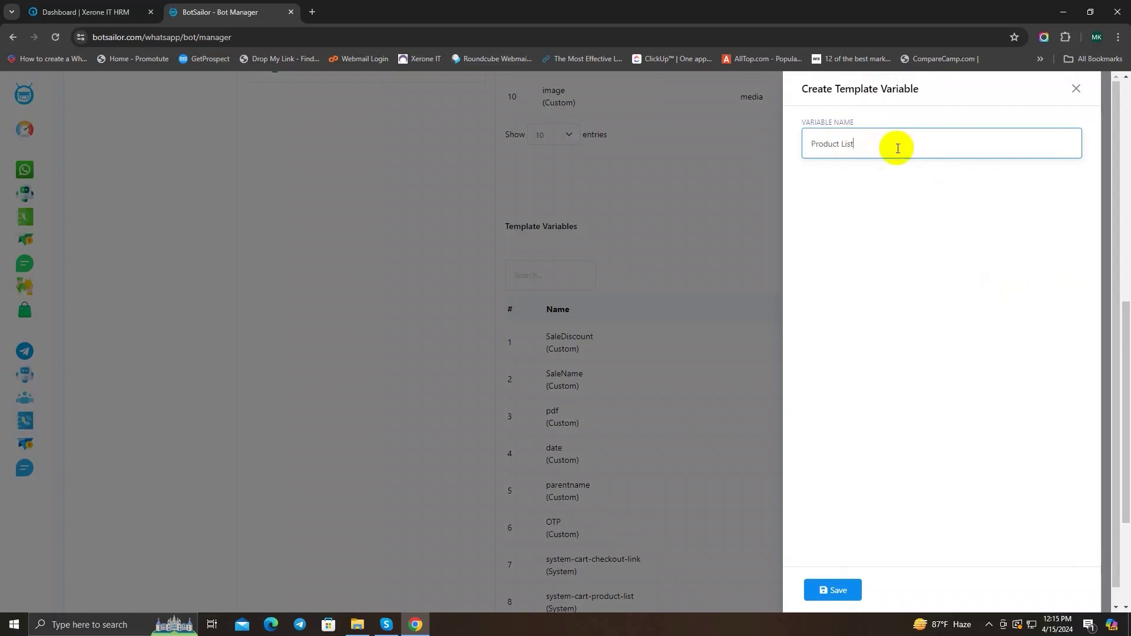
{"action": "left_click_drag", "start_coordinate": [885, 142], "coordinate": [768, 147]}
{"action": "key", "text": "BackSpace"}
{"action": "type", "text": "productlist"}
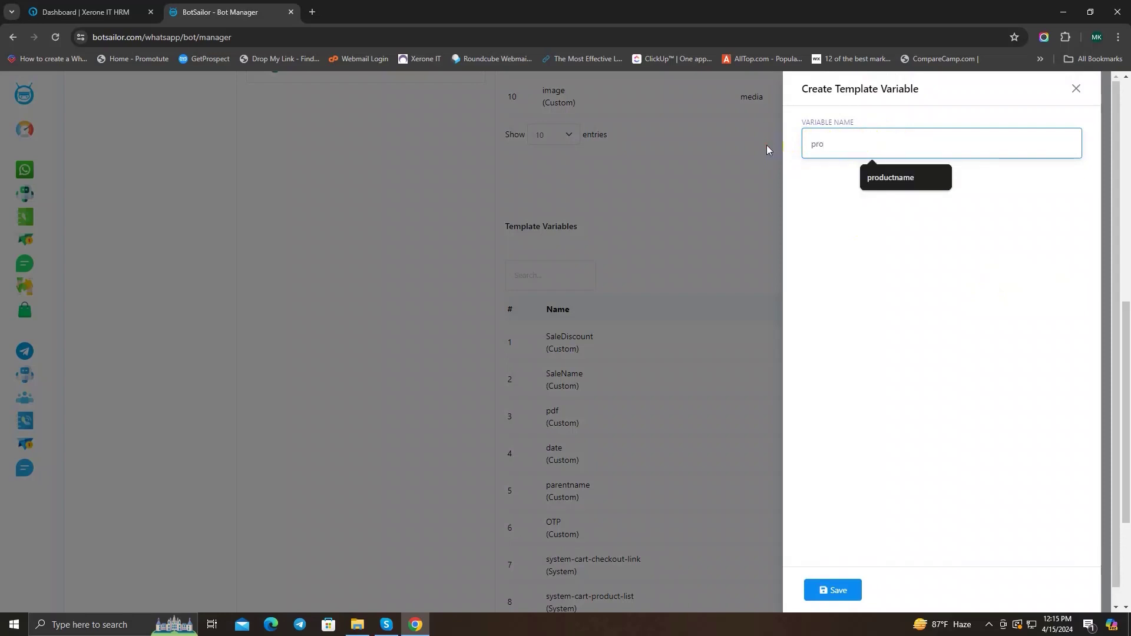
{"action": "left_click", "coordinate": [830, 592]}
{"action": "left_click", "coordinate": [1075, 89]}
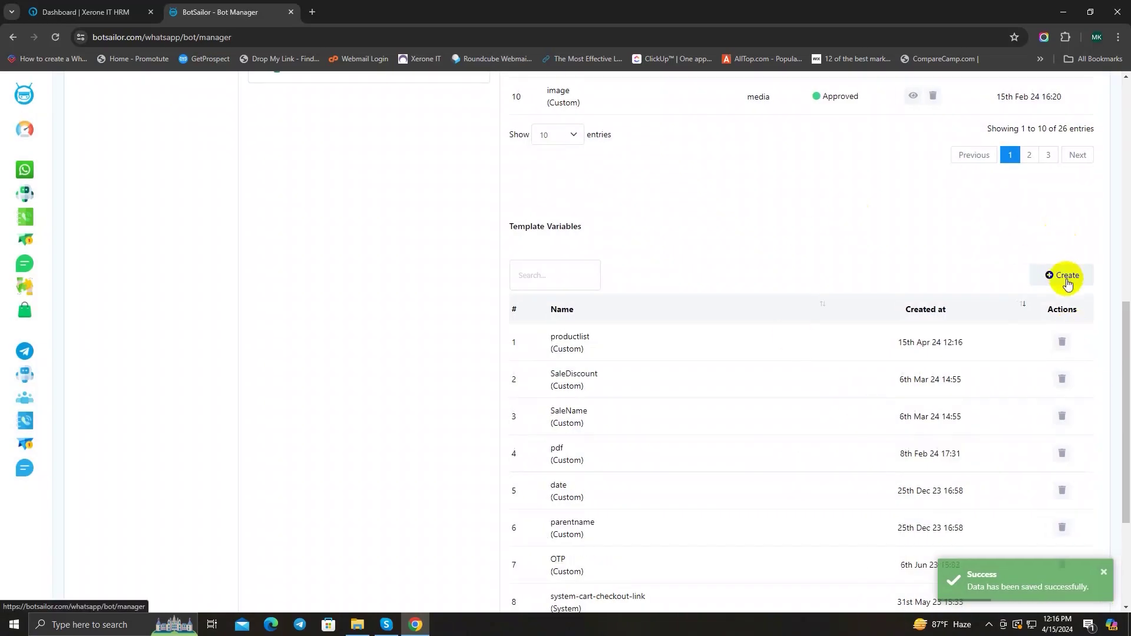
Step: Create and save a custom template variable called totalprice
{"action": "left_click", "coordinate": [1066, 276]}
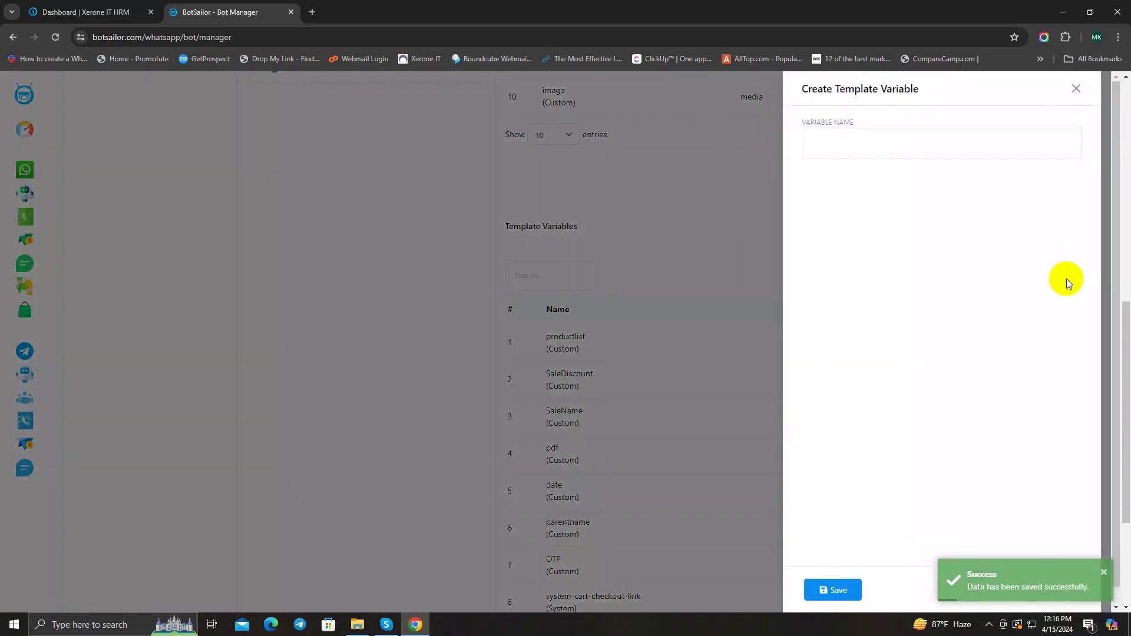
{"action": "left_click", "coordinate": [823, 145]}
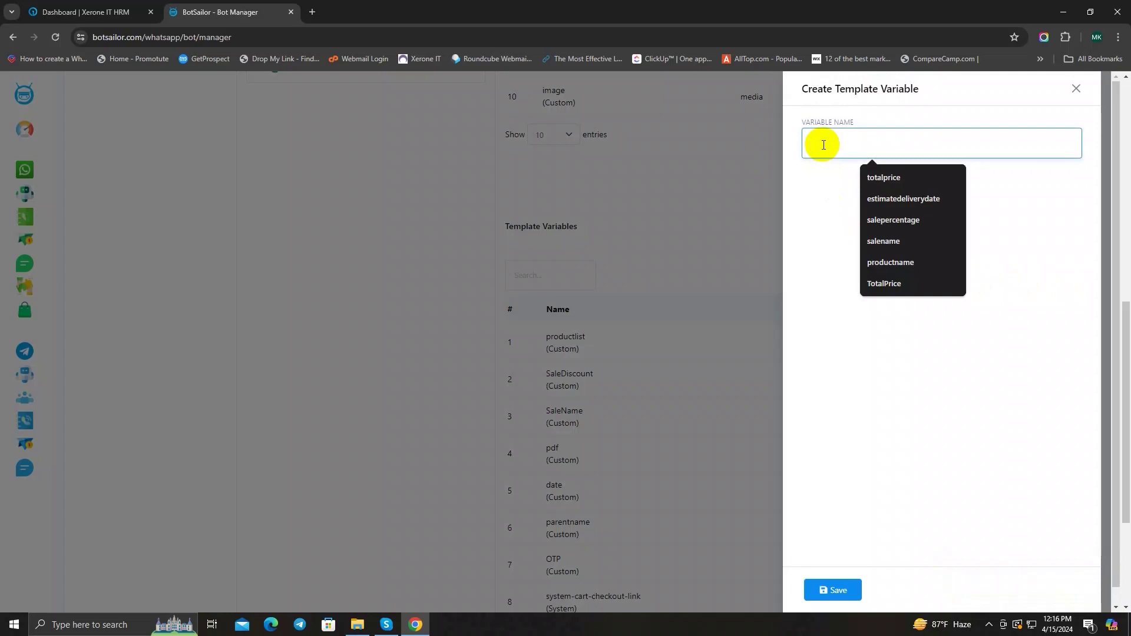
{"action": "type", "text": "totalprice"}
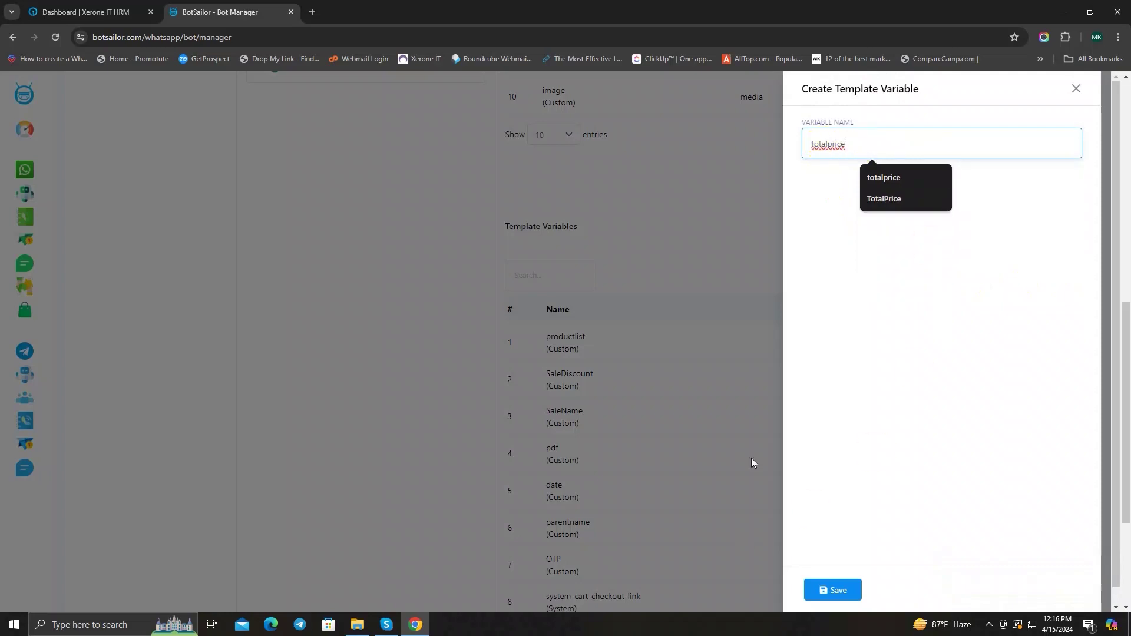
{"action": "left_click", "coordinate": [840, 593]}
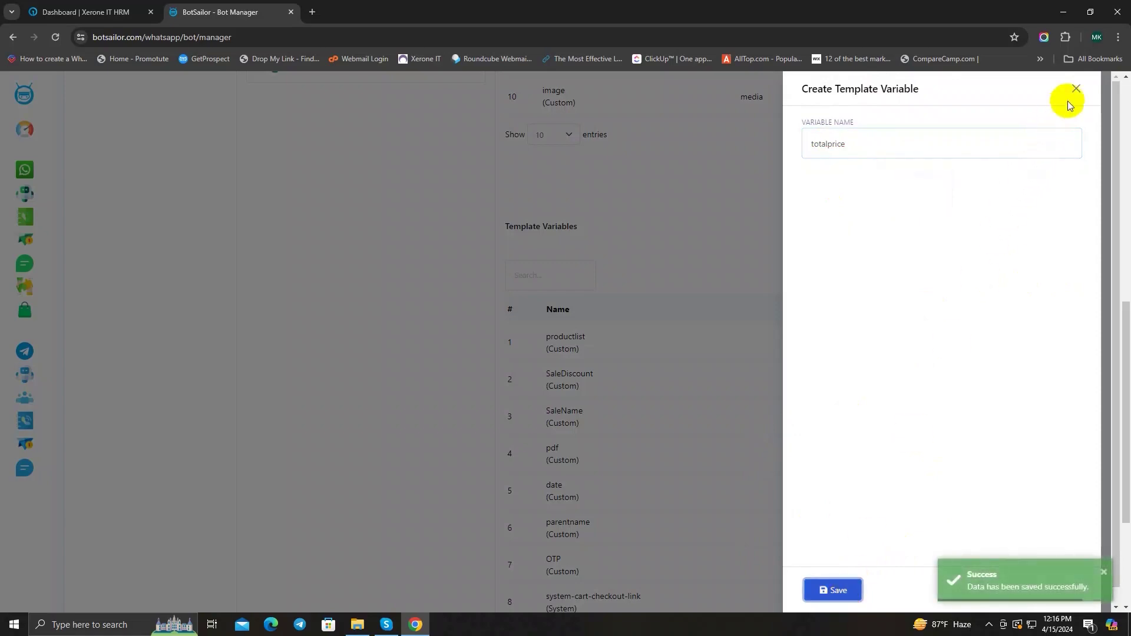
{"action": "left_click", "coordinate": [1072, 91]}
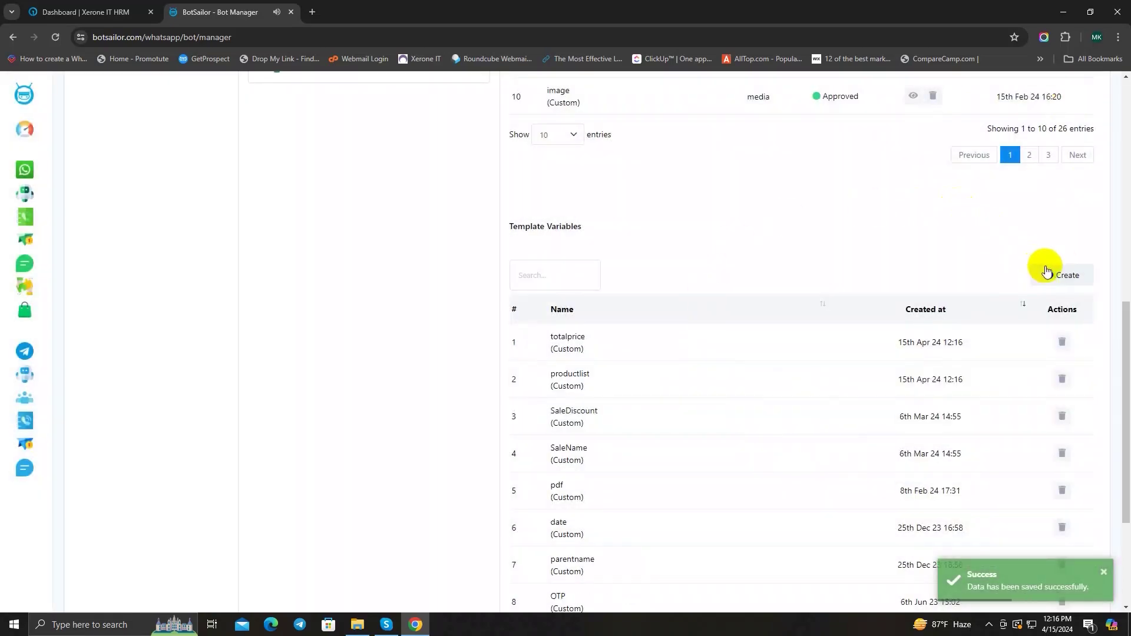
Step: Save a template variable named estimatedeliverydate, then reload the Bot Manager page
{"action": "left_click", "coordinate": [1047, 272]}
{"action": "left_click", "coordinate": [845, 139]}
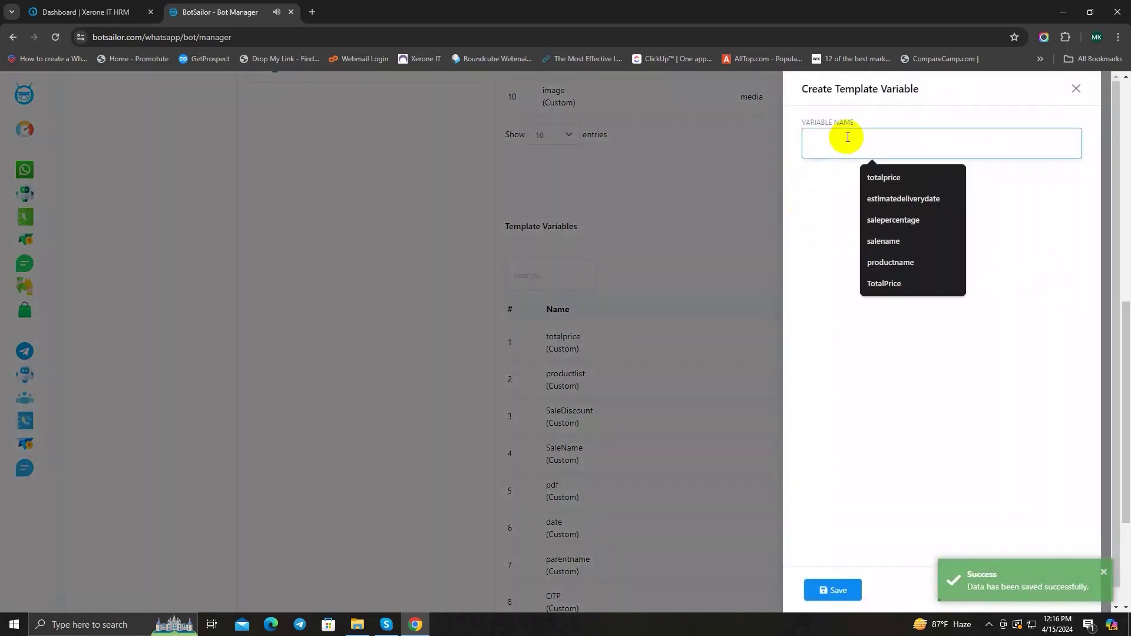
{"action": "type", "text": "es"}
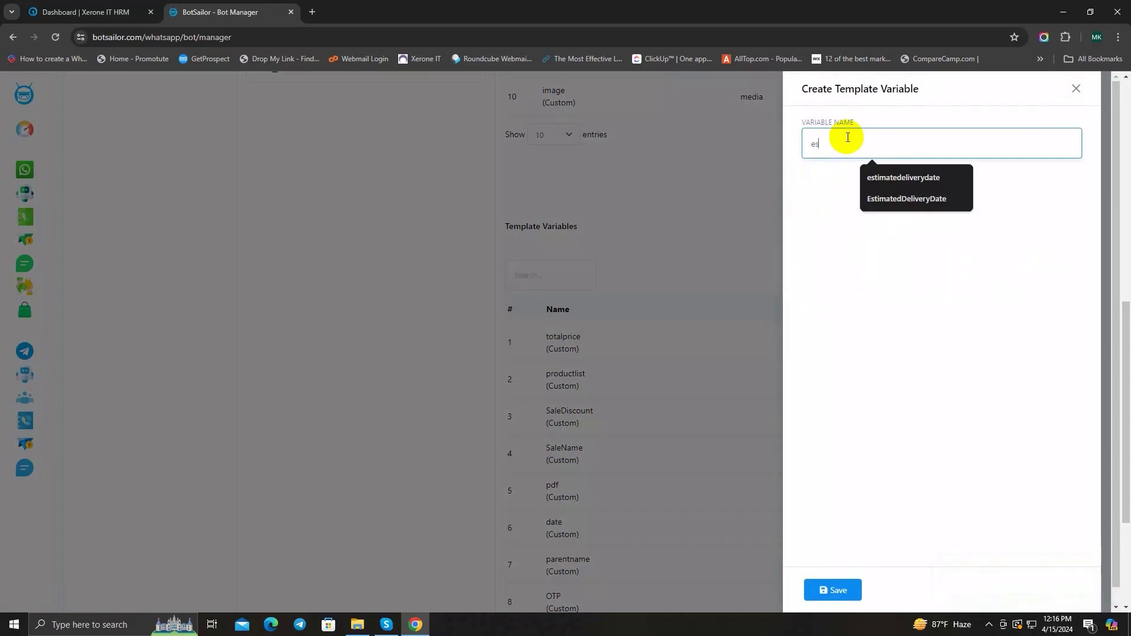
{"action": "type", "text": "timate"}
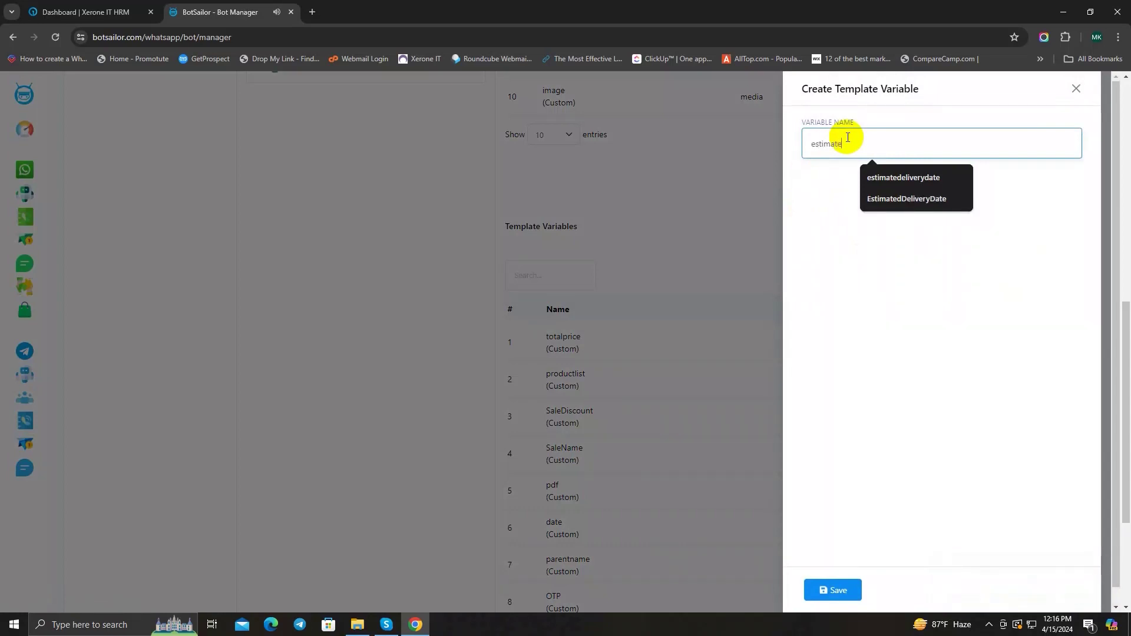
{"action": "type", "text": "deliverydate"}
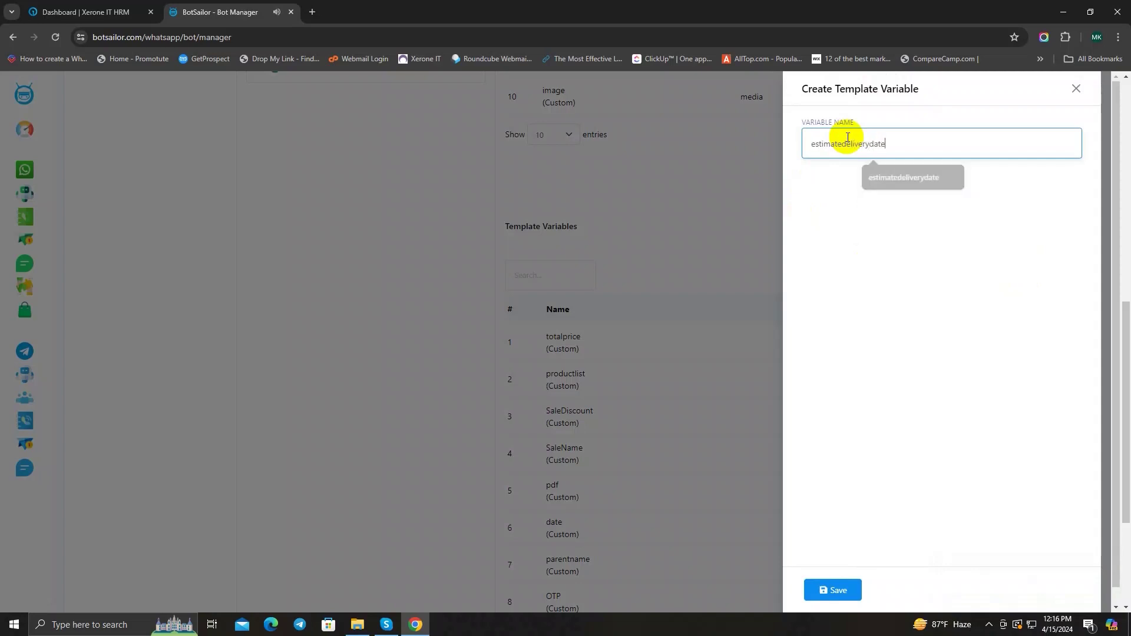
{"action": "scroll", "coordinate": [846, 353], "scroll_direction": "down", "scroll_amount": 1}
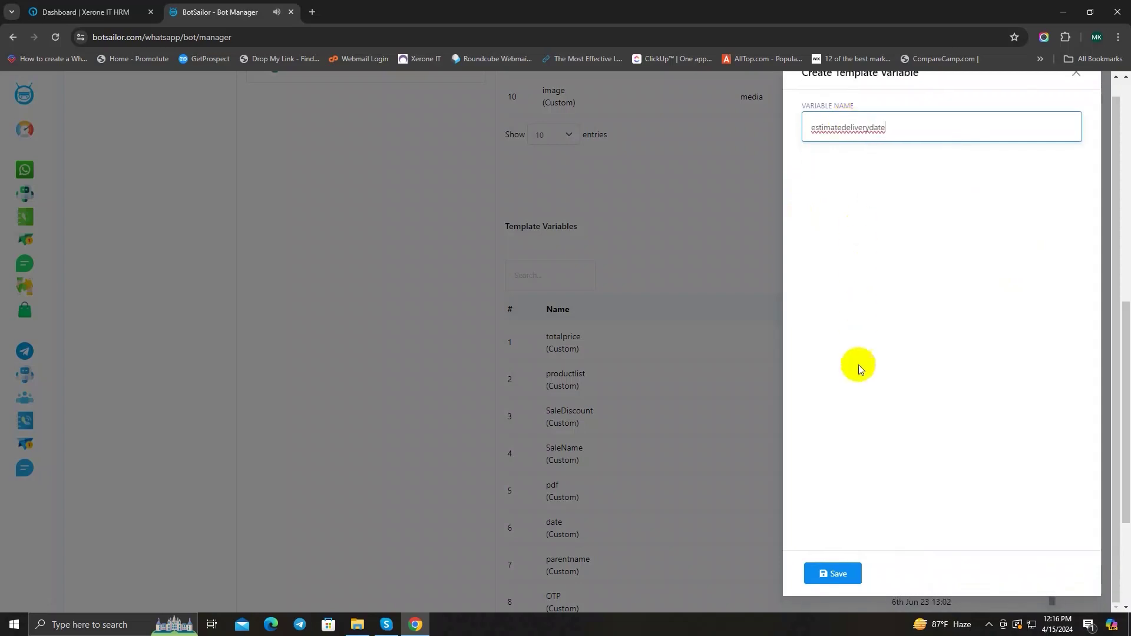
{"action": "left_click", "coordinate": [832, 569]}
{"action": "left_click", "coordinate": [1081, 77]}
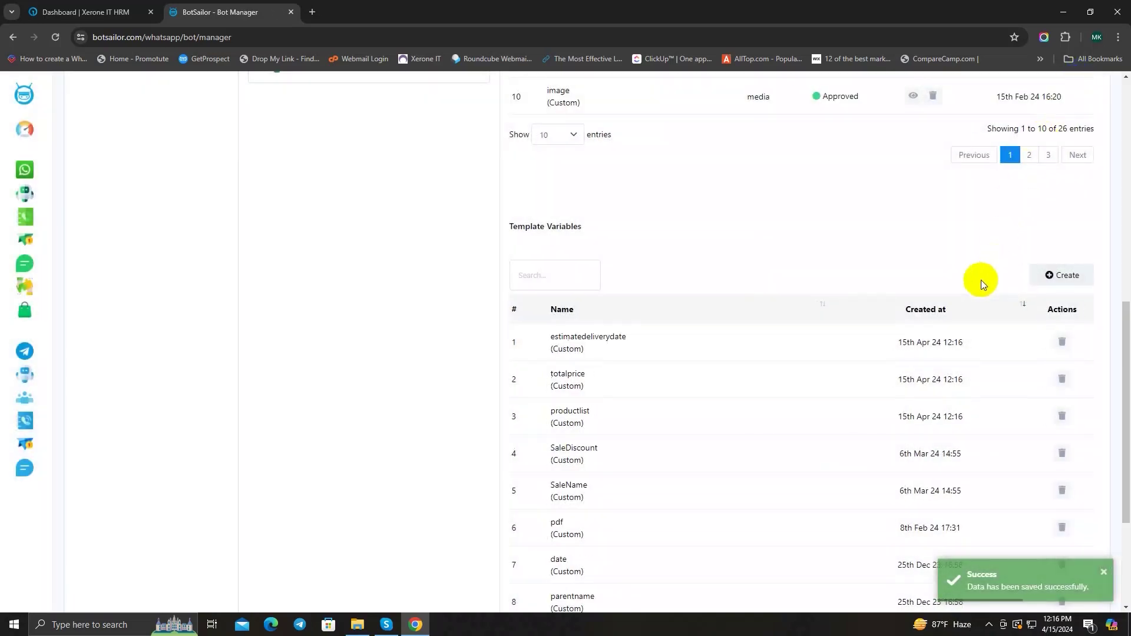
{"action": "left_click", "coordinate": [65, 37]}
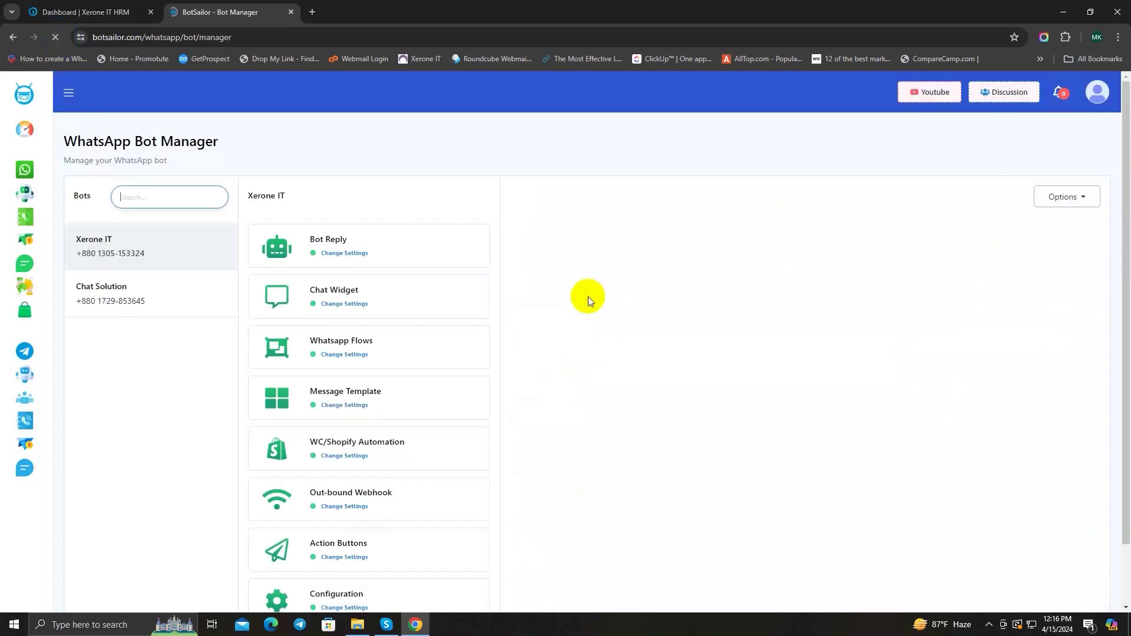
Step: Open the Xerone IT bot's Message Template settings and begin a new template
{"action": "left_click", "coordinate": [445, 391]}
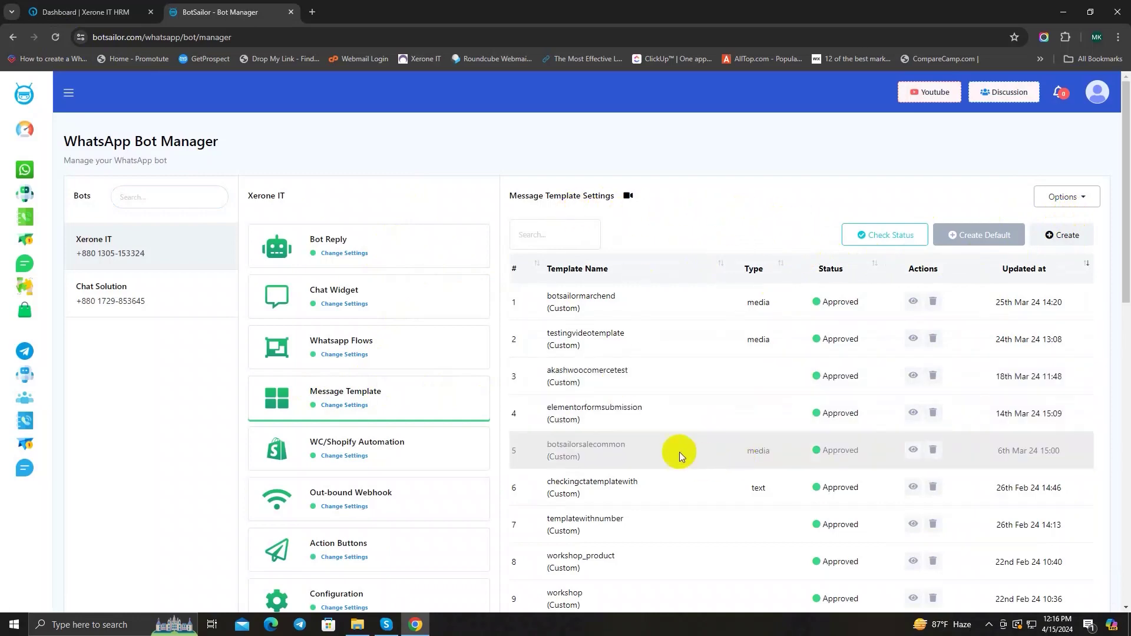
{"action": "left_click", "coordinate": [1048, 236]}
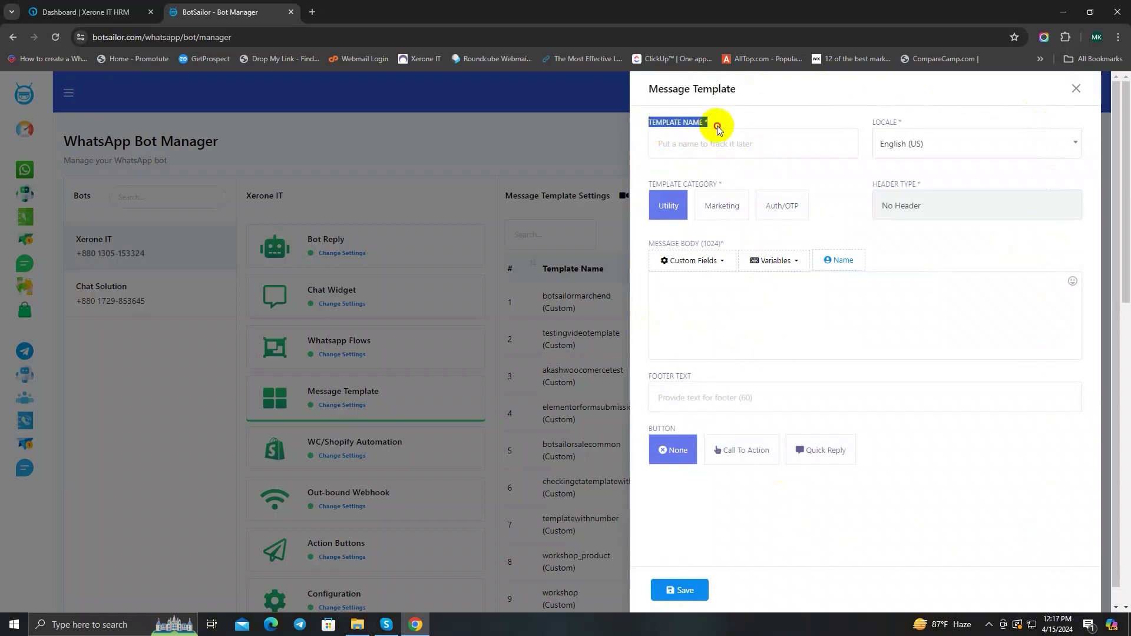
Step: Enter orderupdatetemplate as the template name and leave the category on Utility
{"action": "left_click", "coordinate": [769, 123]}
{"action": "left_click", "coordinate": [750, 143]}
{"action": "left_click", "coordinate": [764, 117]}
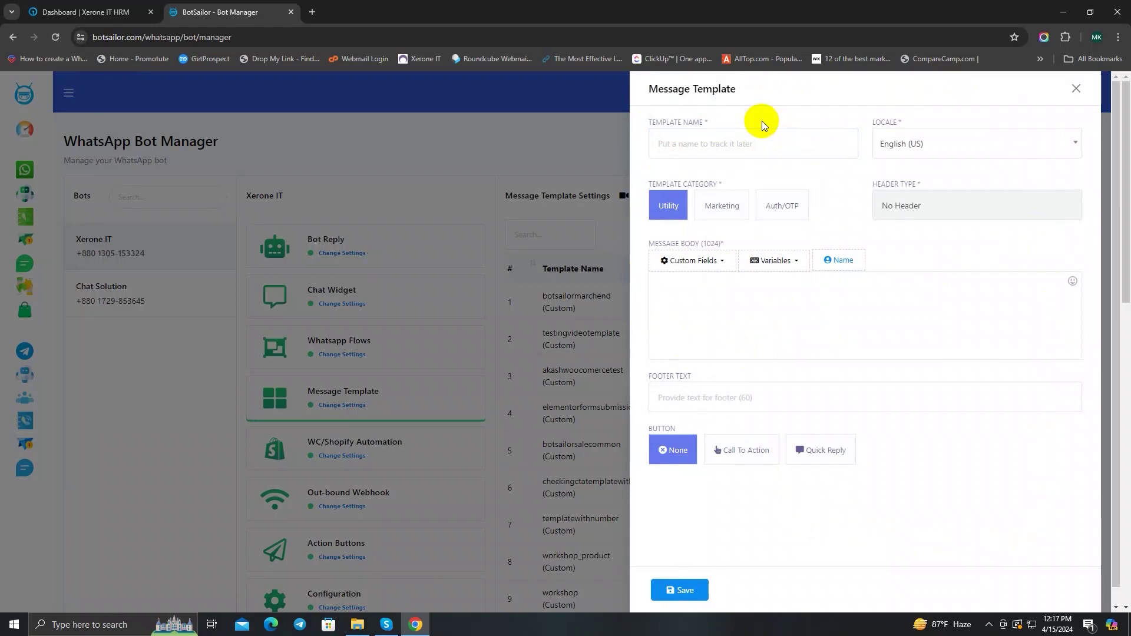
{"action": "left_click", "coordinate": [722, 140]}
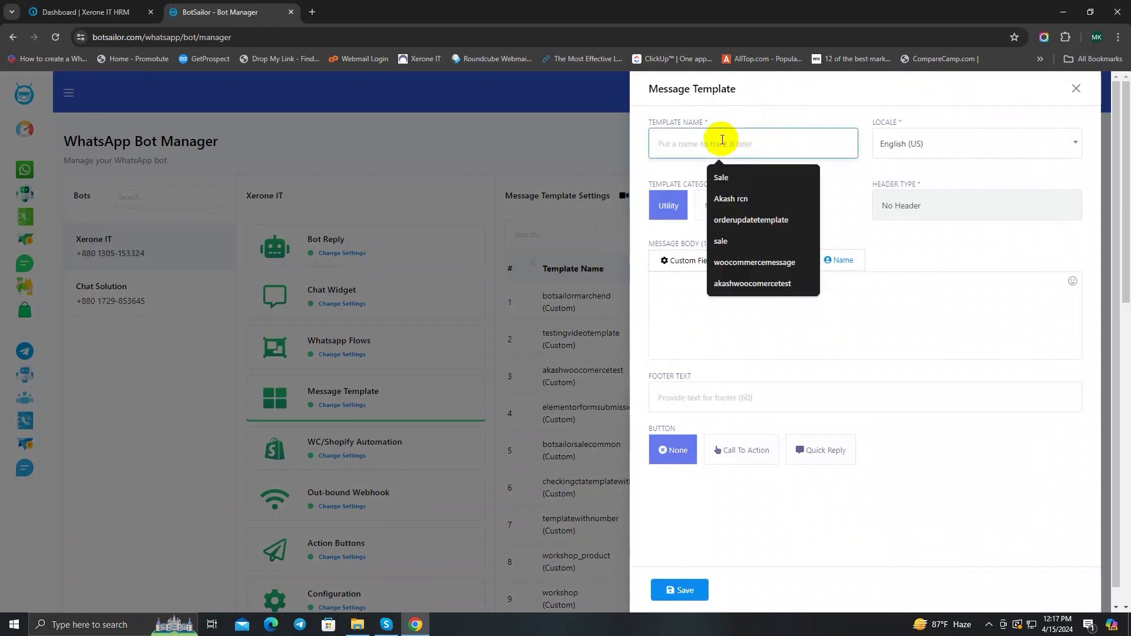
{"action": "type", "text": "orderu"}
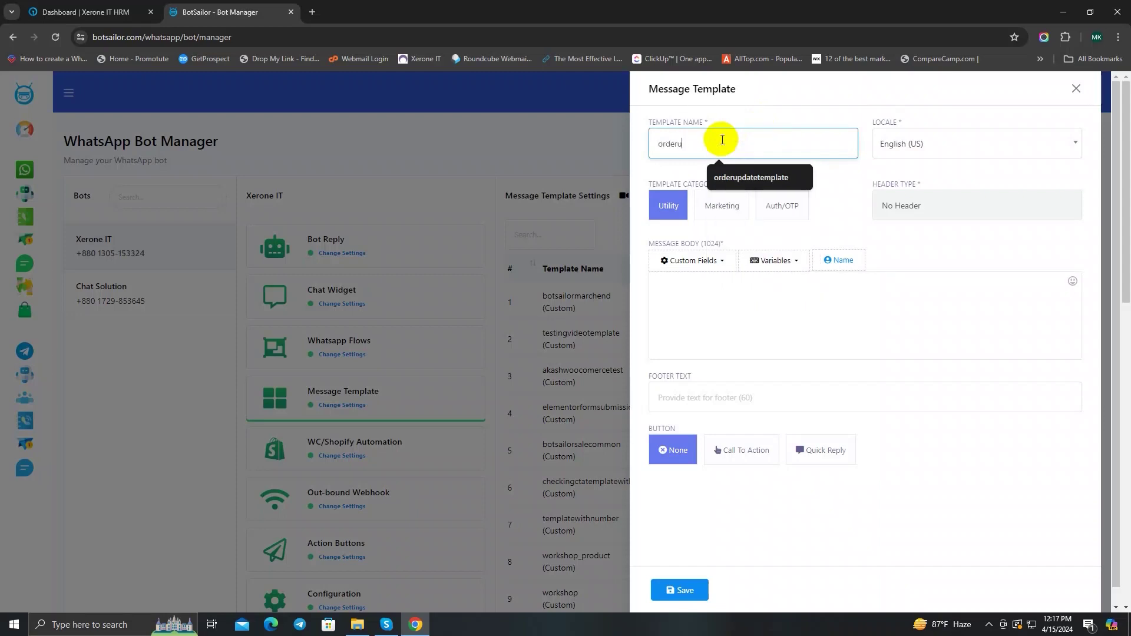
{"action": "type", "text": "pdatetemplate"}
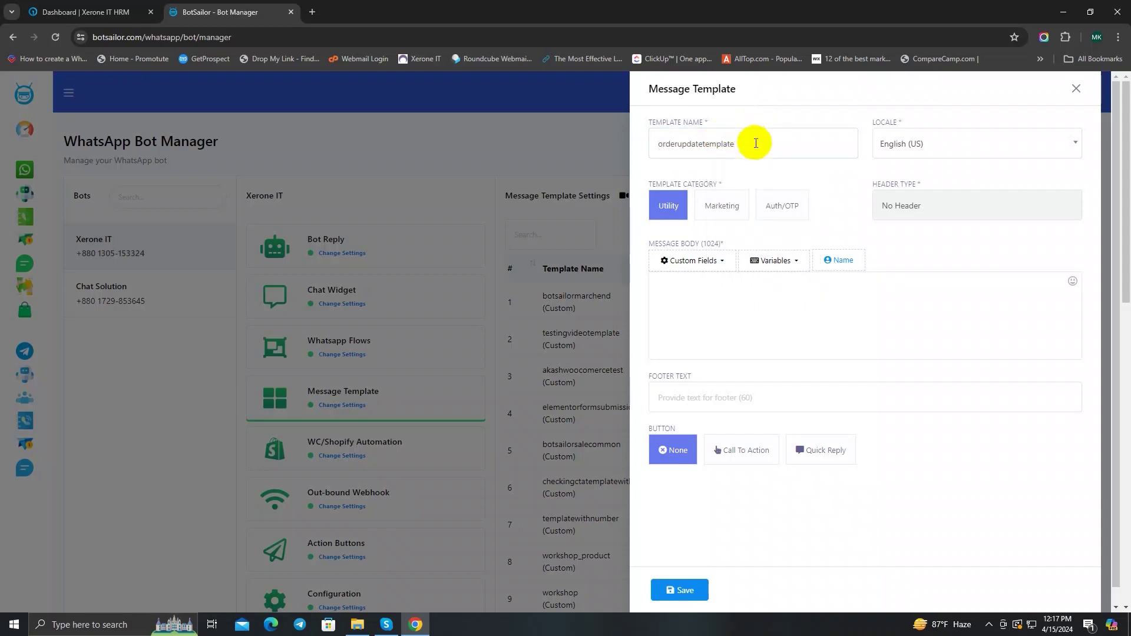
{"action": "left_click_drag", "start_coordinate": [756, 144], "coordinate": [644, 152]}
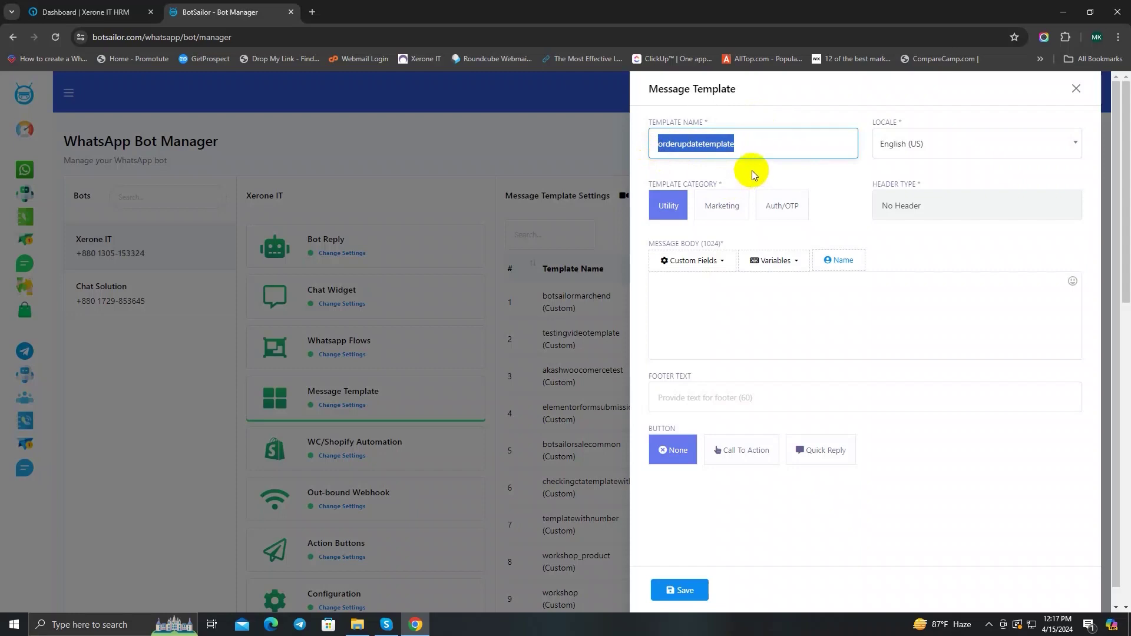
{"action": "left_click", "coordinate": [780, 116]}
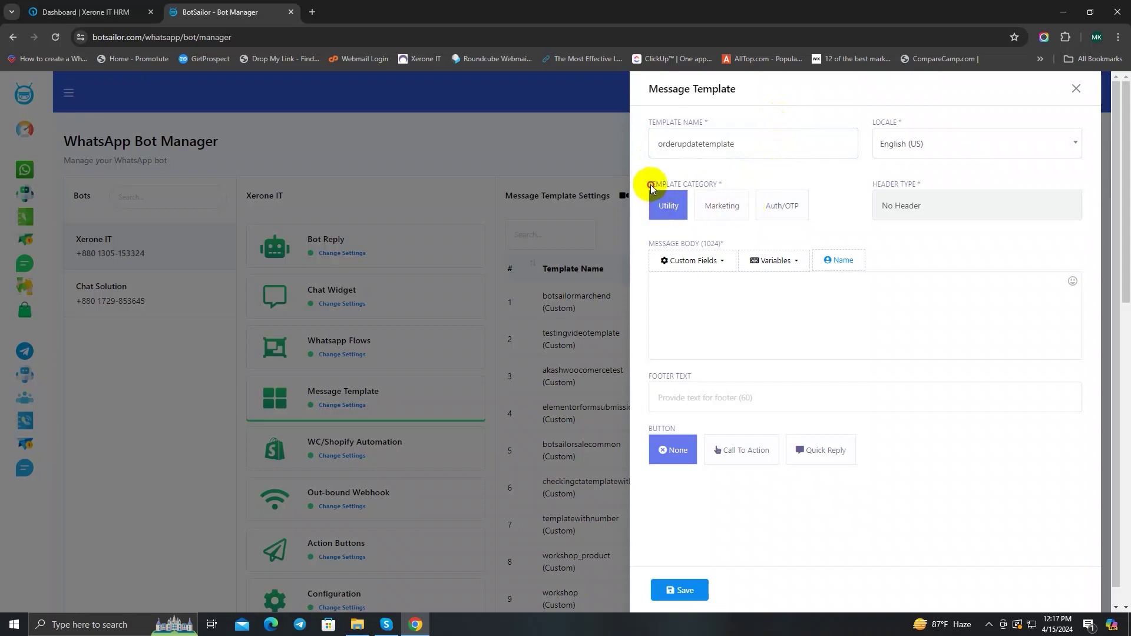
{"action": "left_click_drag", "start_coordinate": [650, 185], "coordinate": [719, 185]}
{"action": "left_click", "coordinate": [719, 185]}
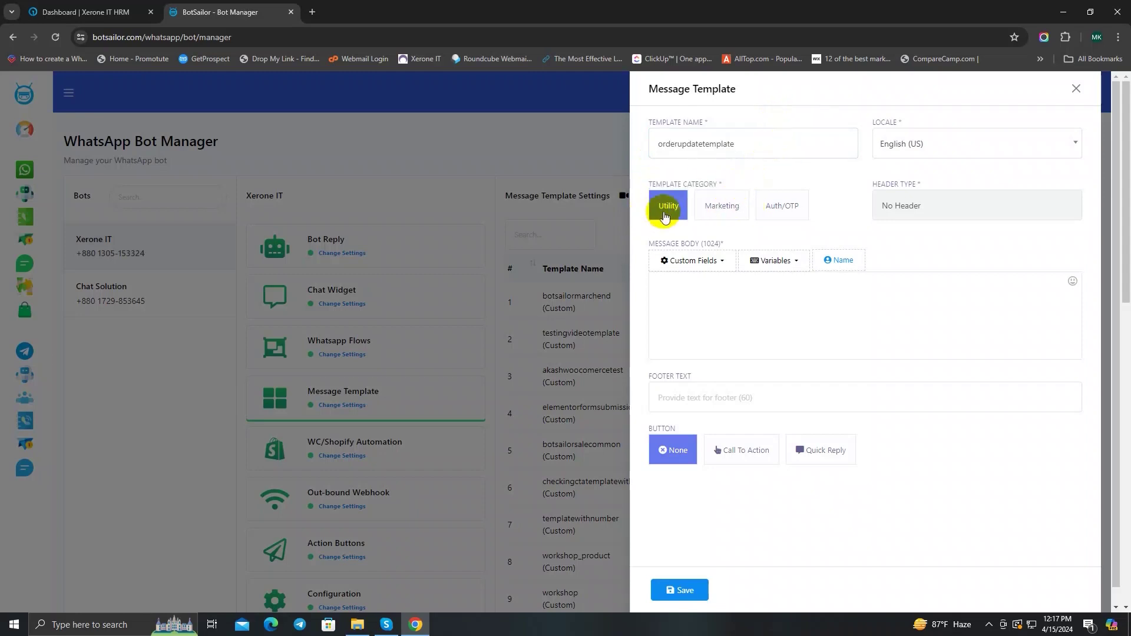
{"action": "left_click", "coordinate": [716, 212]}
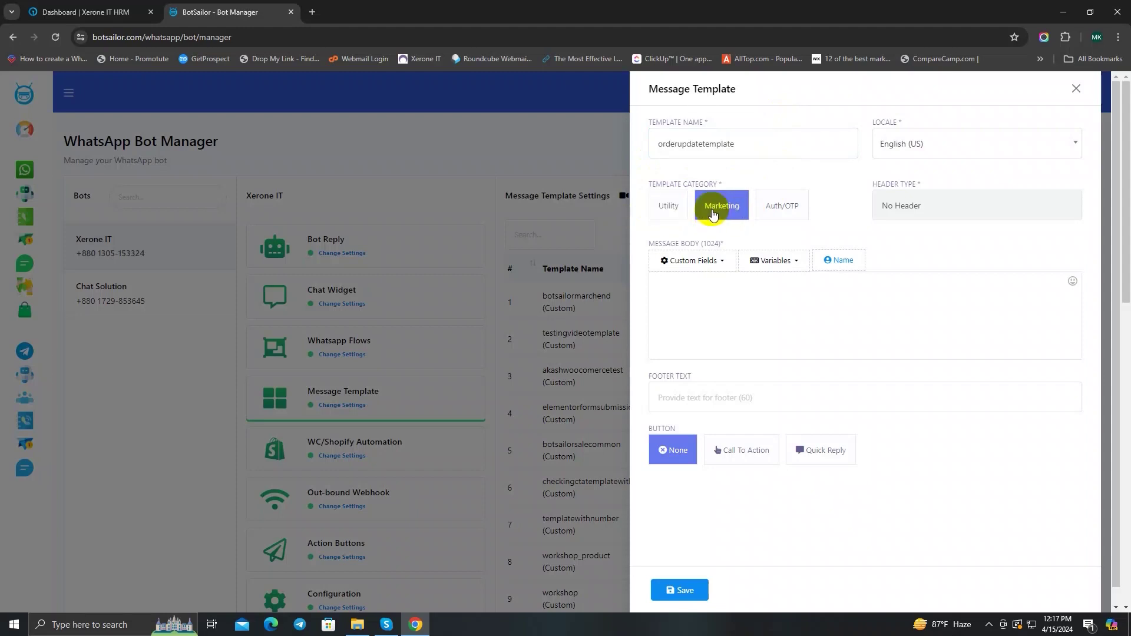
{"action": "left_click", "coordinate": [773, 213]}
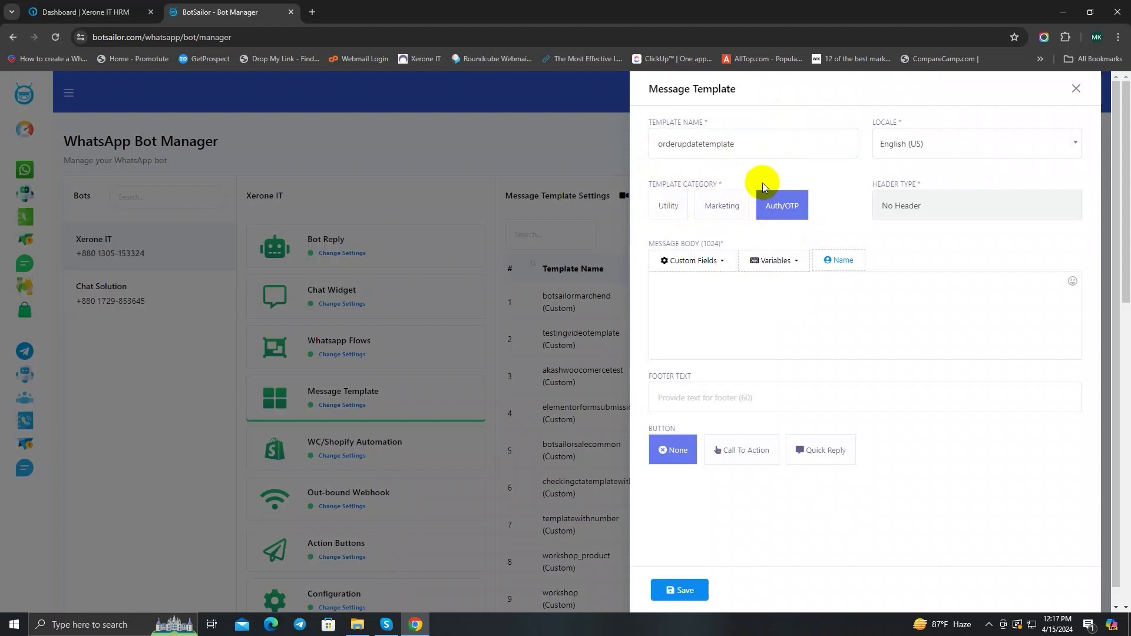
{"action": "left_click", "coordinate": [676, 213]}
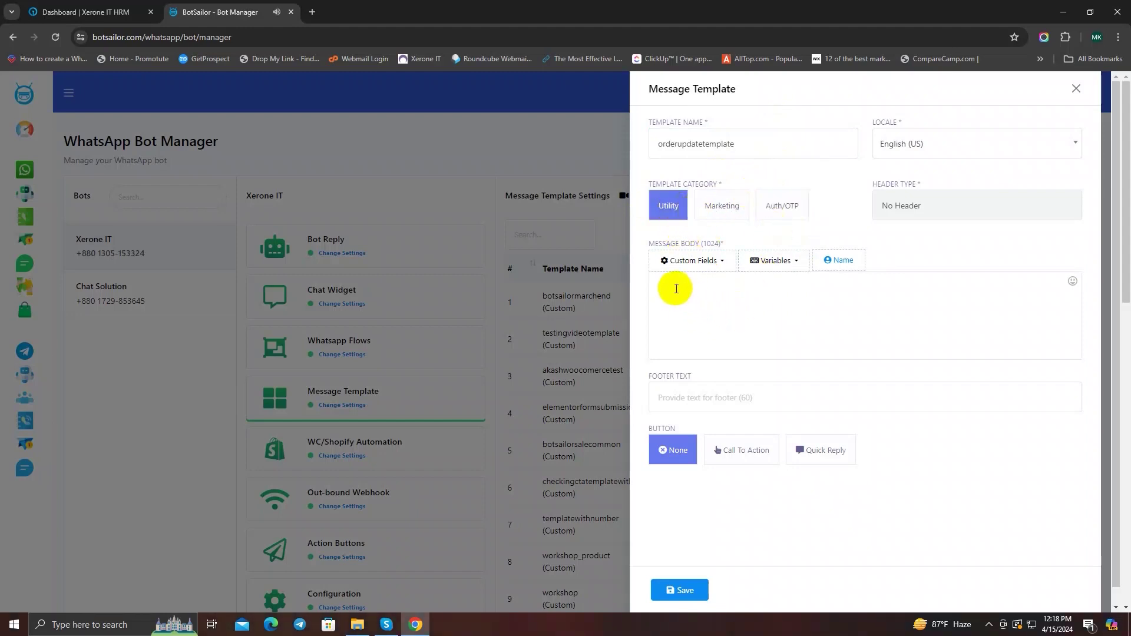
Step: Write the thank-you opening of the message body and insert the productlist variable
{"action": "left_click_drag", "start_coordinate": [648, 243], "coordinate": [732, 245]}
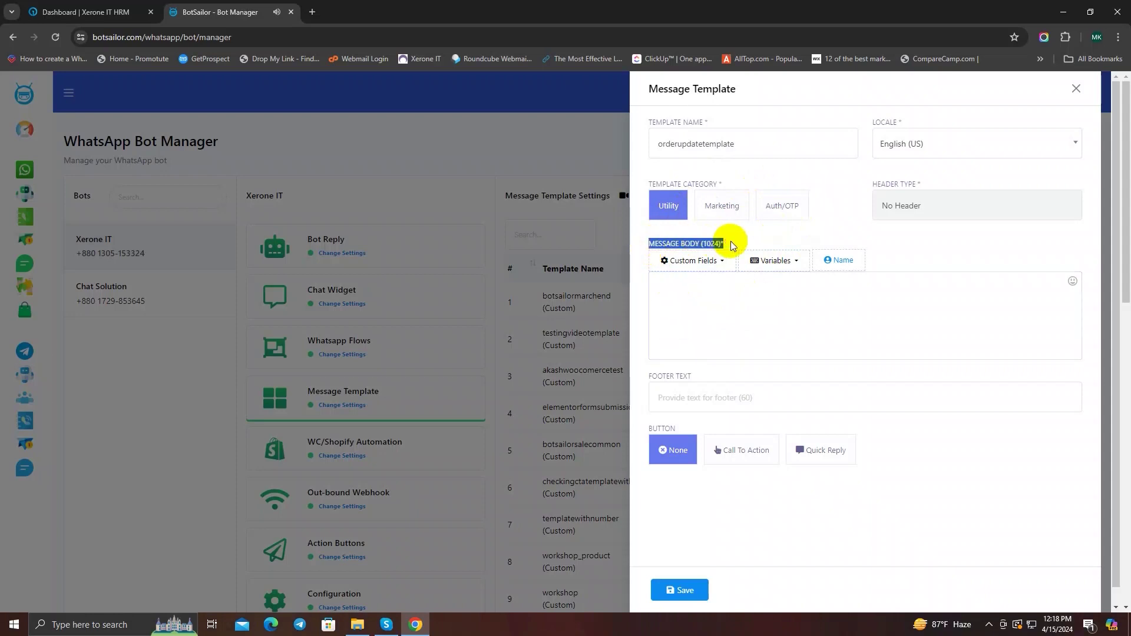
{"action": "left_click", "coordinate": [665, 307]}
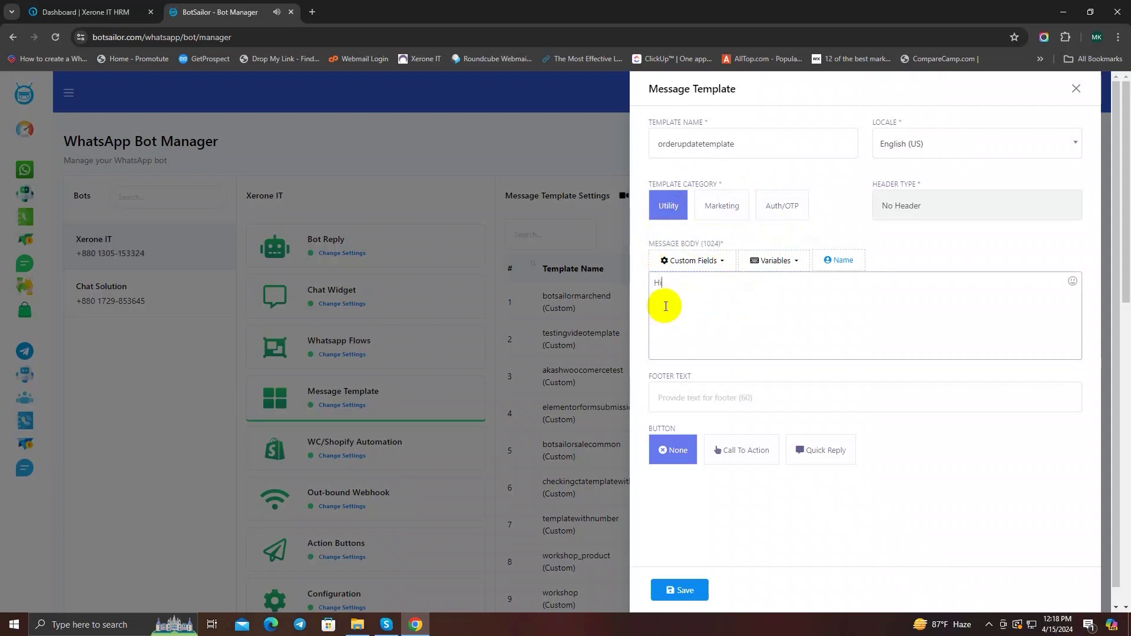
{"action": "type", "text": "hanks for ordering form us. Heres your details: "}
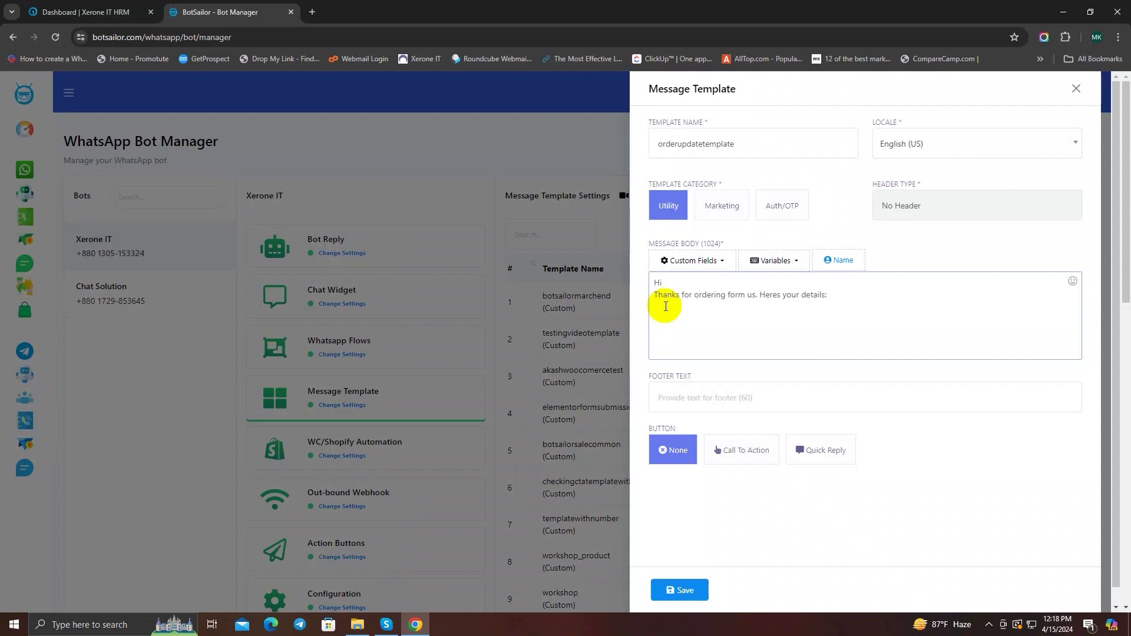
{"action": "type", "text": "Product List:"}
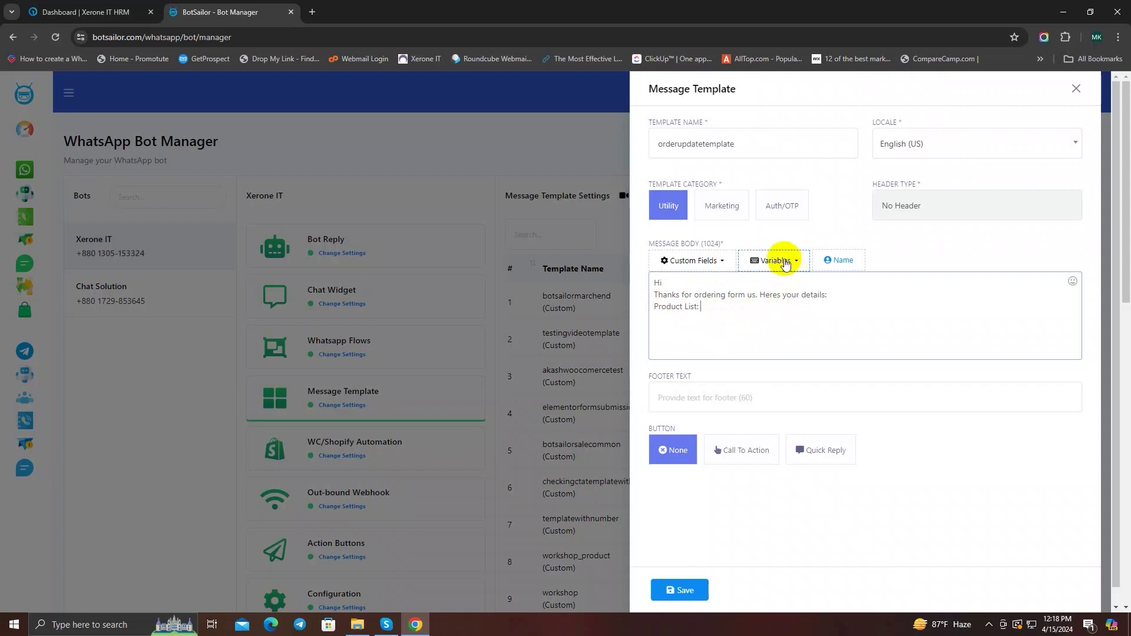
{"action": "left_click", "coordinate": [786, 263]}
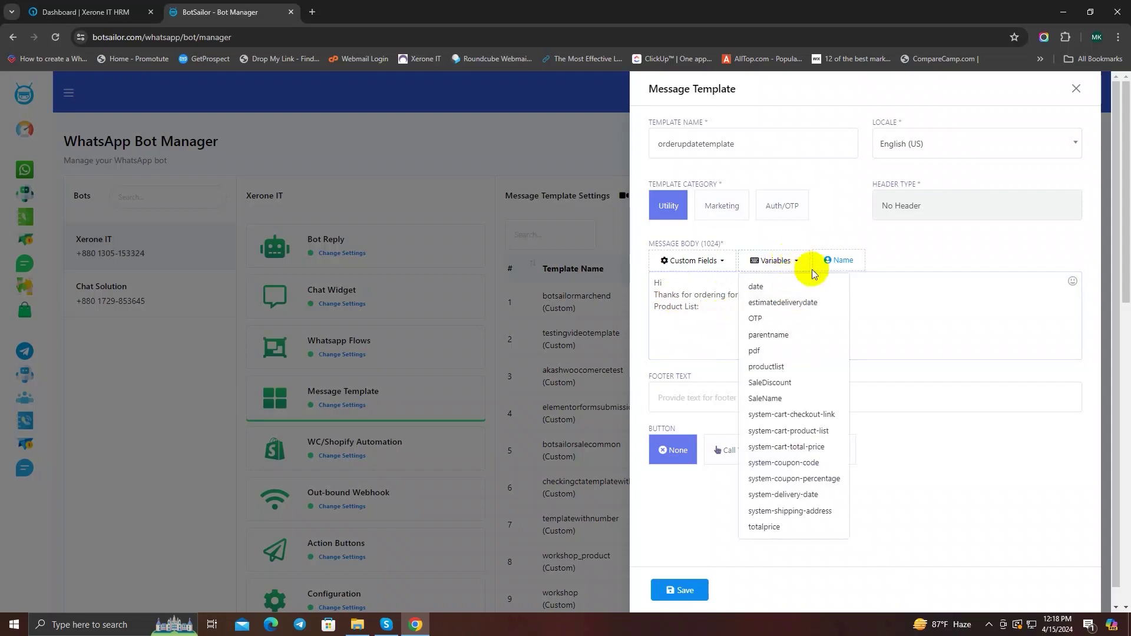
{"action": "left_click", "coordinate": [768, 366]}
Step: Add Total Price and Estimate Delivery Date lines with their variables, end with 'Have a good day!', and save
{"action": "left_click", "coordinate": [770, 309]}
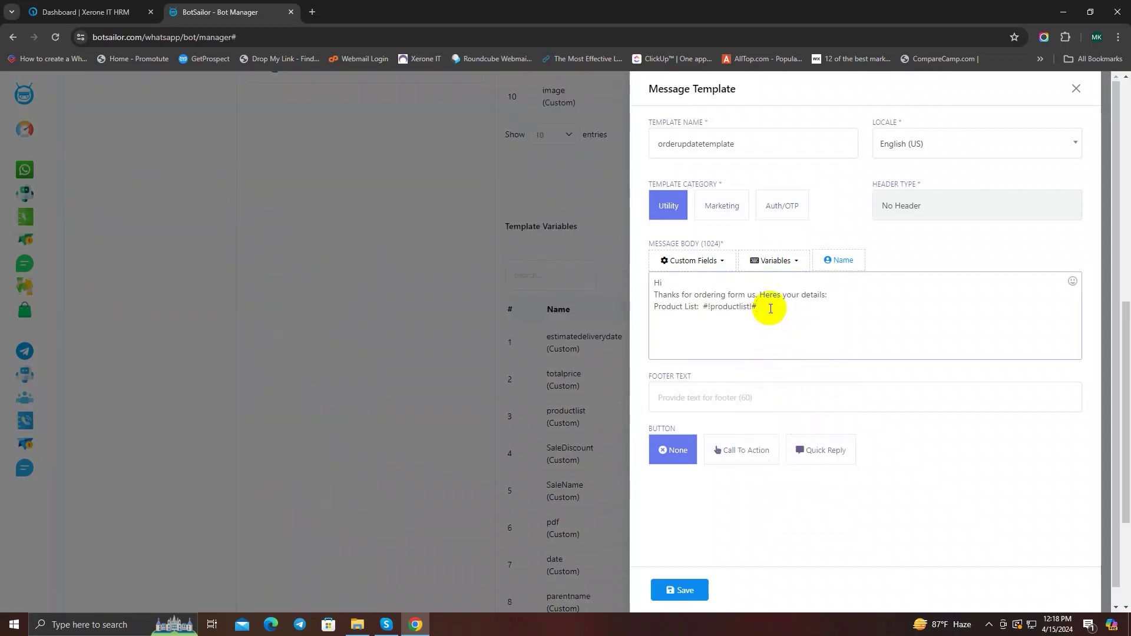
{"action": "type", "text": "Total "}
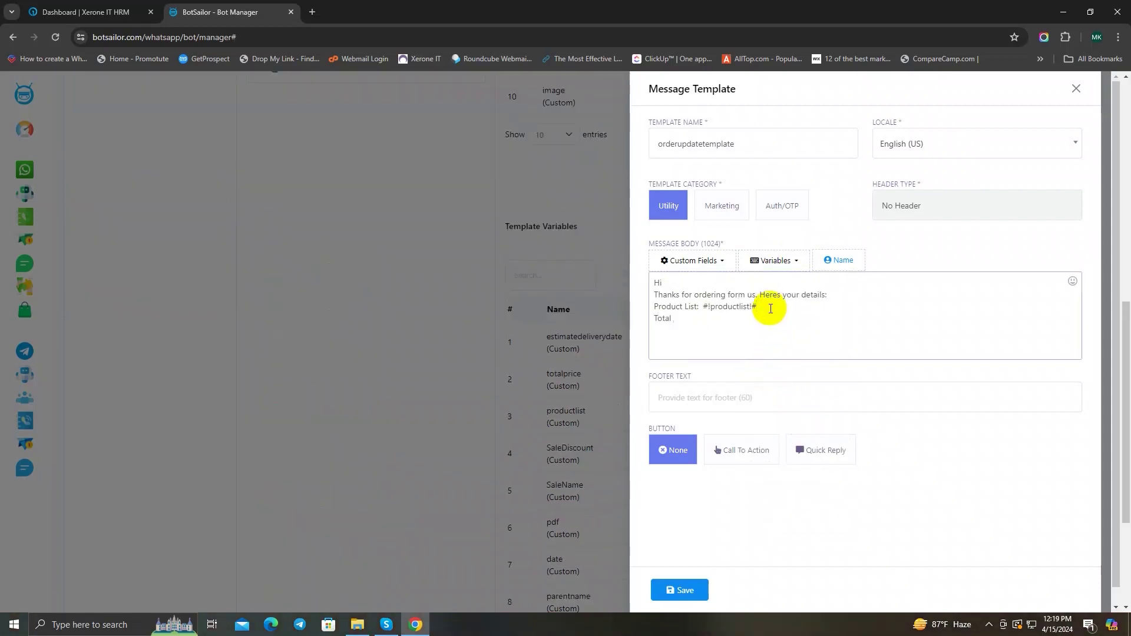
{"action": "type", "text": "Price:"}
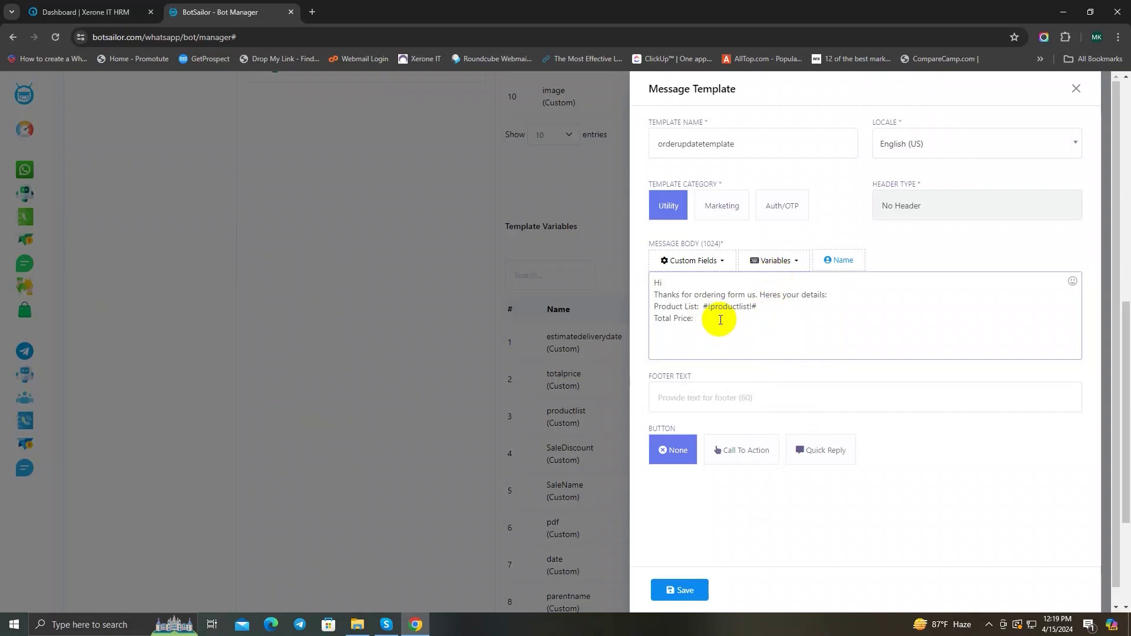
{"action": "left_click", "coordinate": [766, 260]}
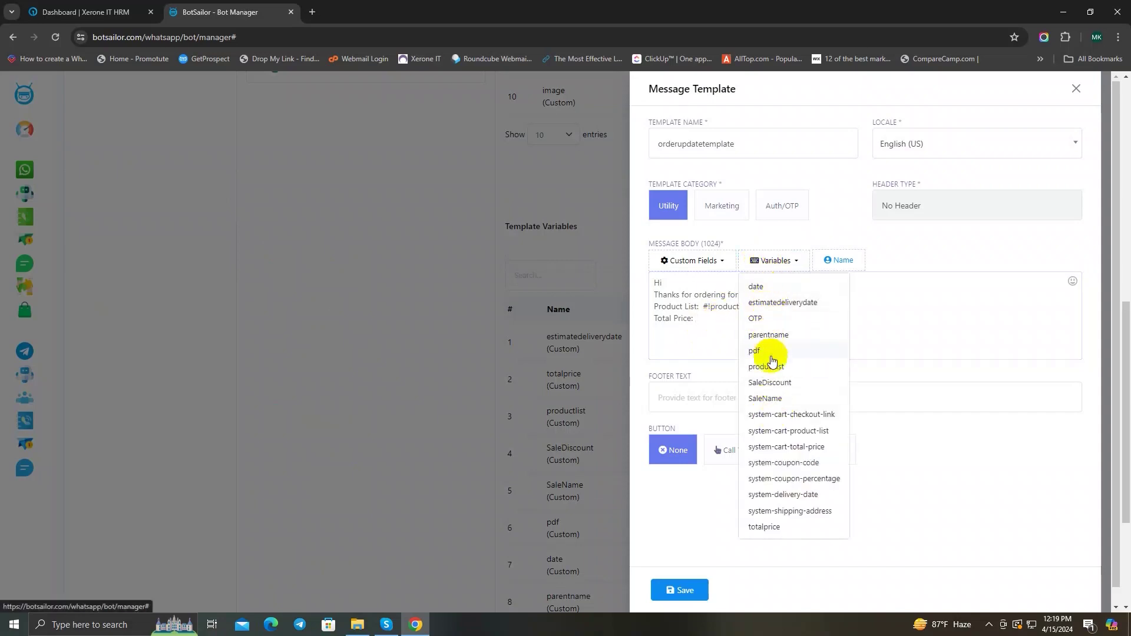
{"action": "left_click", "coordinate": [794, 529]}
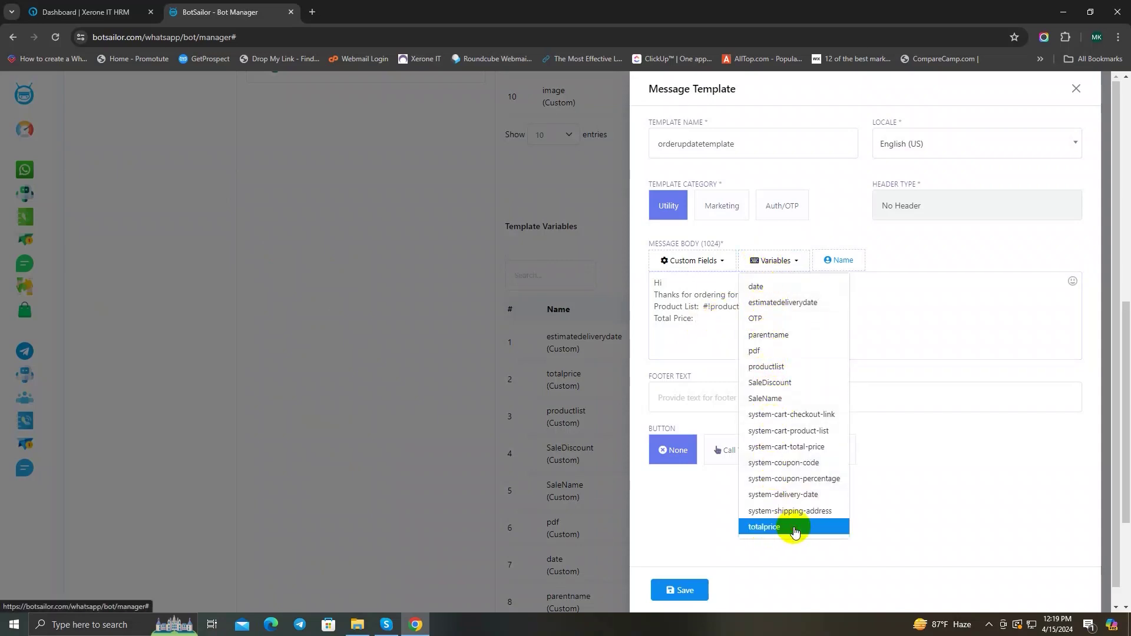
{"action": "left_click", "coordinate": [760, 321]}
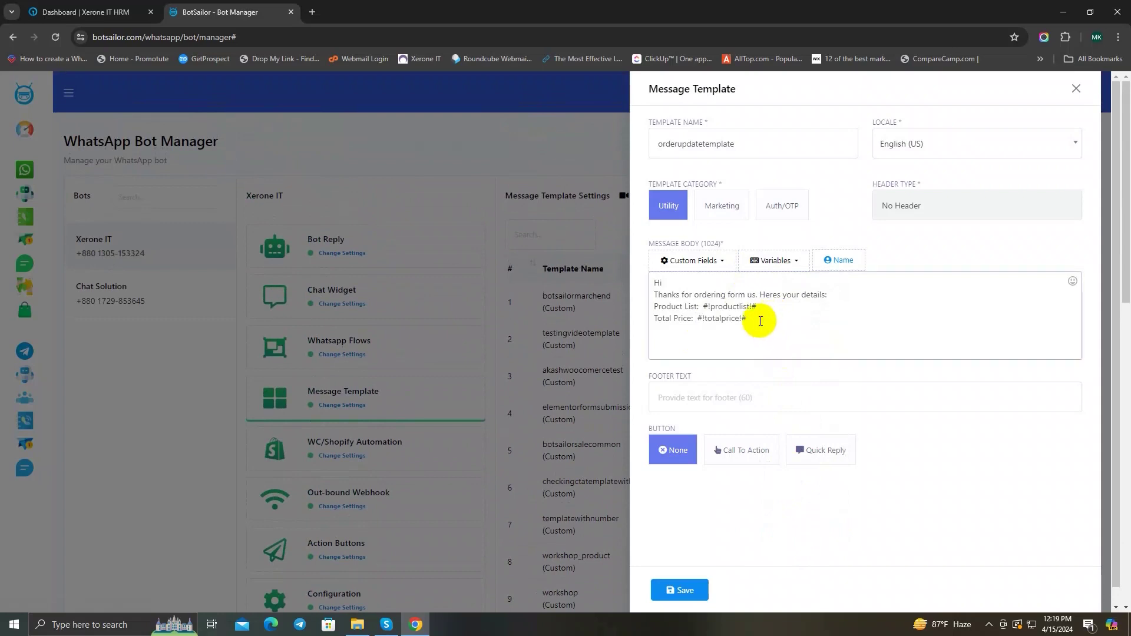
{"action": "type", "text": "Estim"}
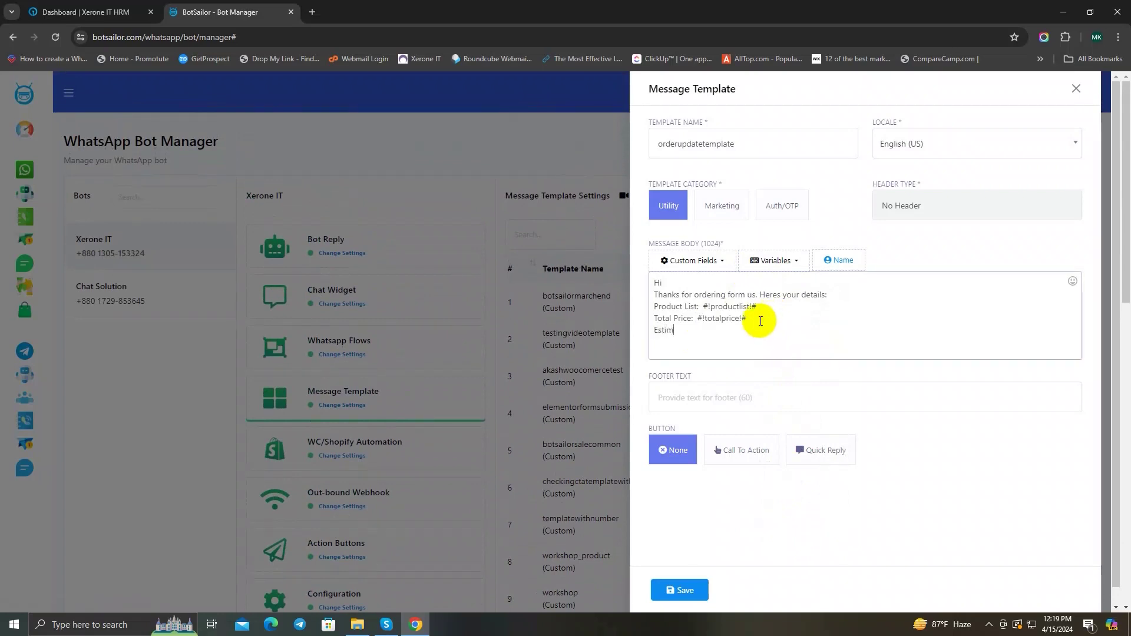
{"action": "type", "text": "ate Delivery Date:"}
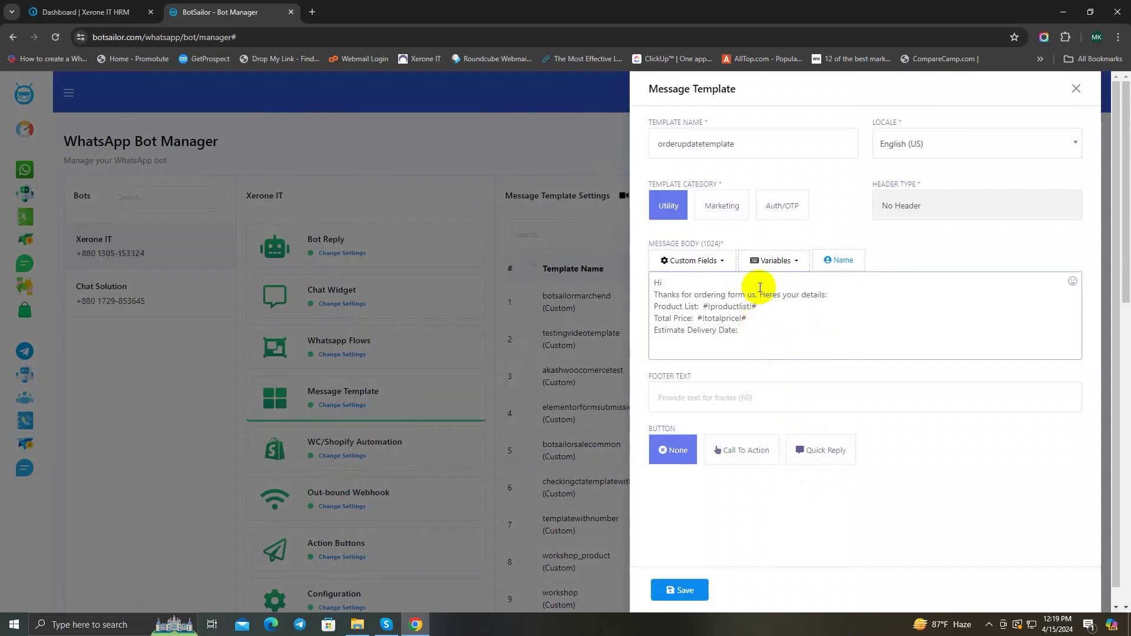
{"action": "left_click", "coordinate": [762, 261]}
{"action": "left_click", "coordinate": [779, 302]}
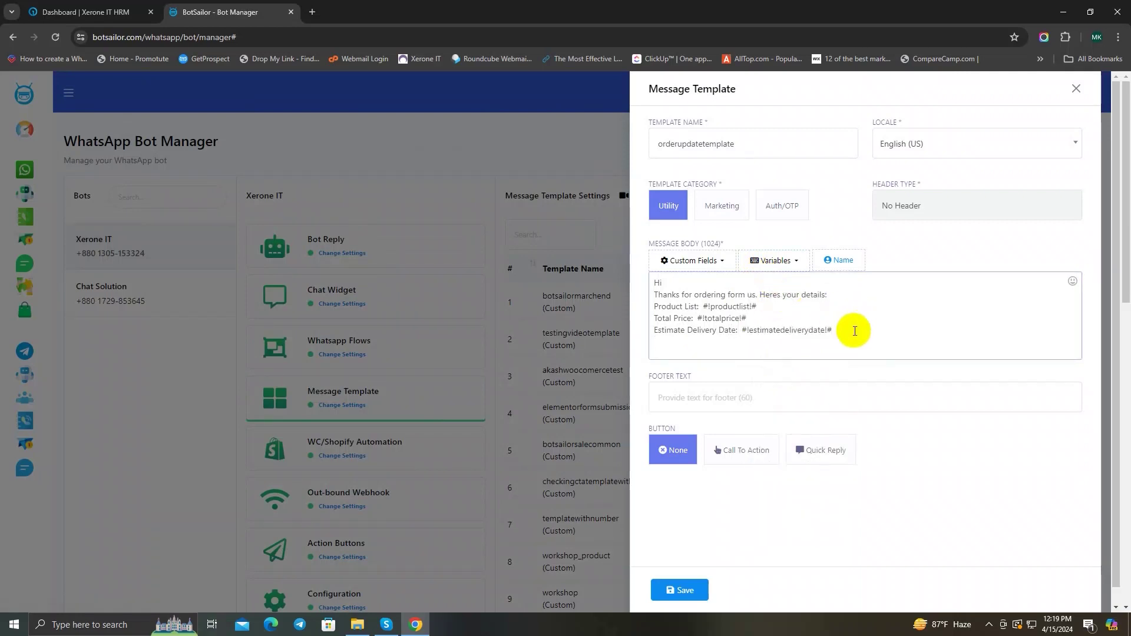
{"action": "type", "text": "Have a good"}
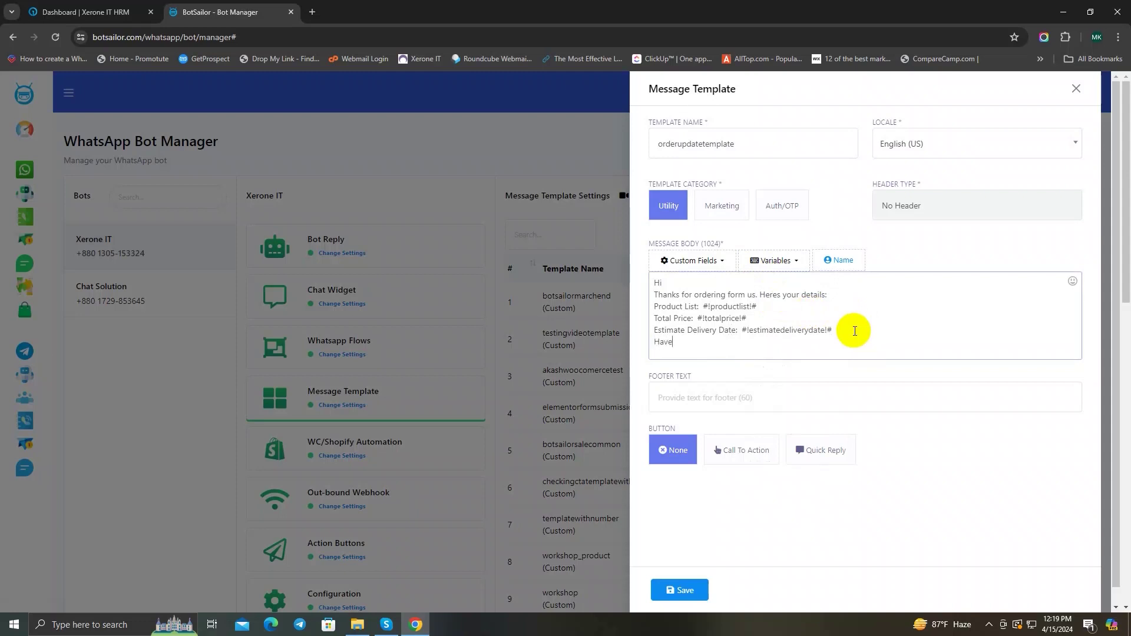
{"action": "type", "text": " day!"}
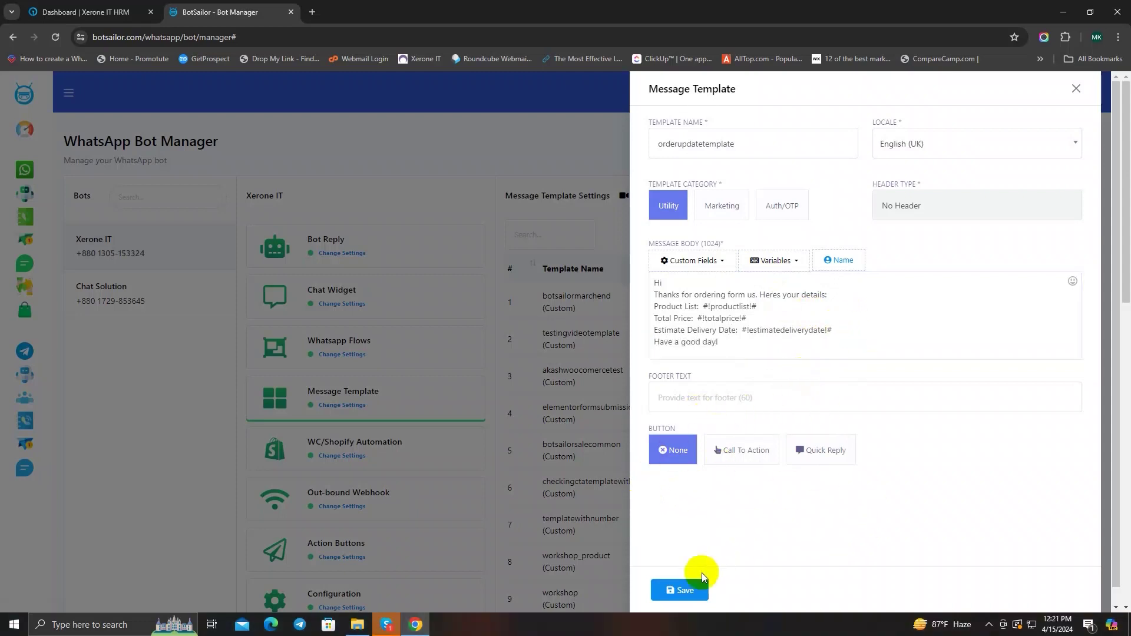
{"action": "left_click", "coordinate": [677, 589]}
Step: Close the template editor and refresh the message templates' approval statuses twice
{"action": "left_click", "coordinate": [1103, 547]}
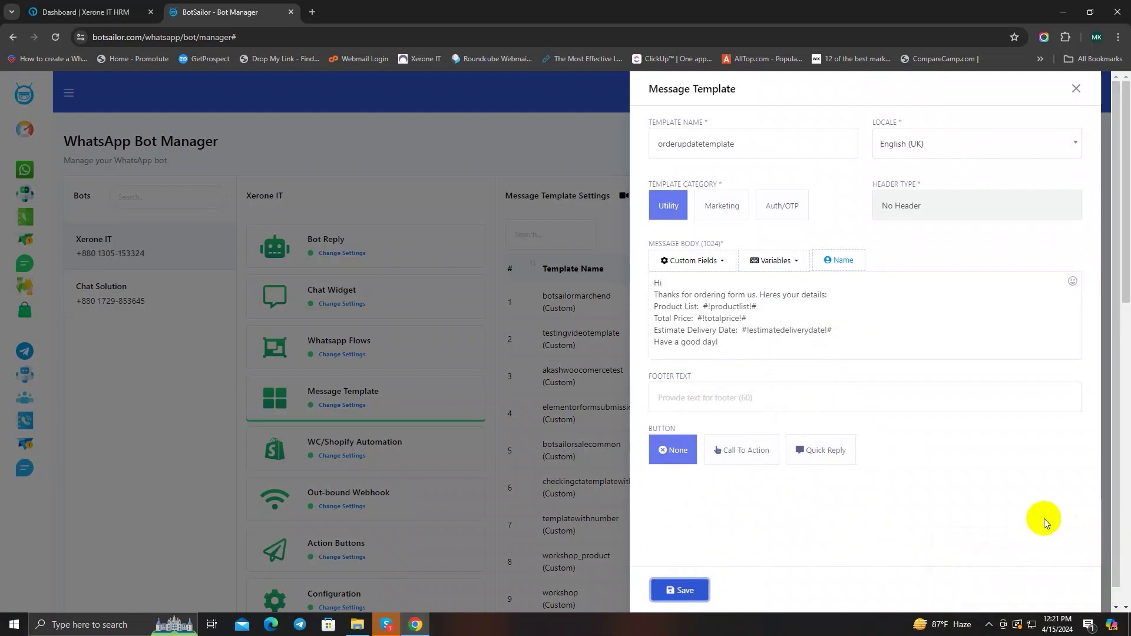
{"action": "left_click", "coordinate": [1075, 88]}
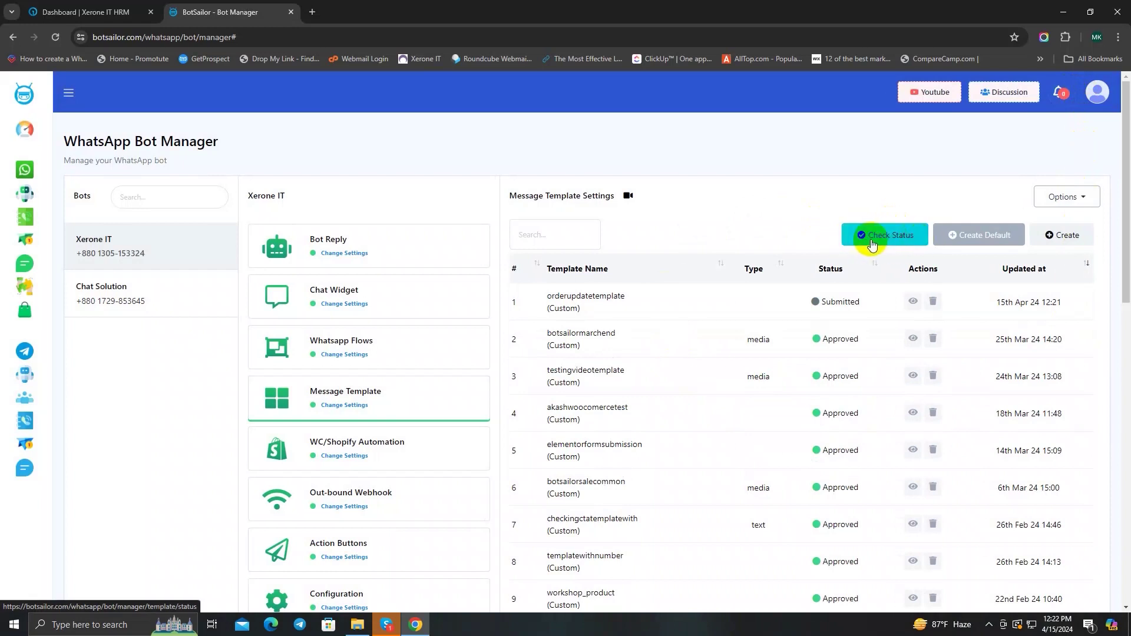
{"action": "left_click", "coordinate": [892, 241]}
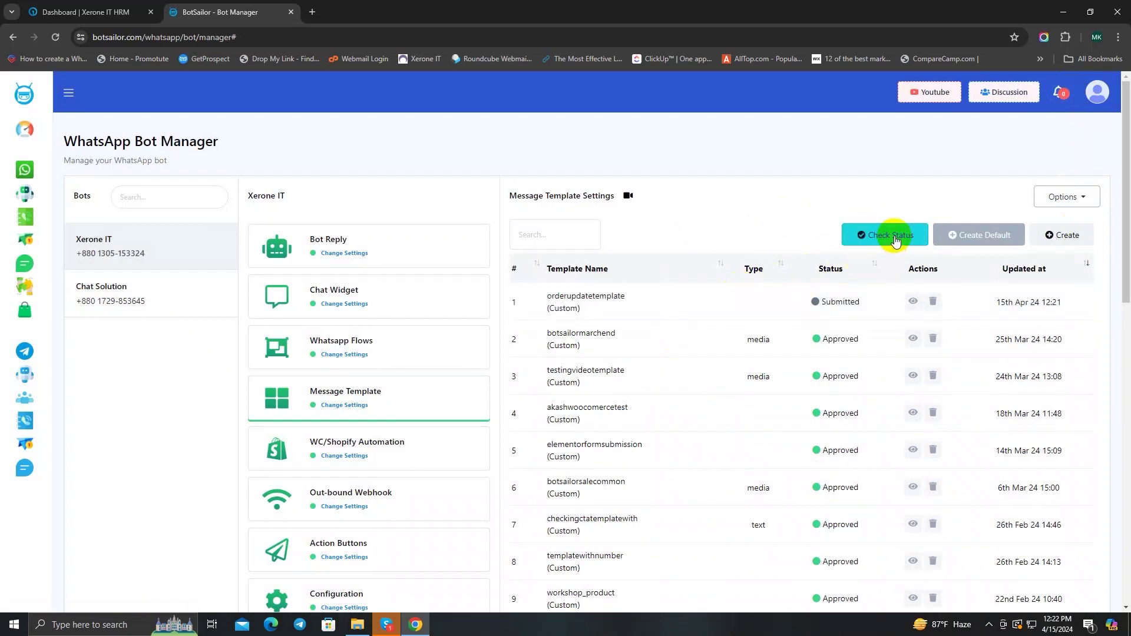
{"action": "left_click", "coordinate": [895, 237]}
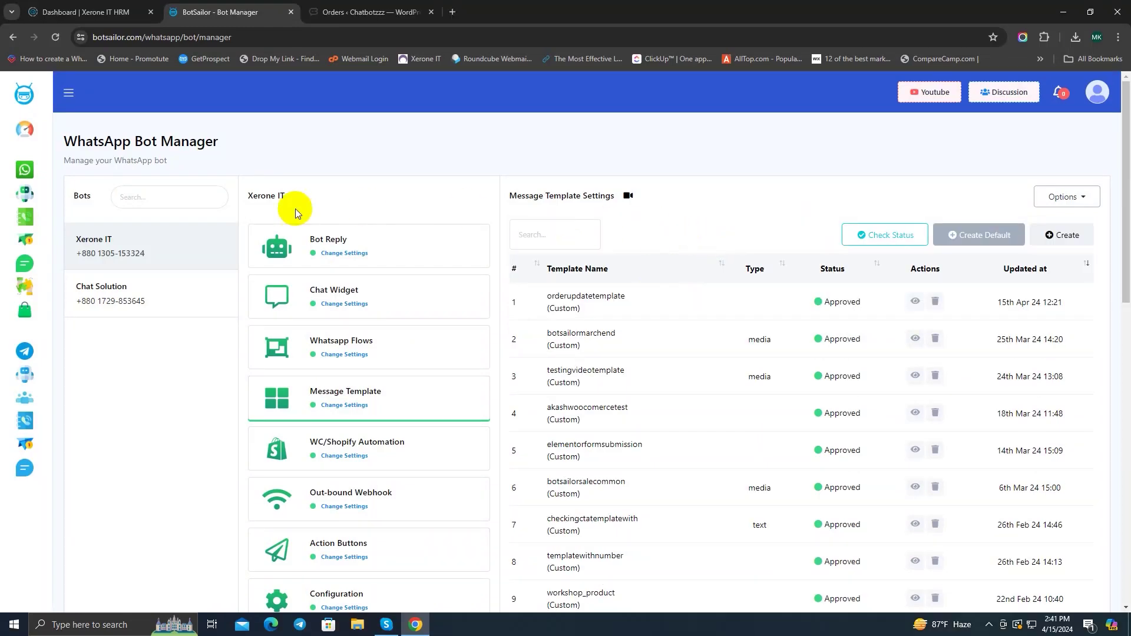
Step: Start a new webhook workflow and name it 'Order Update Flow'
{"action": "left_click", "coordinate": [23, 129]}
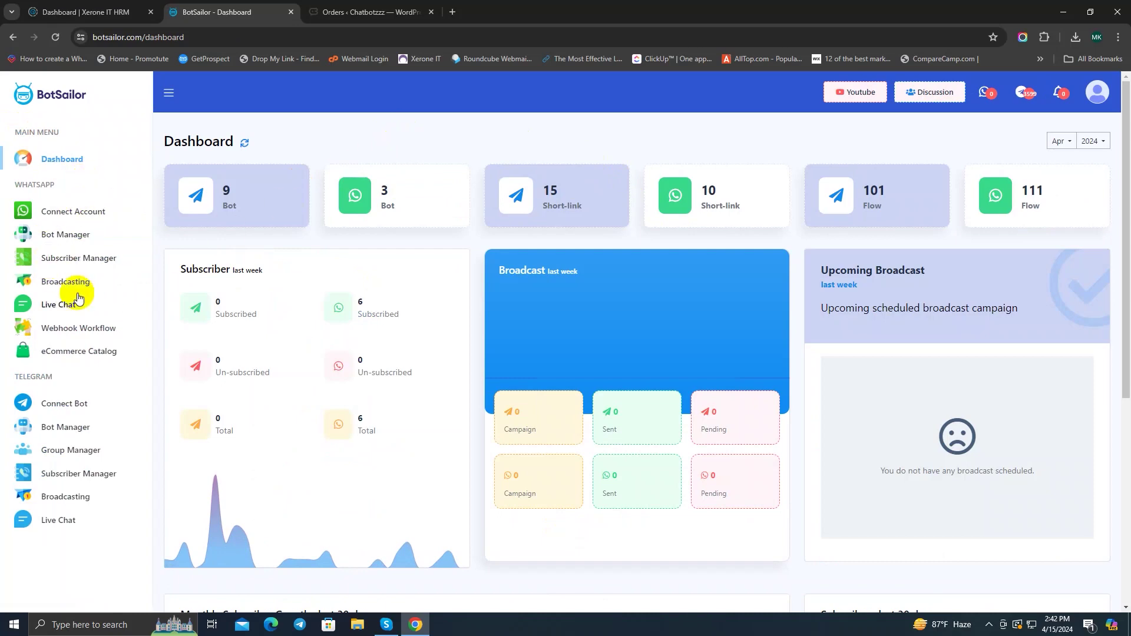
{"action": "left_click", "coordinate": [108, 335]}
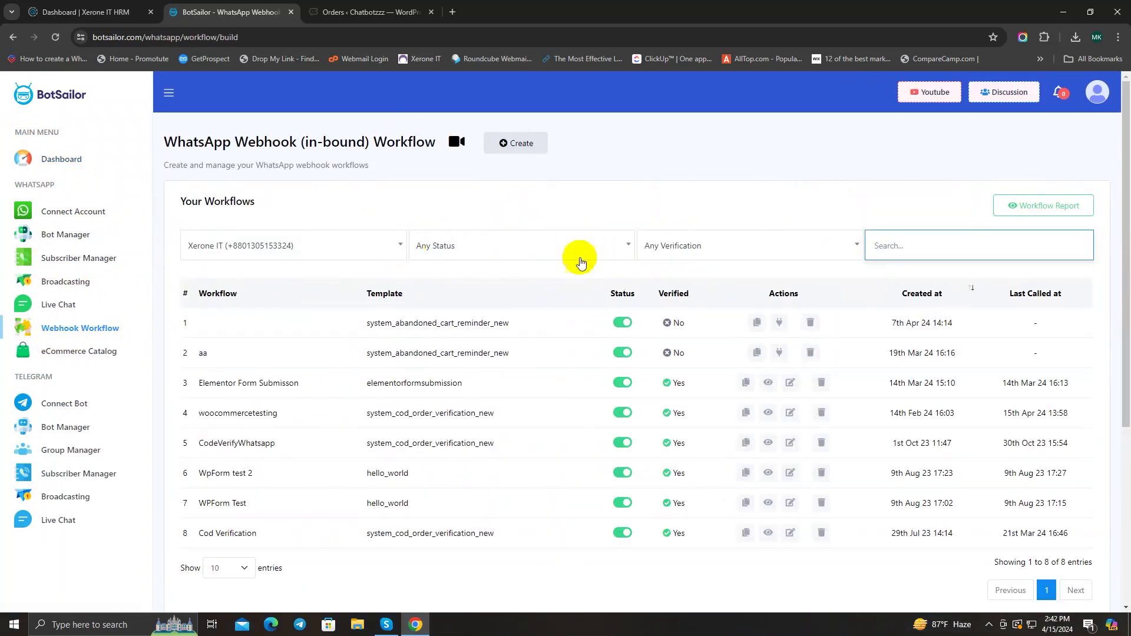
{"action": "left_click", "coordinate": [513, 145]}
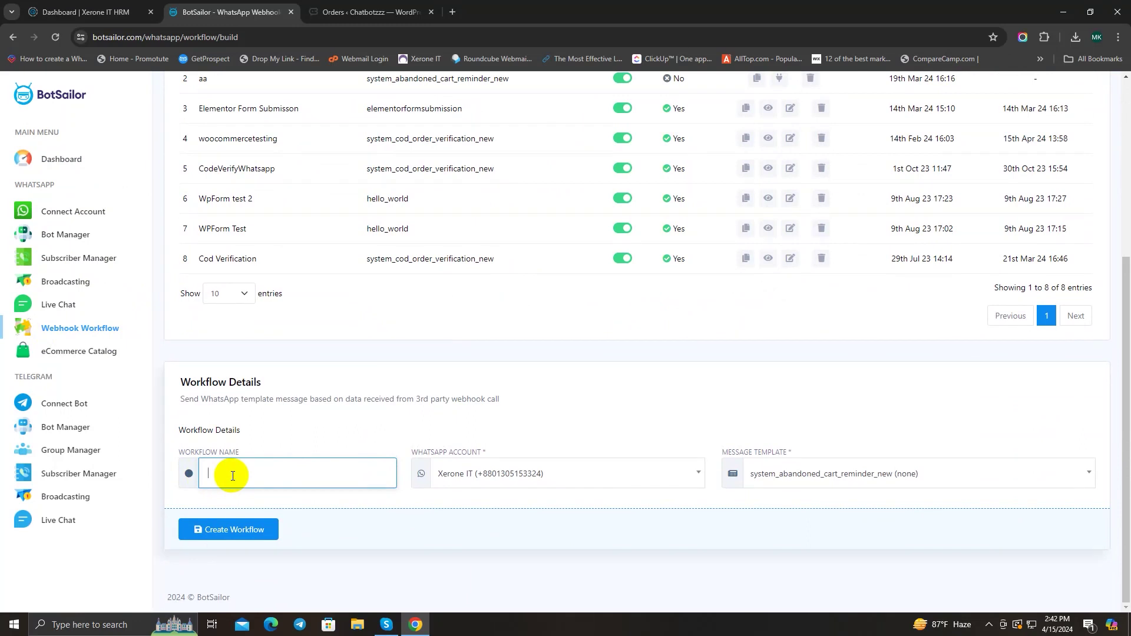
{"action": "type", "text": "Order Update Flow"}
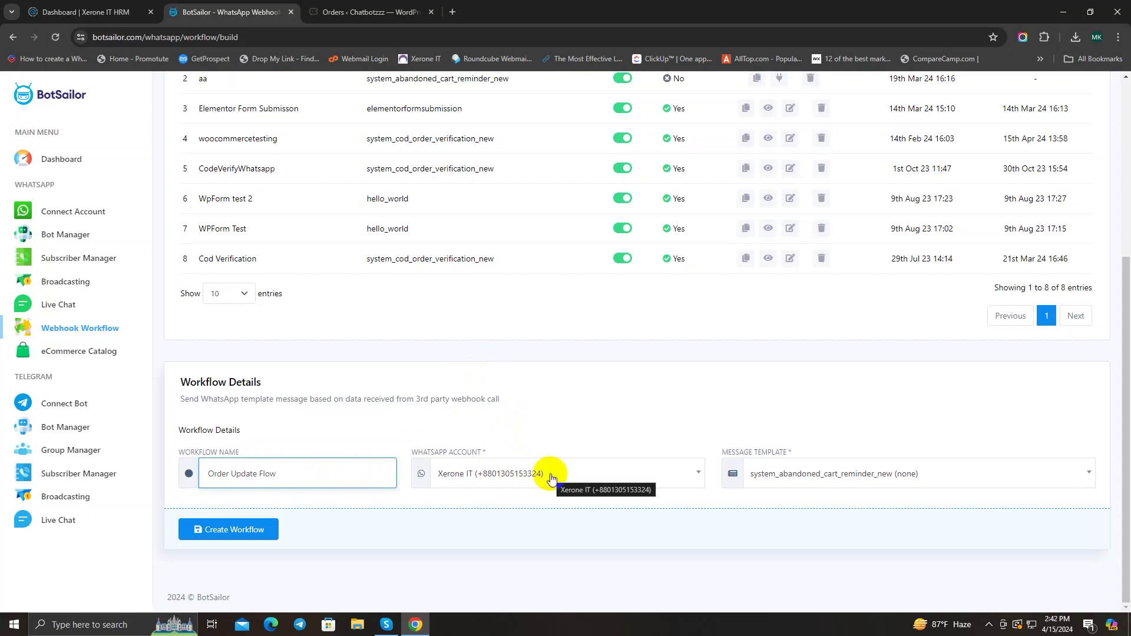
Step: Choose Xerone IT as the WhatsApp account and orderupdatetemplate as the message template
{"action": "left_click", "coordinate": [601, 474]}
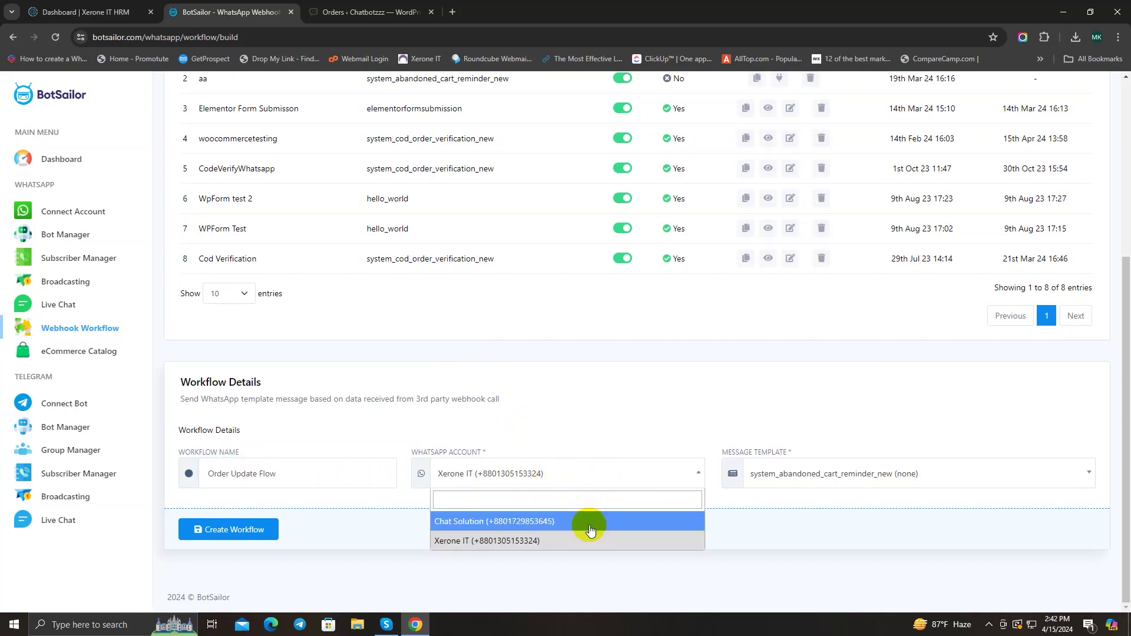
{"action": "left_click", "coordinate": [543, 539]}
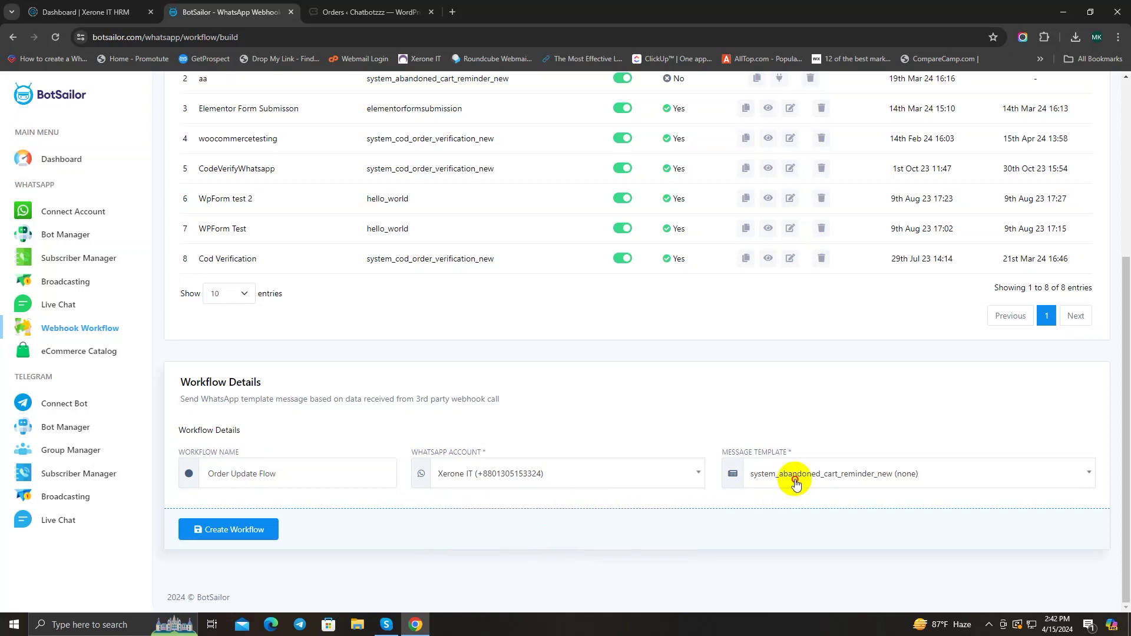
{"action": "left_click", "coordinate": [796, 482]}
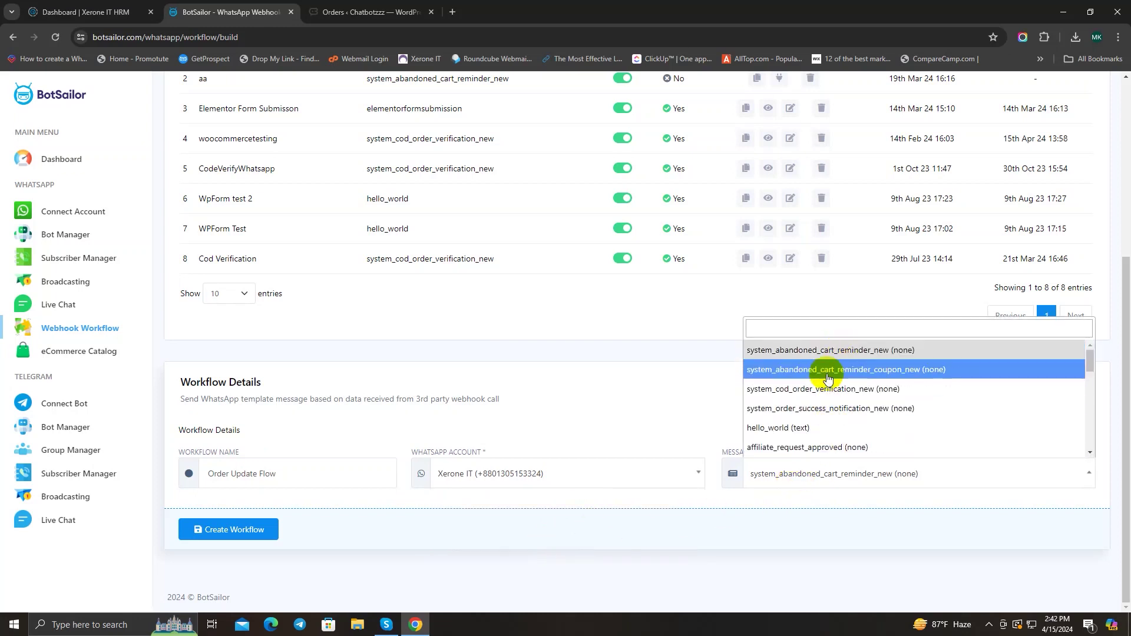
{"action": "scroll", "coordinate": [819, 418], "scroll_direction": "down", "scroll_amount": 10}
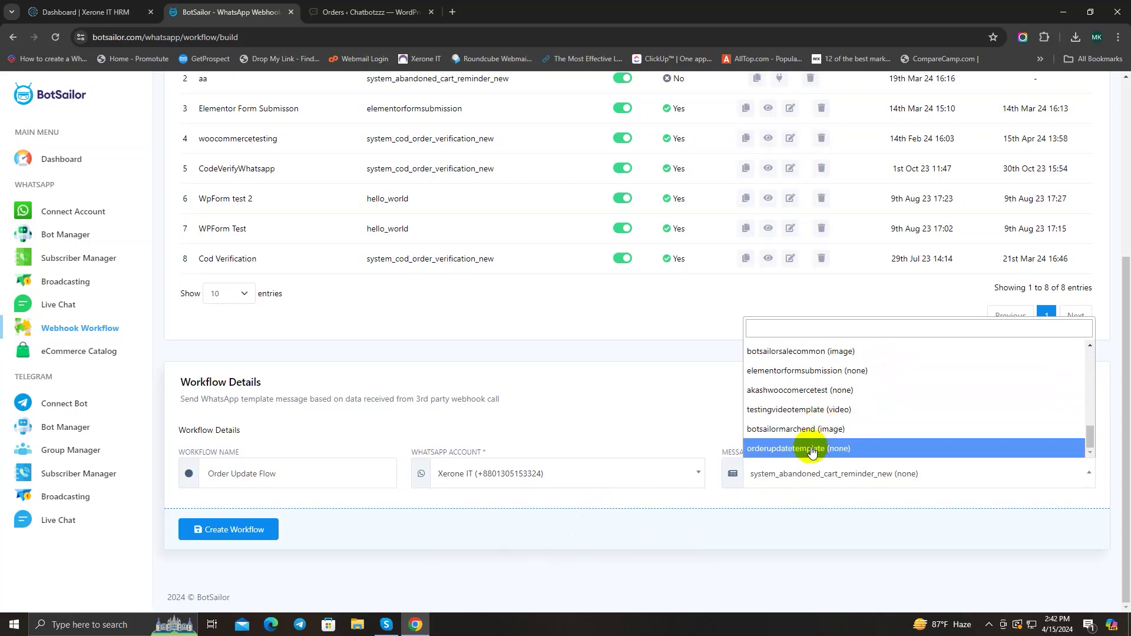
{"action": "left_click", "coordinate": [870, 452]}
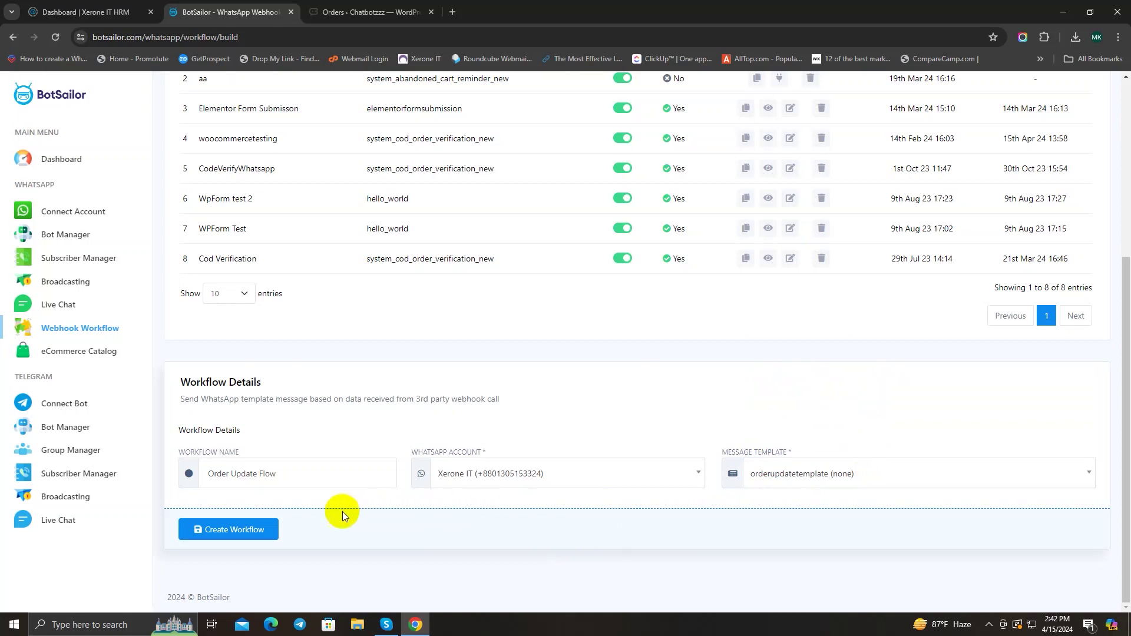
Step: Save the workflow, copy the generated webhook callback URL, and switch to the WordPress admin
{"action": "left_click", "coordinate": [236, 529]}
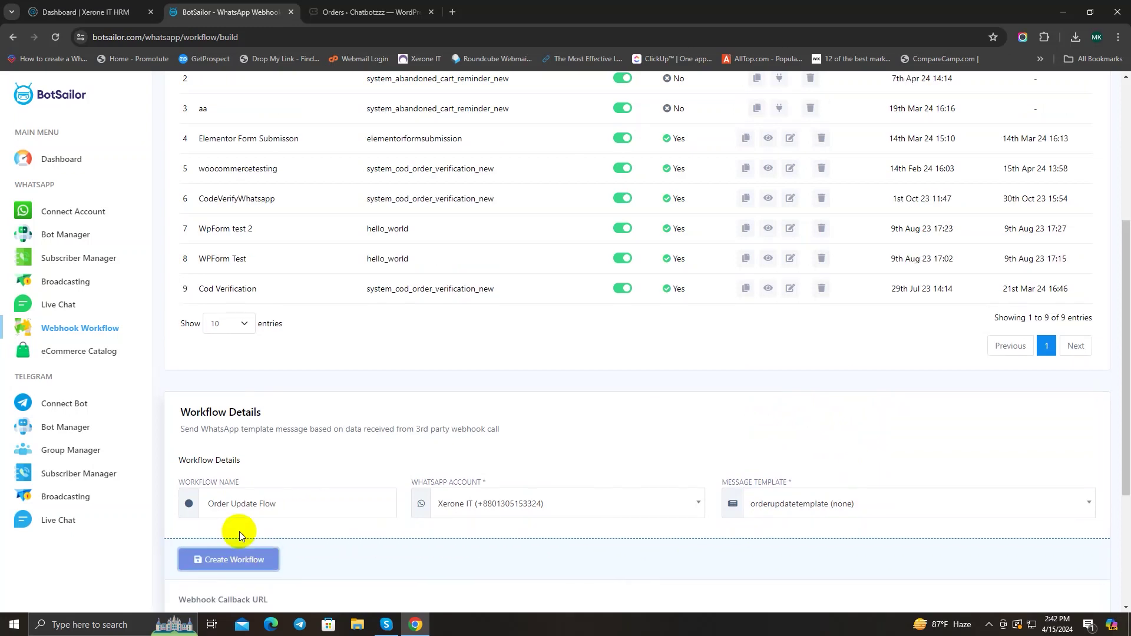
{"action": "scroll", "coordinate": [239, 532], "scroll_direction": "down", "scroll_amount": 3}
{"action": "left_click_drag", "start_coordinate": [174, 386], "coordinate": [404, 413]}
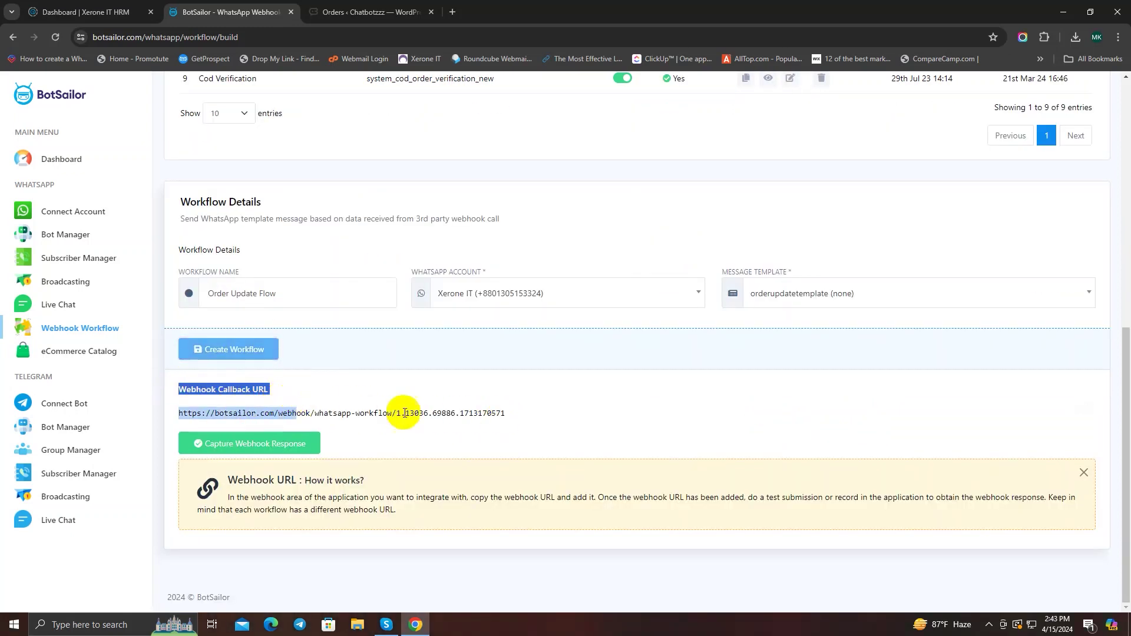
{"action": "left_click", "coordinate": [404, 413]}
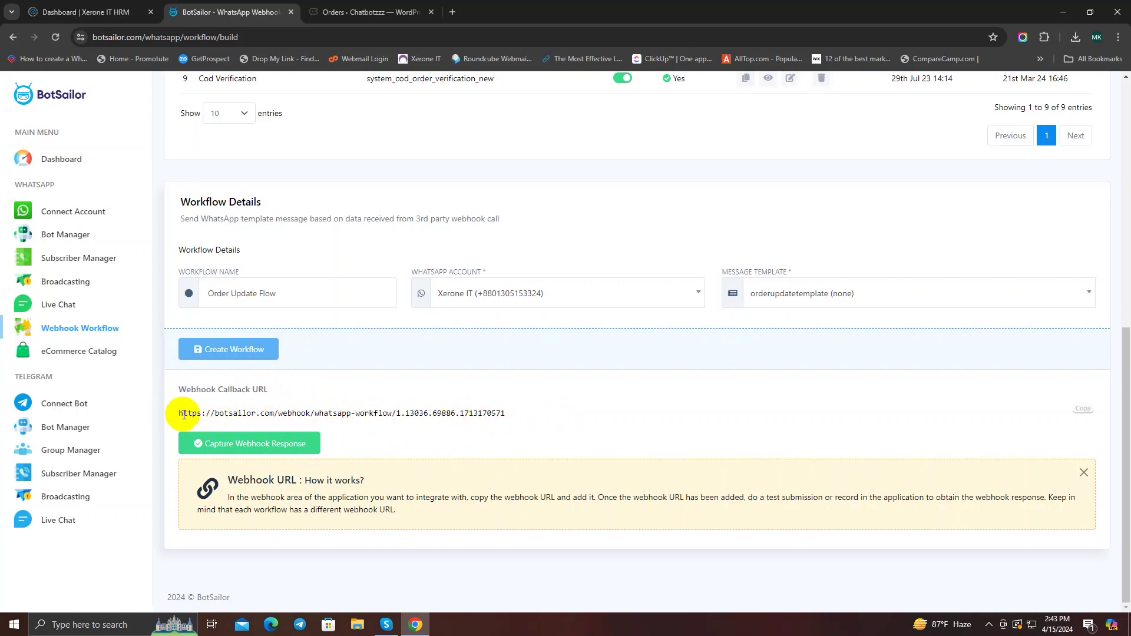
{"action": "left_click_drag", "start_coordinate": [184, 415], "coordinate": [522, 412]}
{"action": "left_click", "coordinate": [534, 414]}
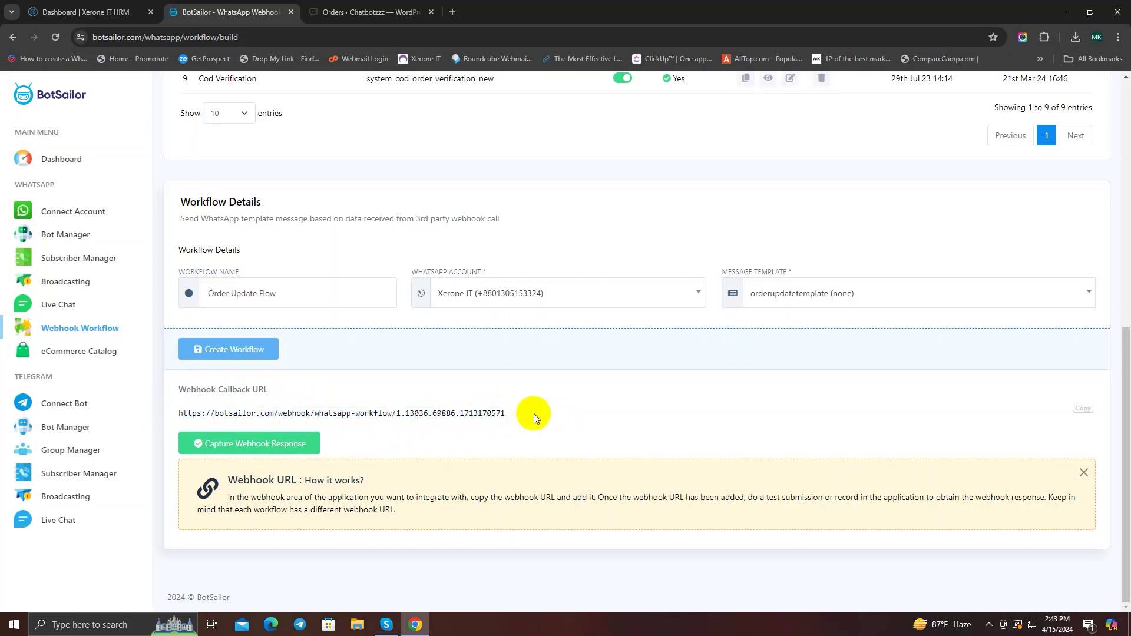
{"action": "left_click", "coordinate": [1082, 409]}
{"action": "left_click", "coordinate": [341, 17]}
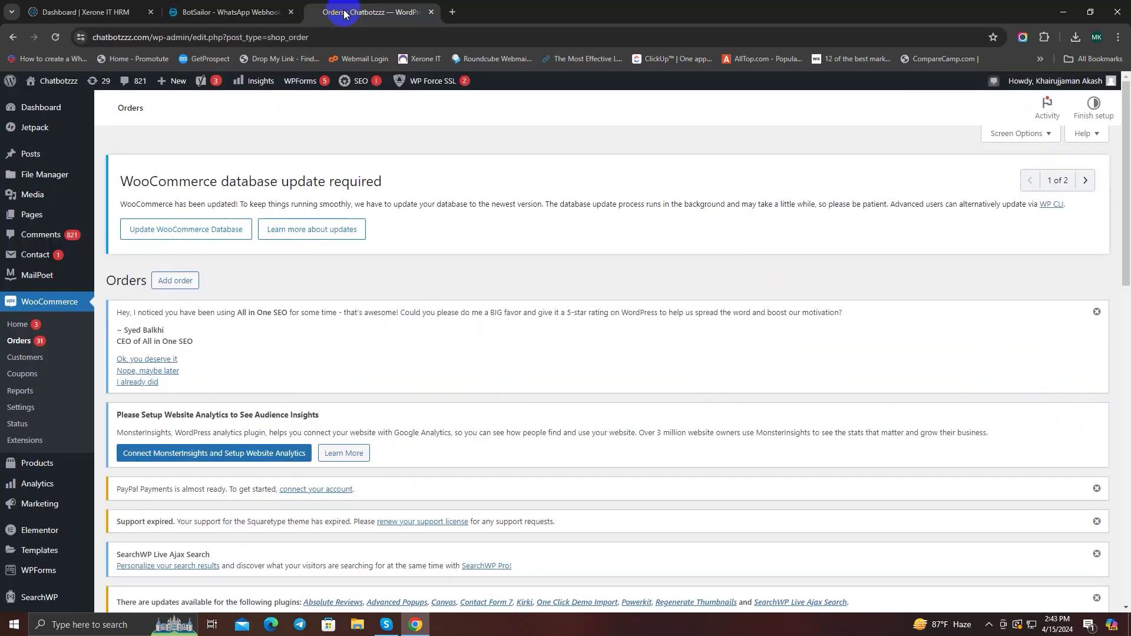
Step: Go to WooCommerce Advanced settings, open Webhooks, and start adding a new webhook
{"action": "left_click", "coordinate": [24, 407]}
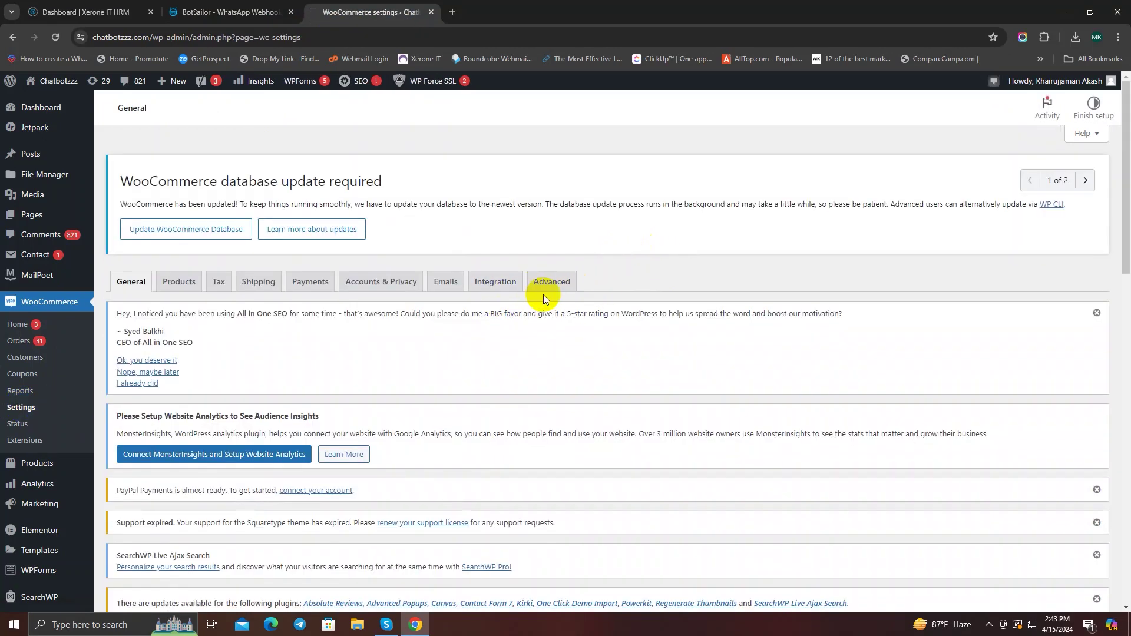
{"action": "left_click", "coordinate": [551, 283]}
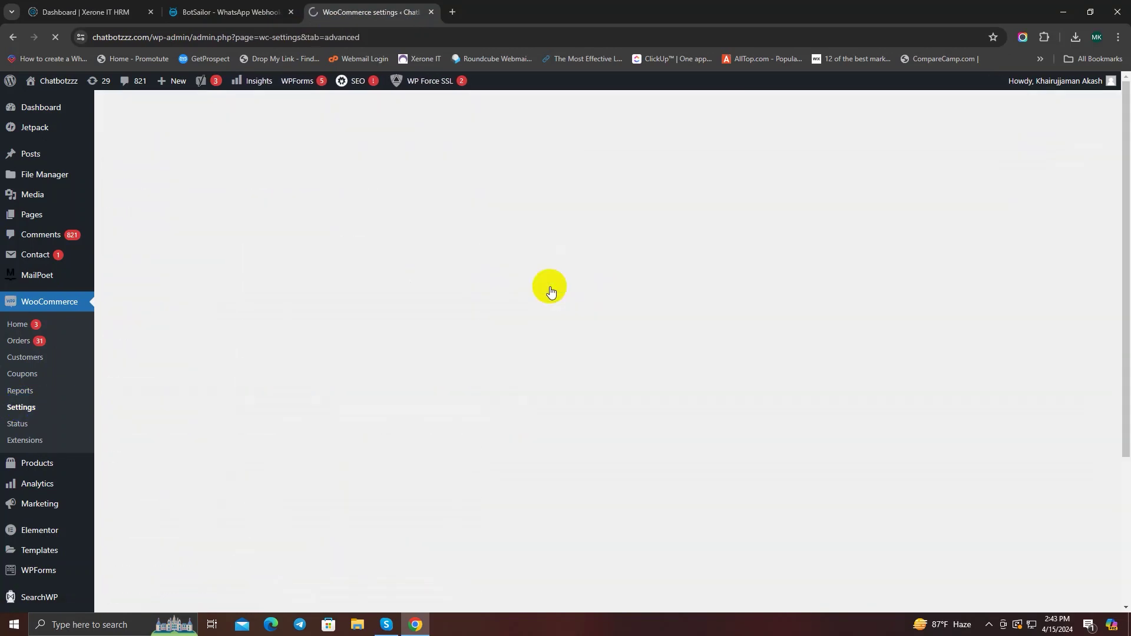
{"action": "scroll", "coordinate": [320, 296], "scroll_direction": "down", "scroll_amount": 7}
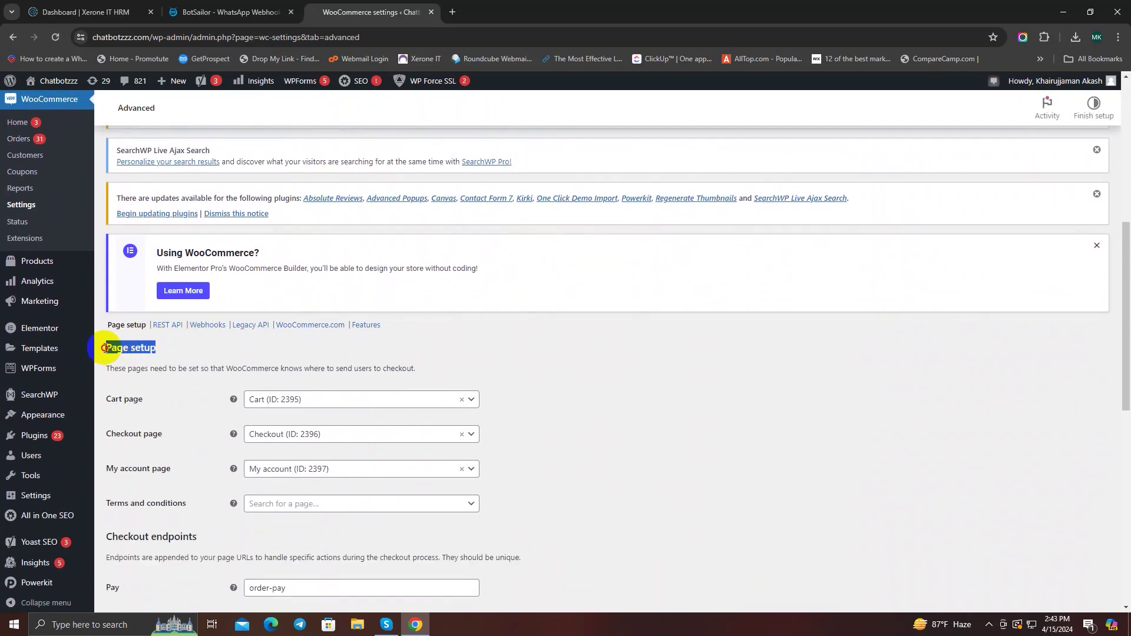
{"action": "left_click", "coordinate": [207, 334]}
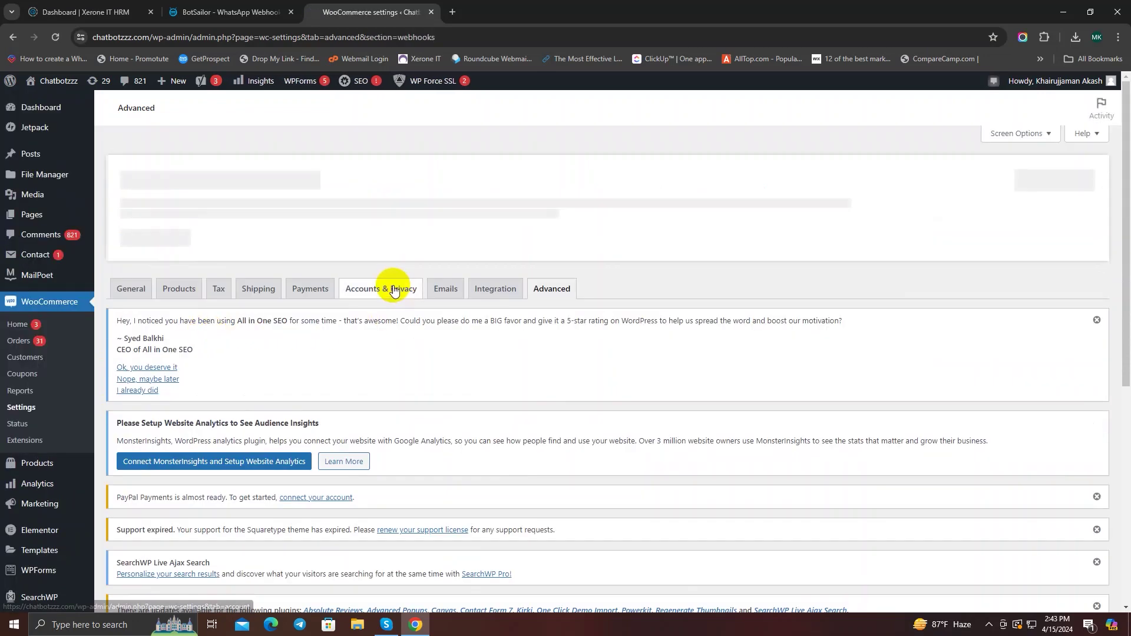
{"action": "scroll", "coordinate": [392, 285], "scroll_direction": "down", "scroll_amount": 6}
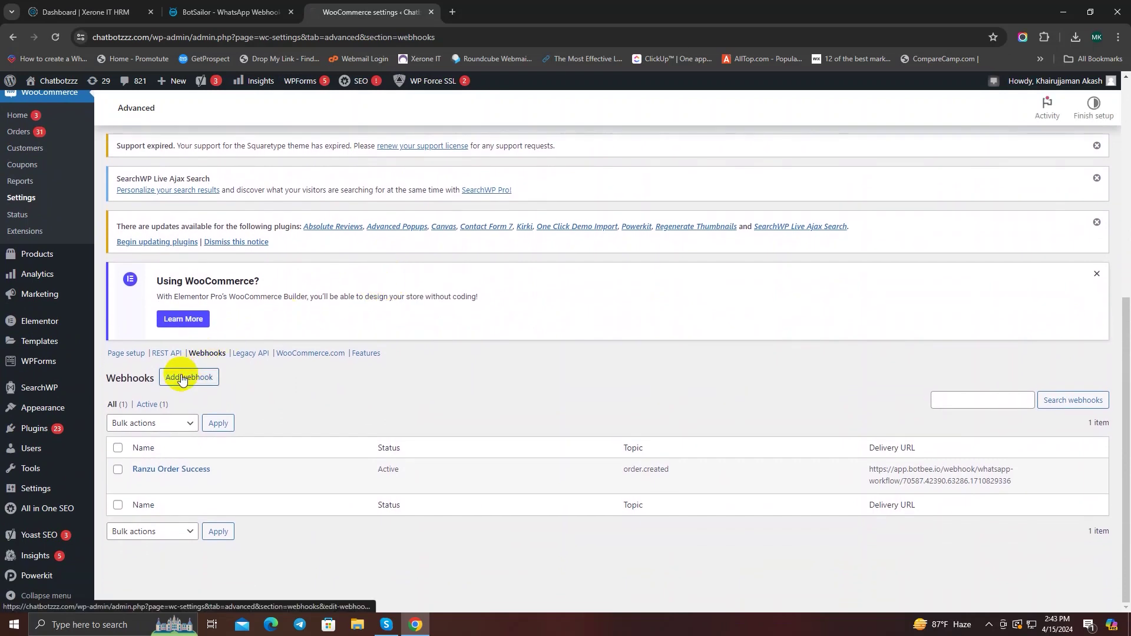
{"action": "left_click", "coordinate": [183, 380]}
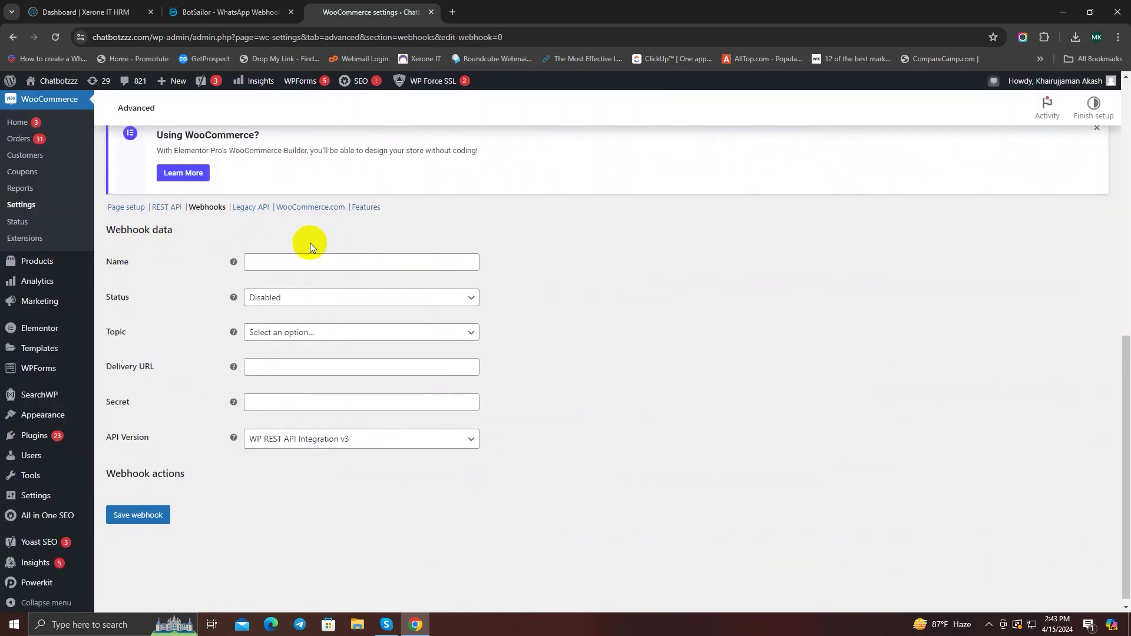
Step: Name the new webhook 'Order Update Webhook' and set its status to Active
{"action": "left_click_drag", "start_coordinate": [184, 233], "coordinate": [96, 232]}
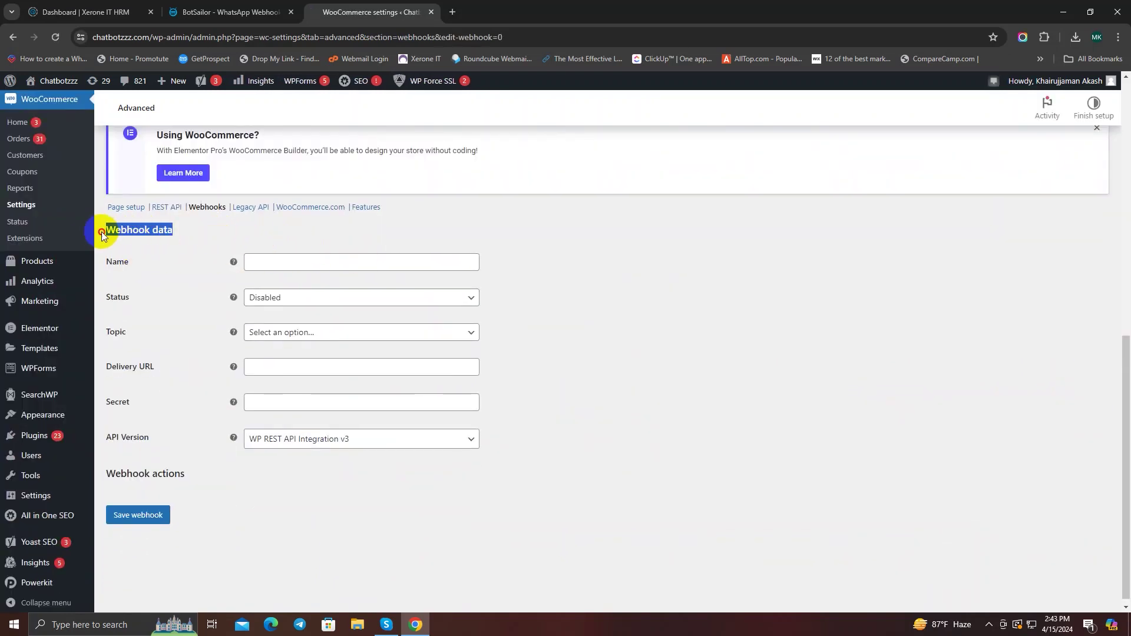
{"action": "left_click", "coordinate": [200, 237]}
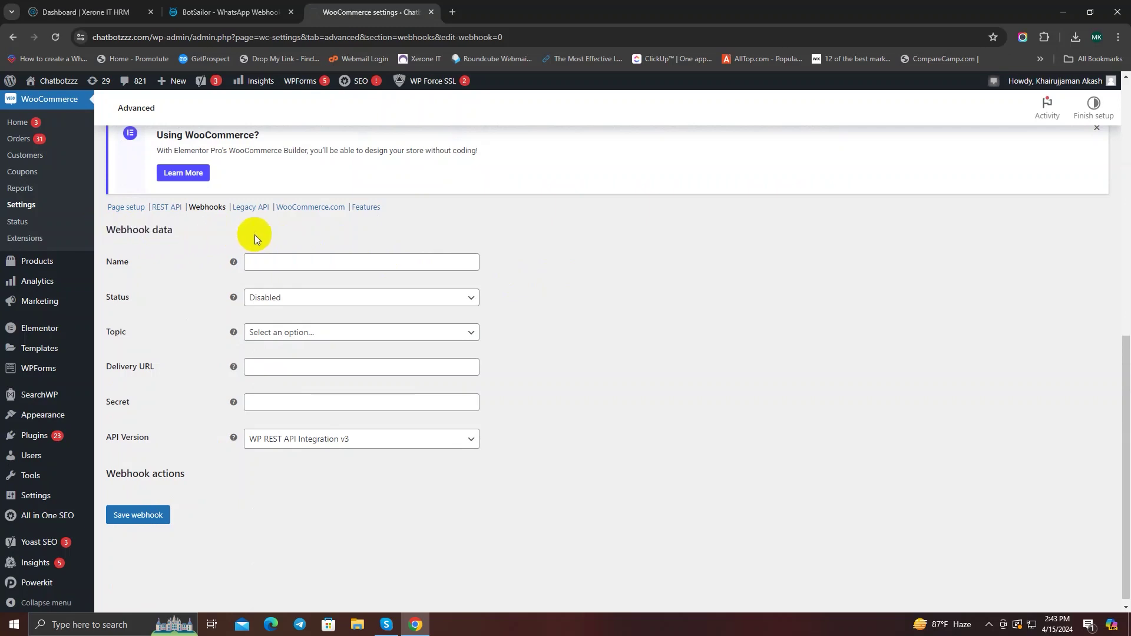
{"action": "left_click", "coordinate": [283, 264]}
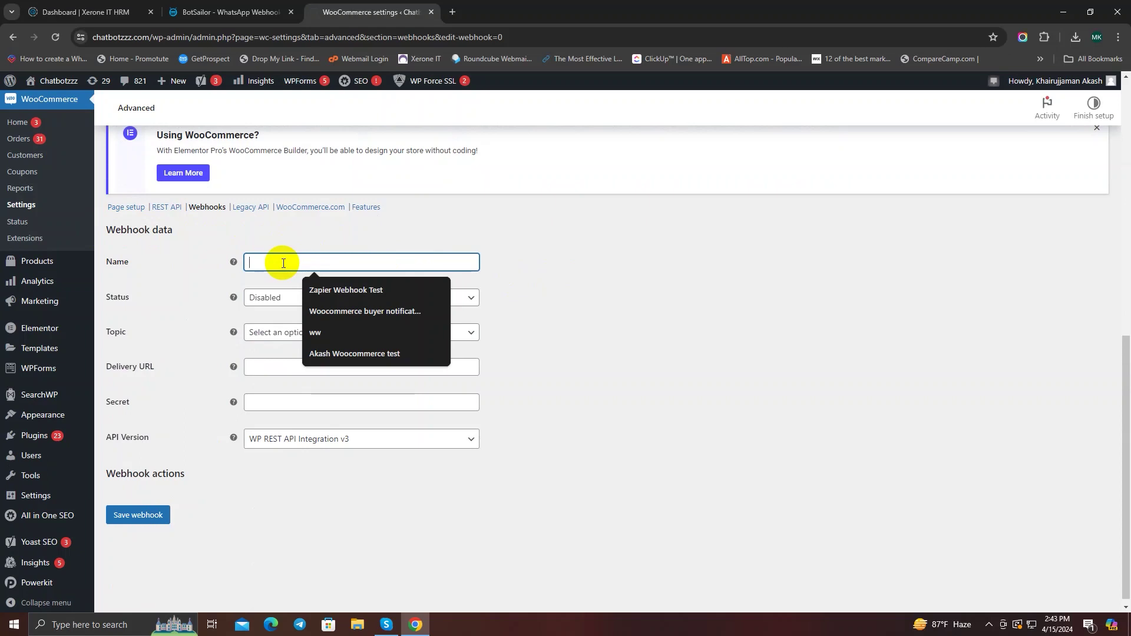
{"action": "type", "text": "Order"}
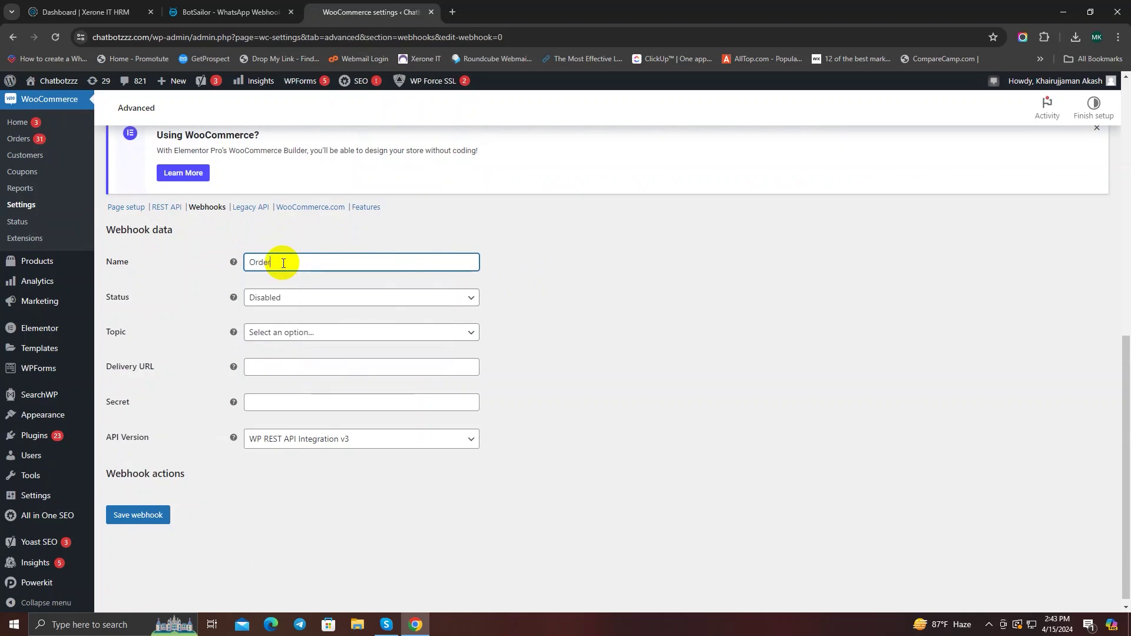
{"action": "type", "text": " Update Webhook"}
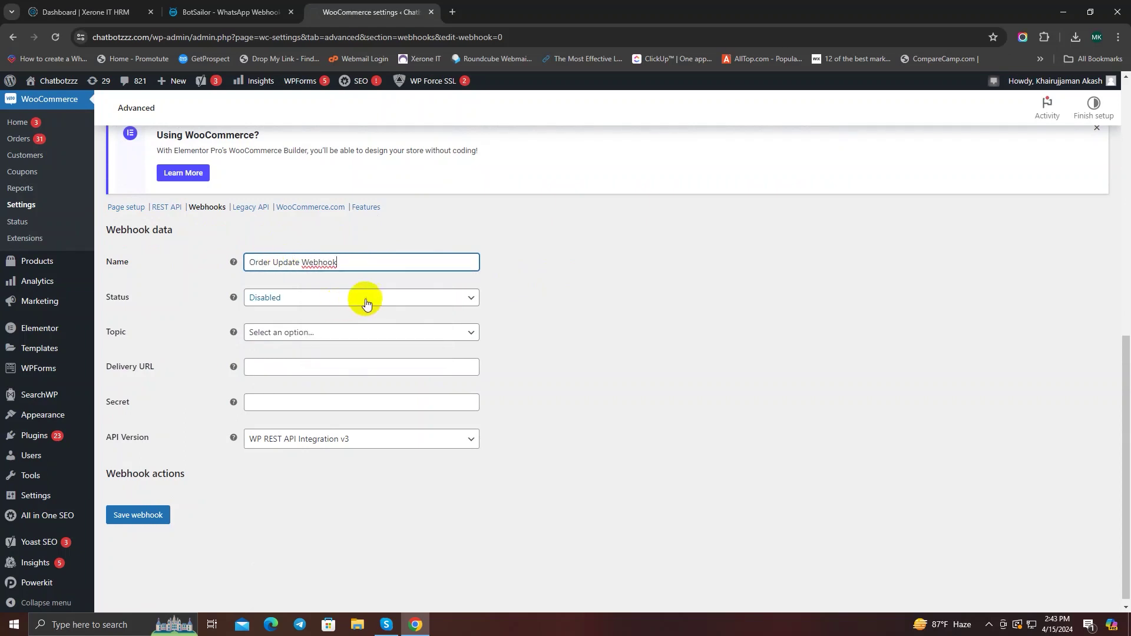
{"action": "left_click", "coordinate": [372, 299]}
{"action": "left_click", "coordinate": [336, 315]}
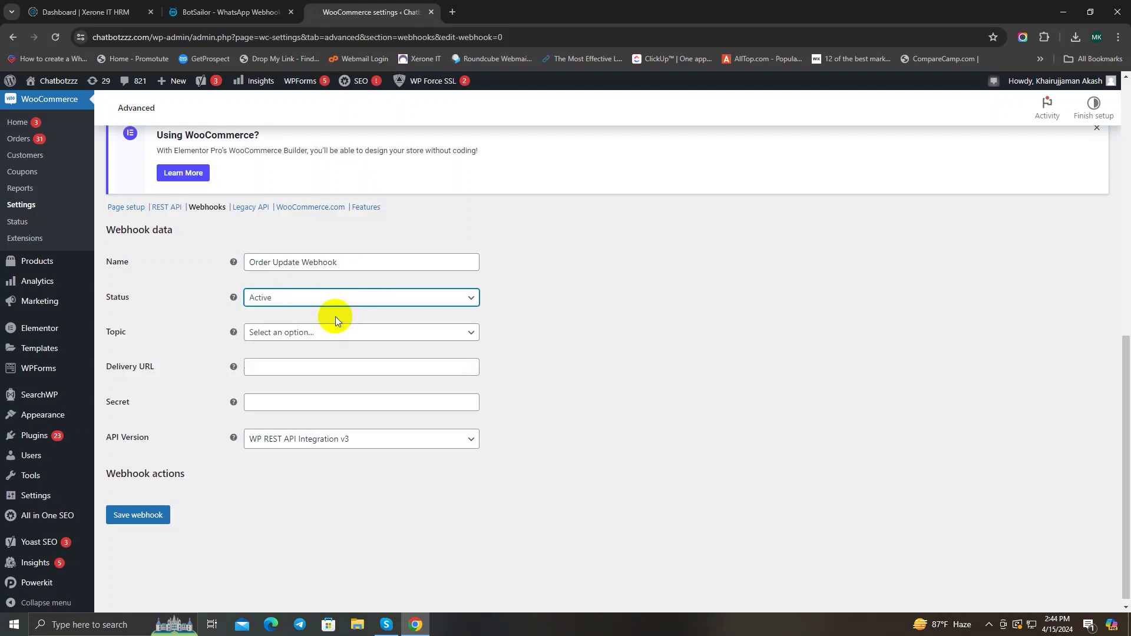
Step: Set the webhook topic to Order updated, then go to BotSailor for the callback URL
{"action": "left_click", "coordinate": [391, 337]}
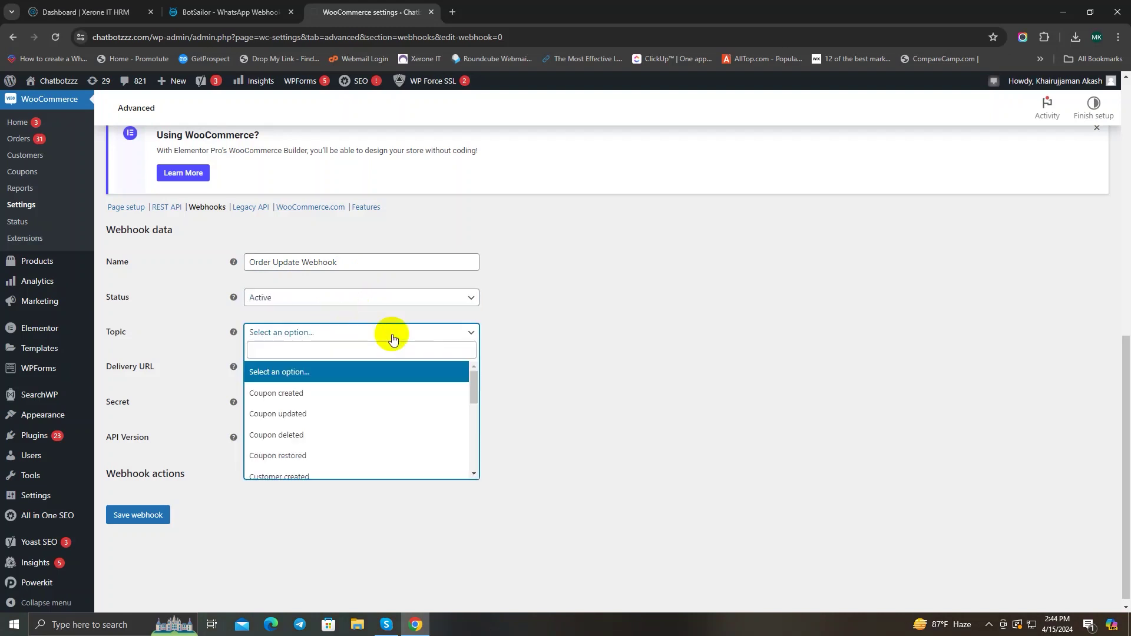
{"action": "left_click", "coordinate": [393, 339]}
{"action": "left_click", "coordinate": [392, 339]}
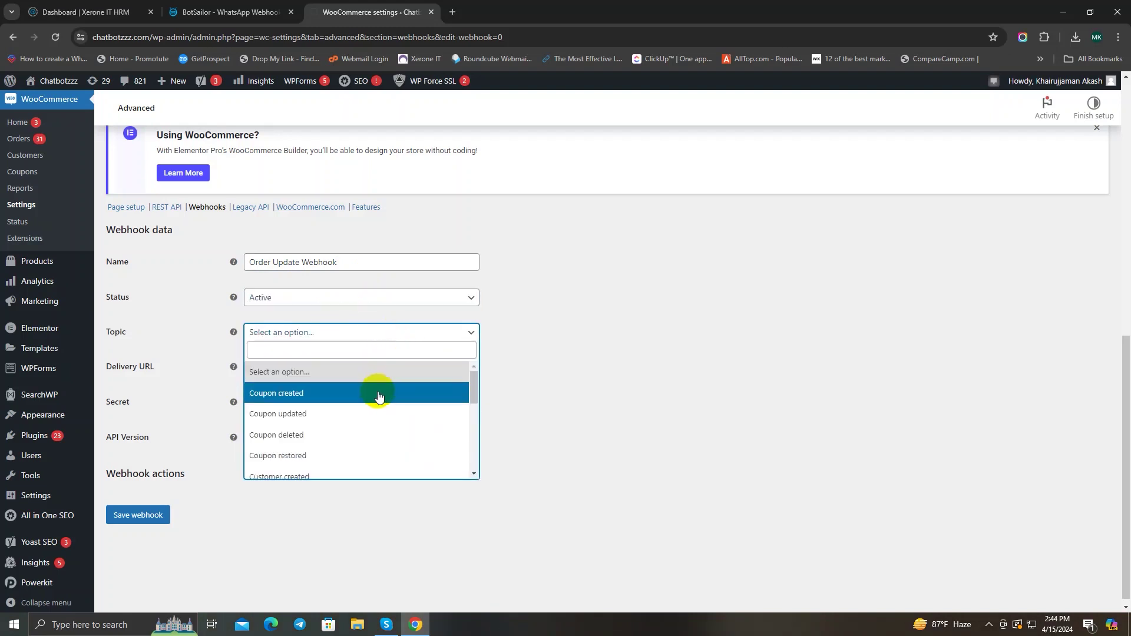
{"action": "scroll", "coordinate": [379, 397], "scroll_direction": "down", "scroll_amount": 2}
{"action": "left_click", "coordinate": [353, 442]}
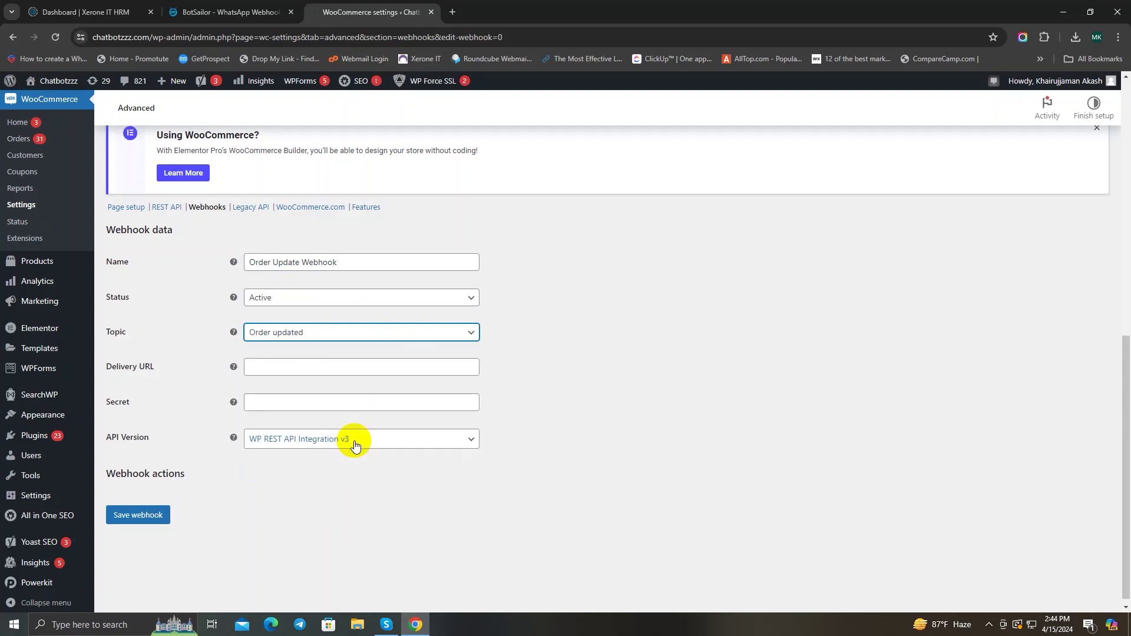
{"action": "left_click", "coordinate": [283, 369]}
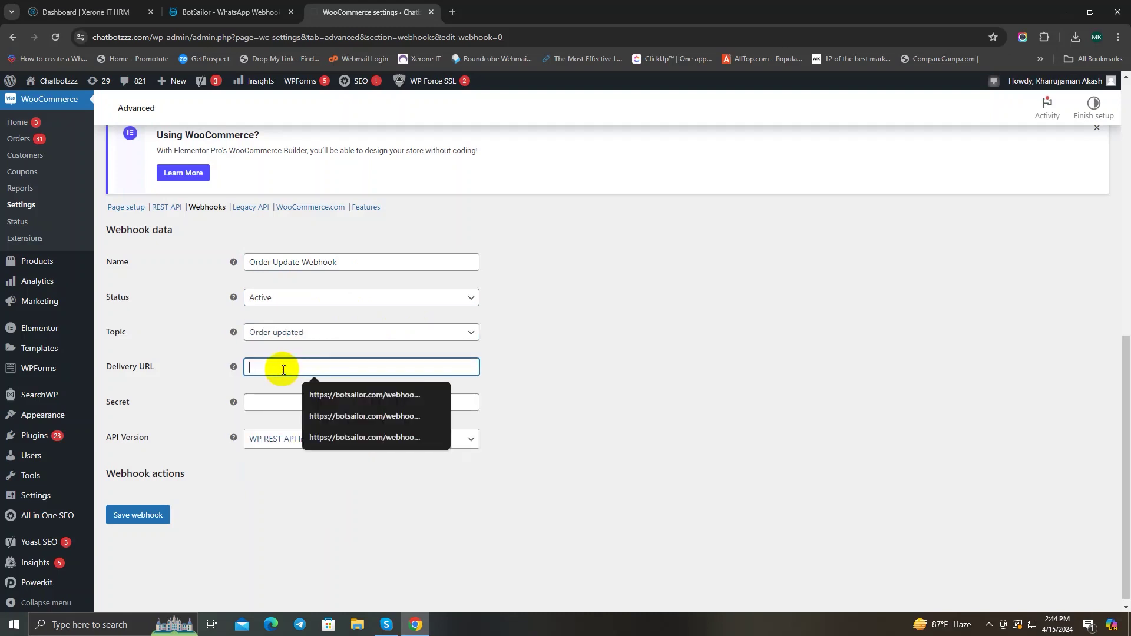
{"action": "left_click", "coordinate": [225, 13]}
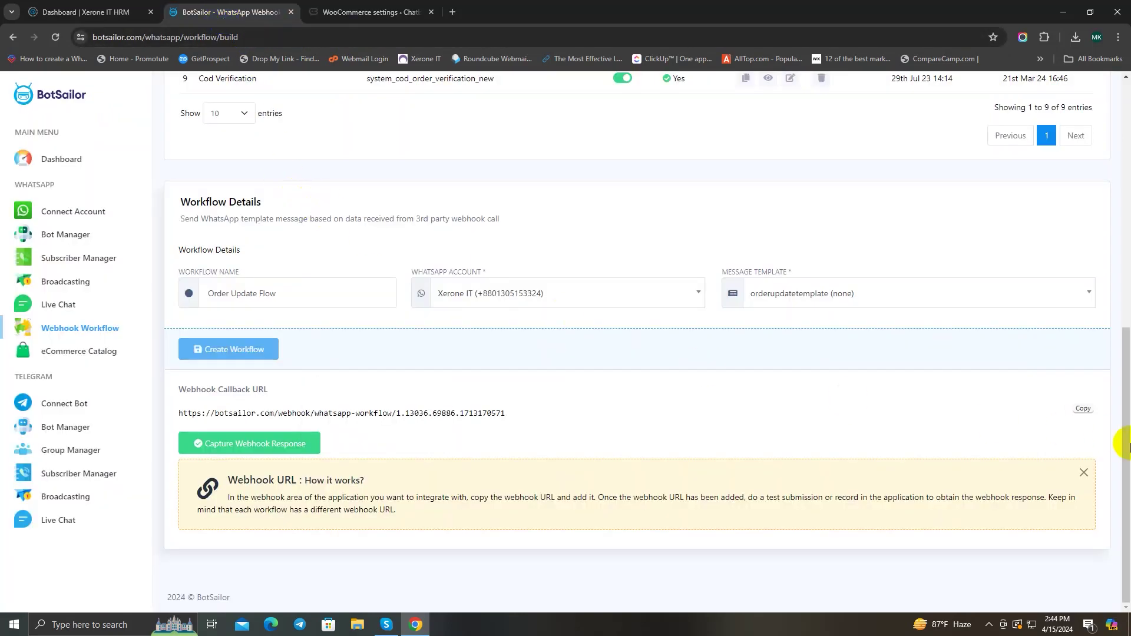
Step: Paste BotSailor's callback URL as the Delivery URL and save Order Update Webhook successfully
{"action": "left_click", "coordinate": [1084, 410]}
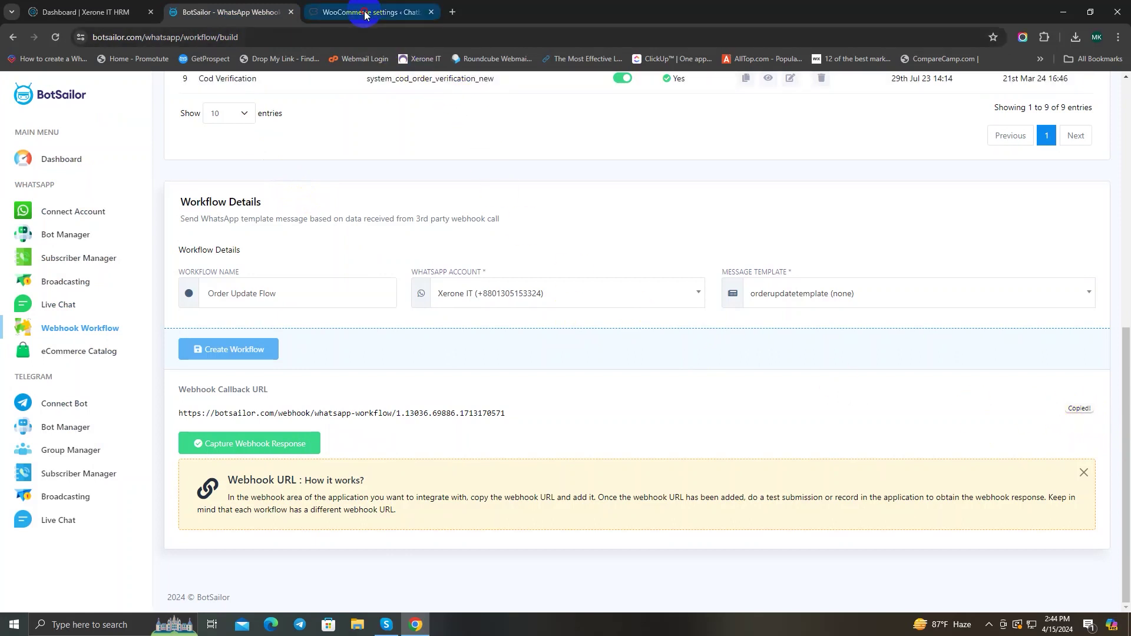
{"action": "left_click", "coordinate": [361, 12]}
{"action": "left_click", "coordinate": [271, 366]}
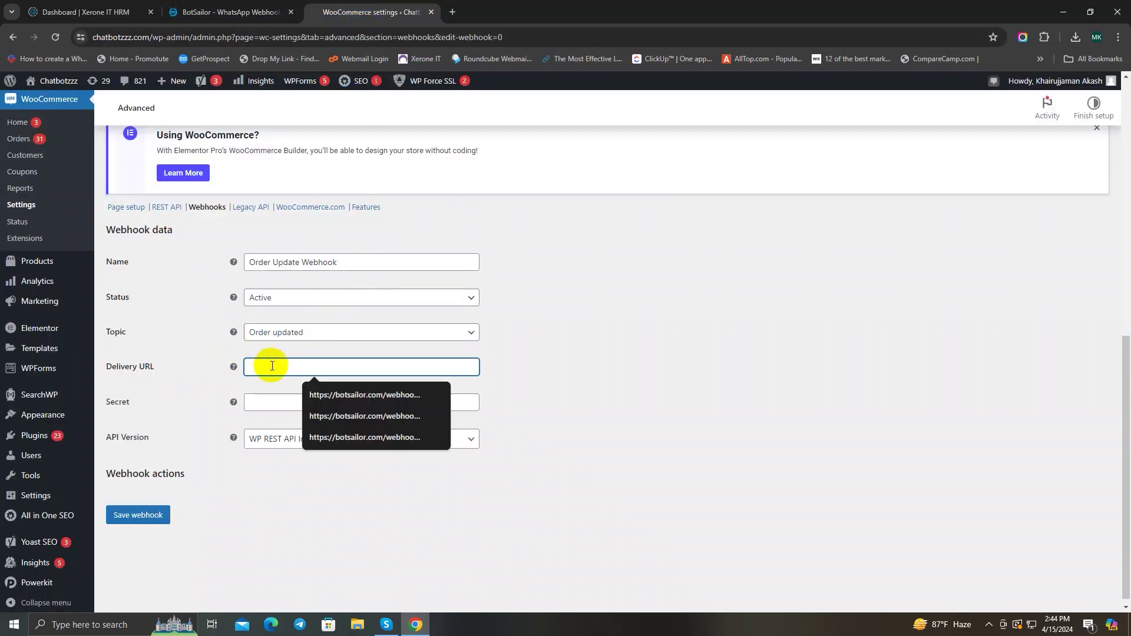
{"action": "key", "text": "ctrl+v"}
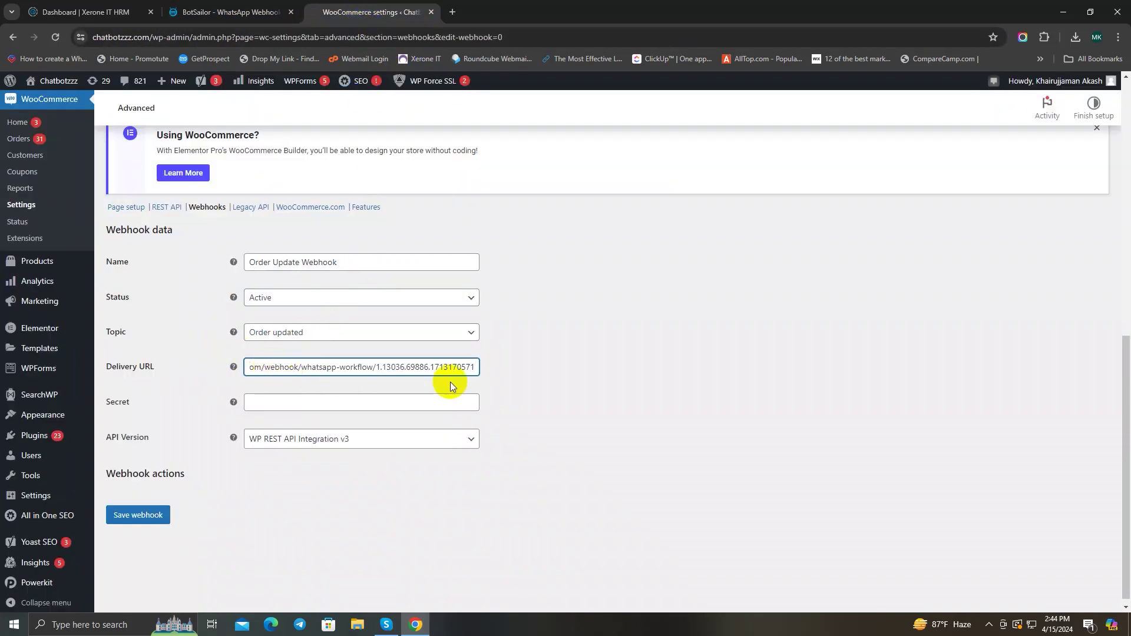
{"action": "left_click", "coordinate": [133, 519]}
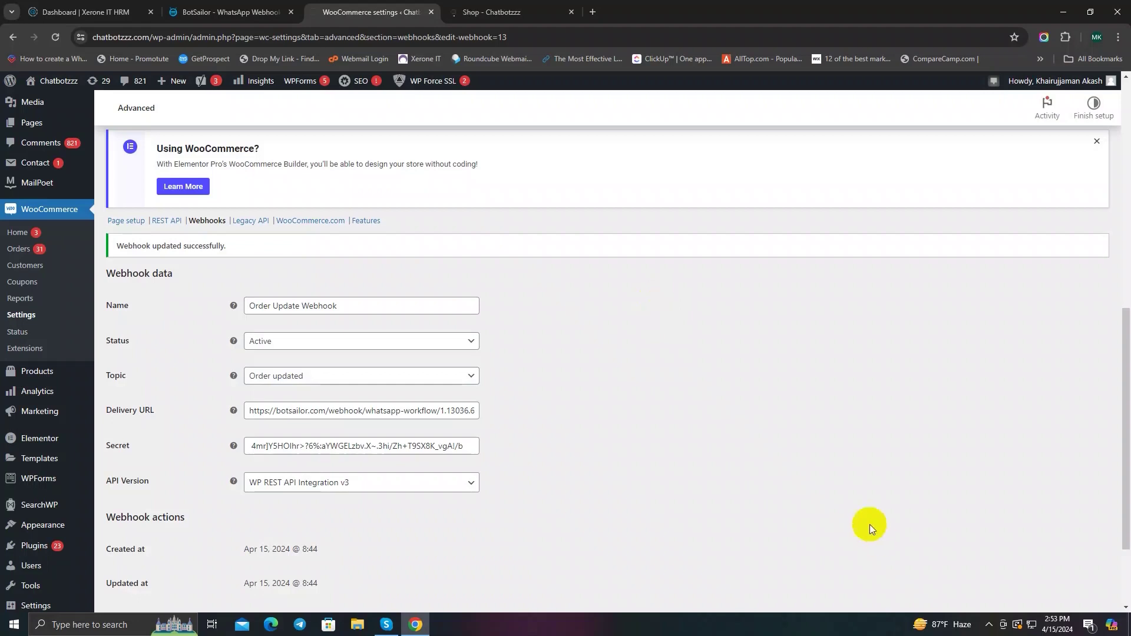
{"action": "scroll", "coordinate": [589, 270], "scroll_direction": "down", "scroll_amount": 2}
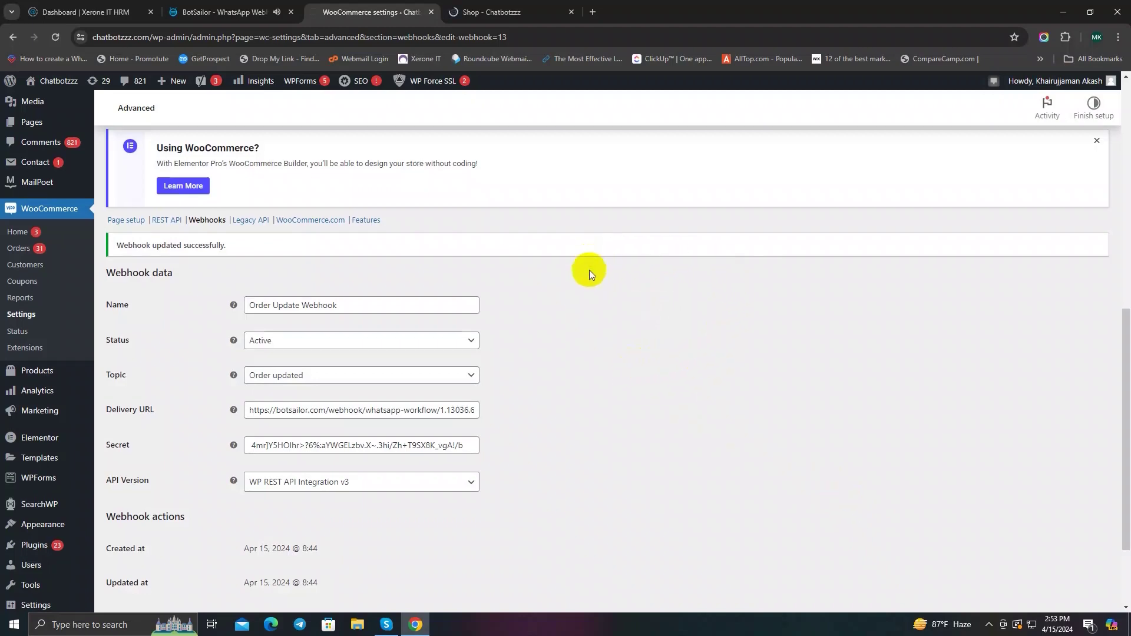
{"action": "scroll", "coordinate": [595, 305], "scroll_direction": "up", "scroll_amount": 5}
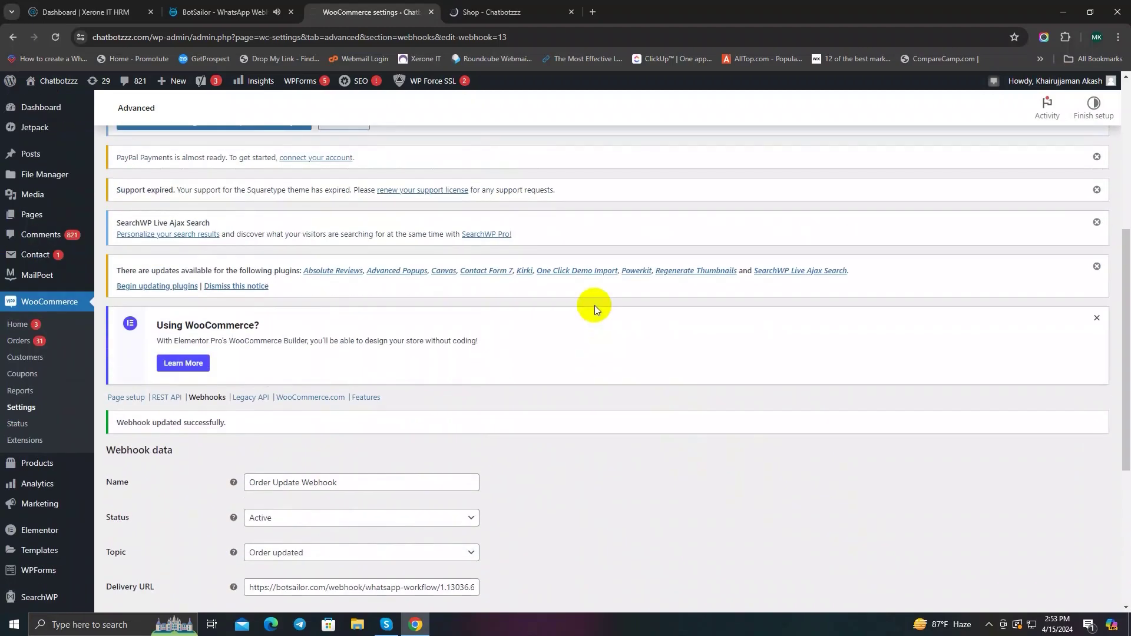
{"action": "scroll", "coordinate": [595, 305], "scroll_direction": "up", "scroll_amount": 4}
{"action": "scroll", "coordinate": [645, 387], "scroll_direction": "down", "scroll_amount": 8}
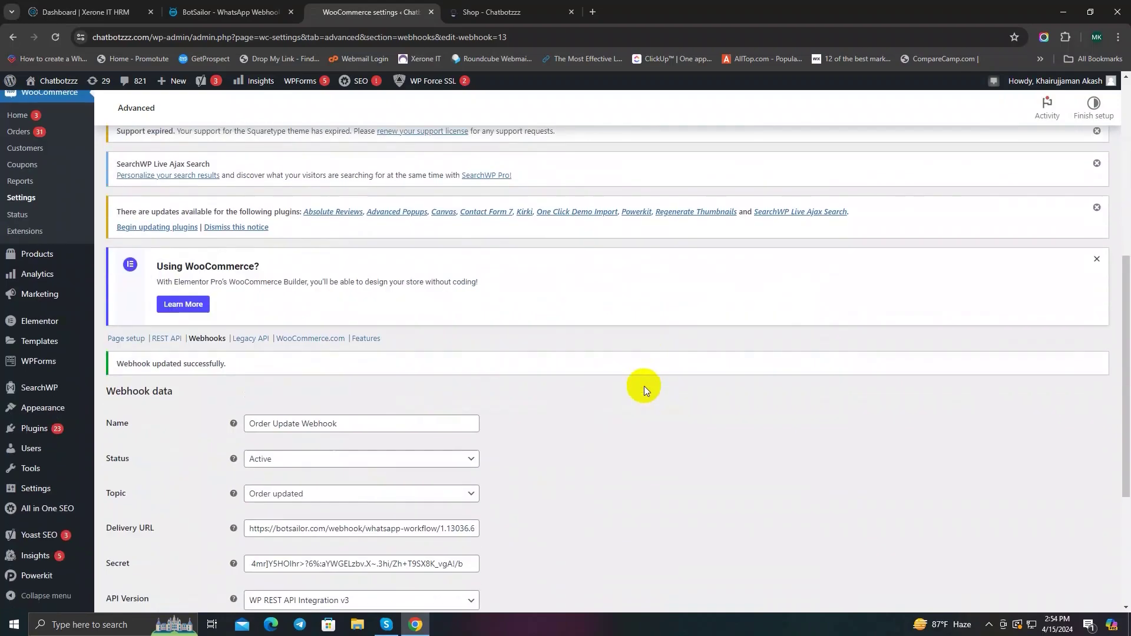
{"action": "scroll", "coordinate": [644, 386], "scroll_direction": "up", "scroll_amount": 9}
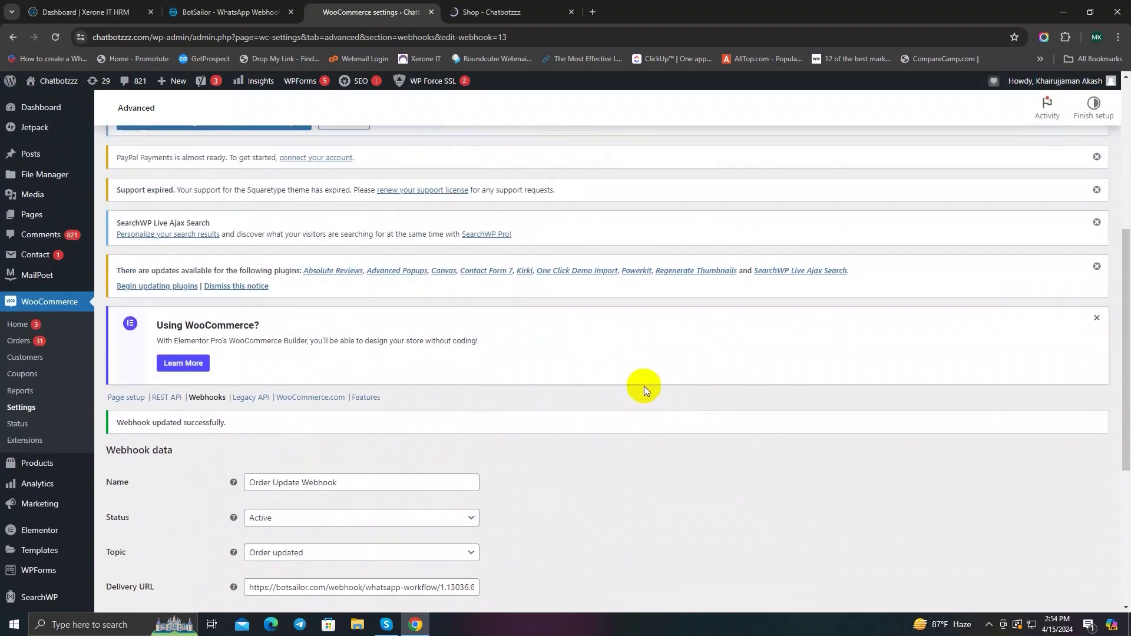
{"action": "scroll", "coordinate": [643, 387], "scroll_direction": "down", "scroll_amount": 4}
{"action": "scroll", "coordinate": [642, 388], "scroll_direction": "down", "scroll_amount": 3}
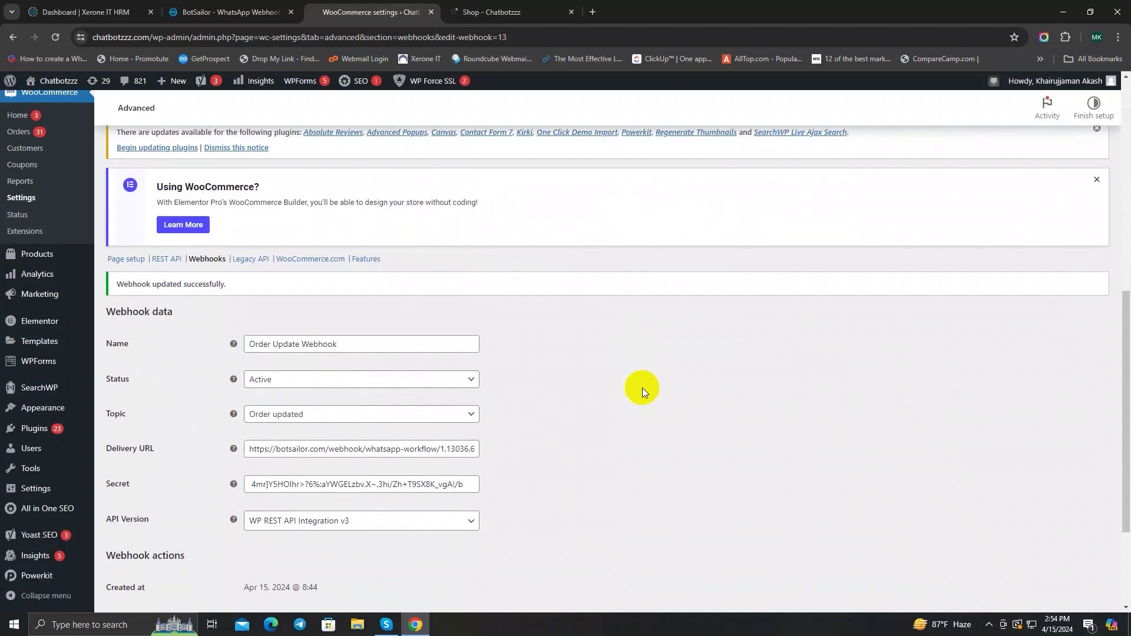
{"action": "scroll", "coordinate": [642, 387], "scroll_direction": "down", "scroll_amount": 1}
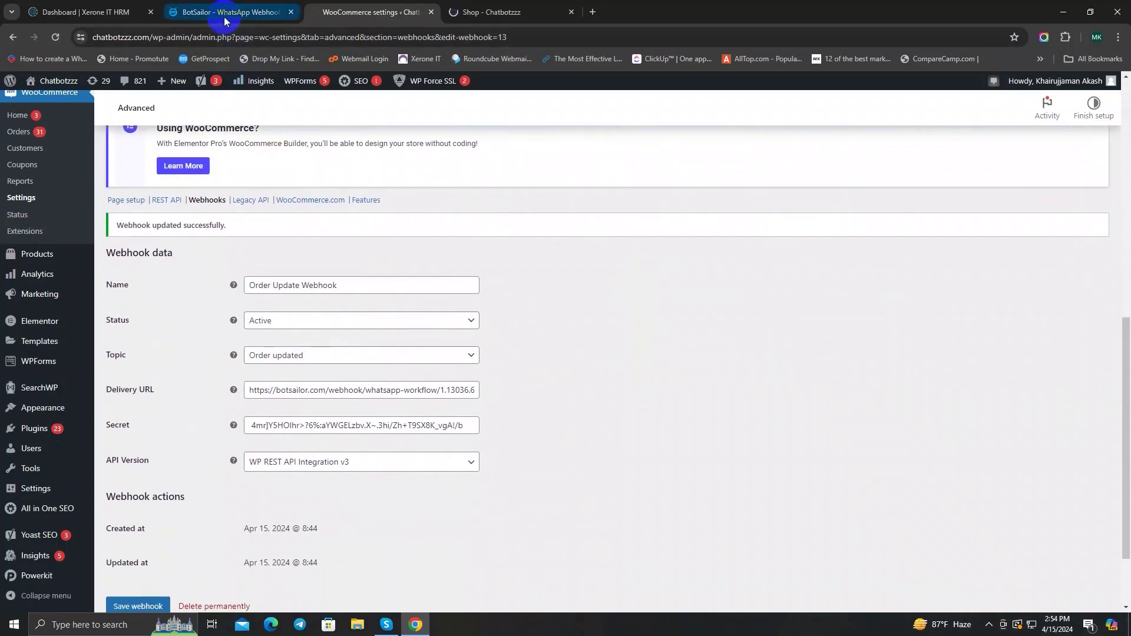
Step: Capture WooCommerce's test webhook response in BotSailor's Order Update Flow
{"action": "left_click", "coordinate": [224, 18]}
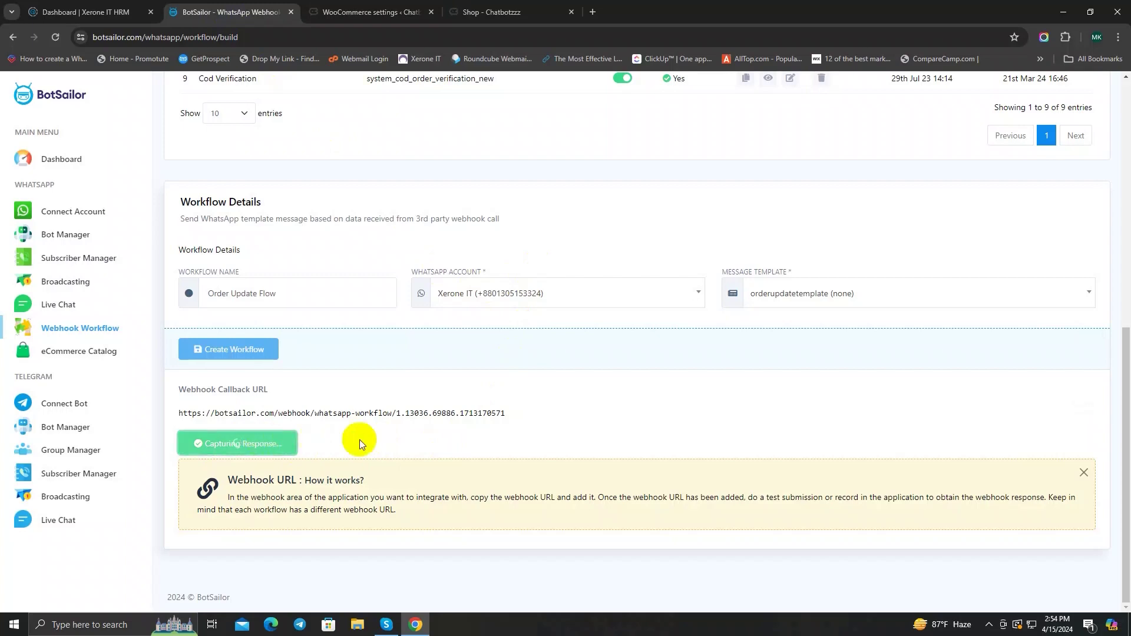
{"action": "scroll", "coordinate": [606, 429], "scroll_direction": "down", "scroll_amount": 3}
{"action": "scroll", "coordinate": [668, 440], "scroll_direction": "down", "scroll_amount": 12}
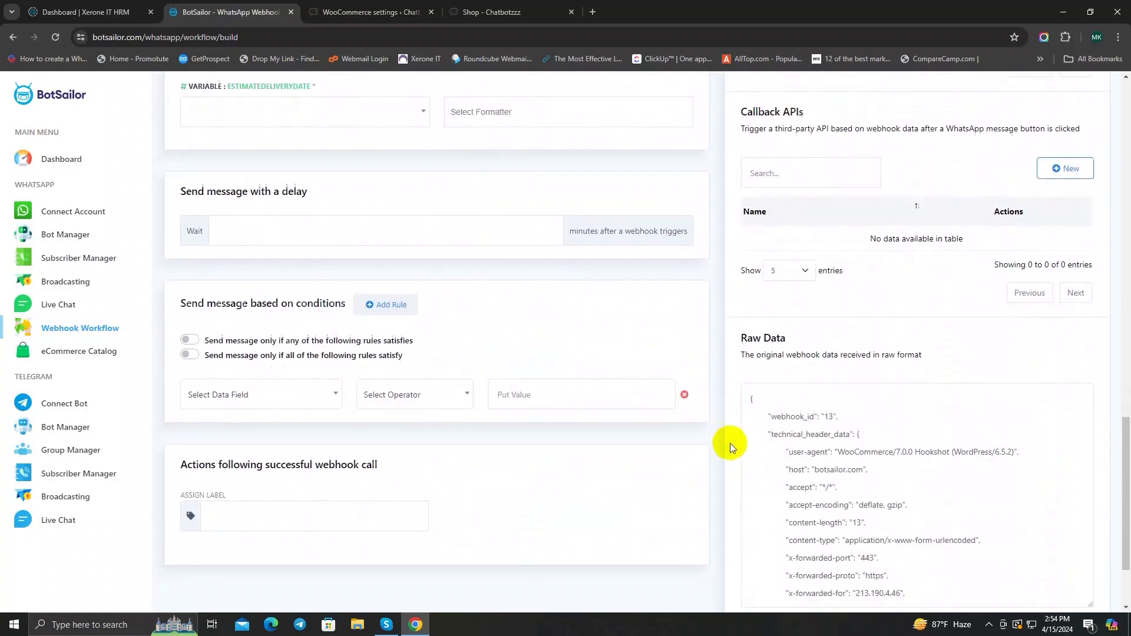
{"action": "left_click_drag", "start_coordinate": [744, 225], "coordinate": [813, 222]}
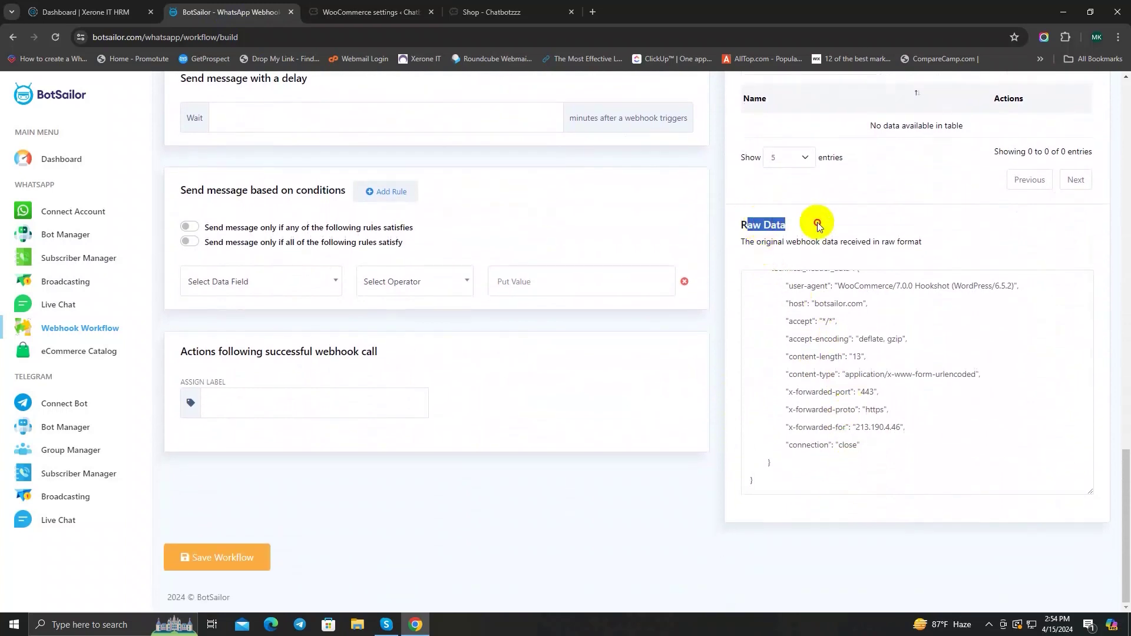
{"action": "left_click", "coordinate": [875, 335]}
Step: Review the captured raw data, including webhook_id 13 and the request headers
{"action": "scroll", "coordinate": [884, 352], "scroll_direction": "up", "scroll_amount": 1}
{"action": "scroll", "coordinate": [884, 365], "scroll_direction": "down", "scroll_amount": 1}
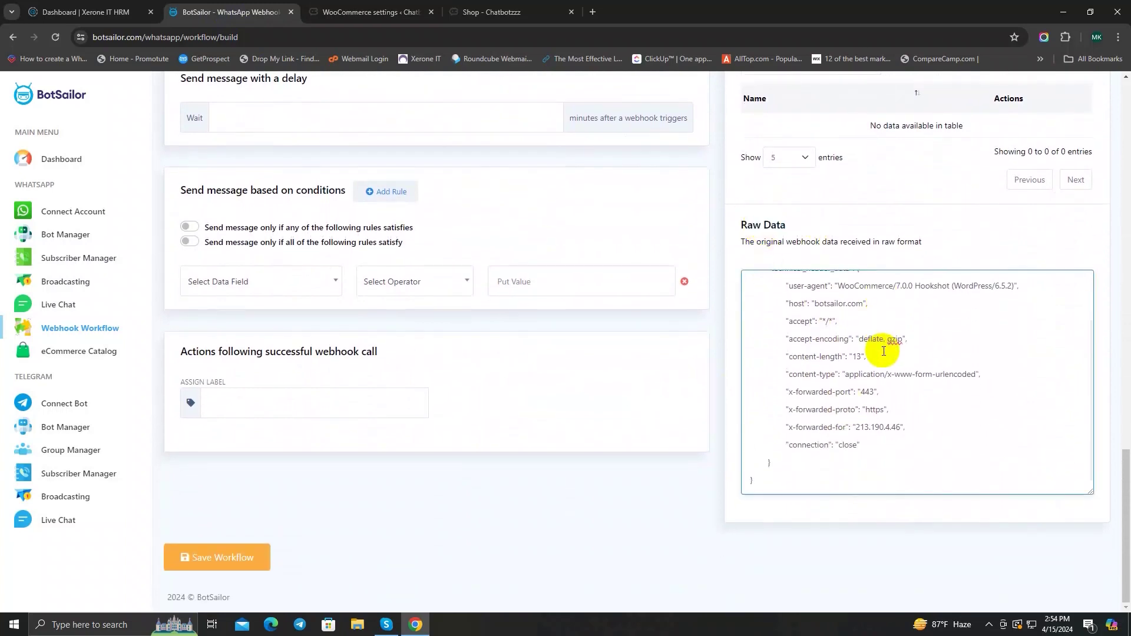
{"action": "scroll", "coordinate": [878, 383], "scroll_direction": "up", "scroll_amount": 1}
{"action": "scroll", "coordinate": [643, 345], "scroll_direction": "up", "scroll_amount": 10}
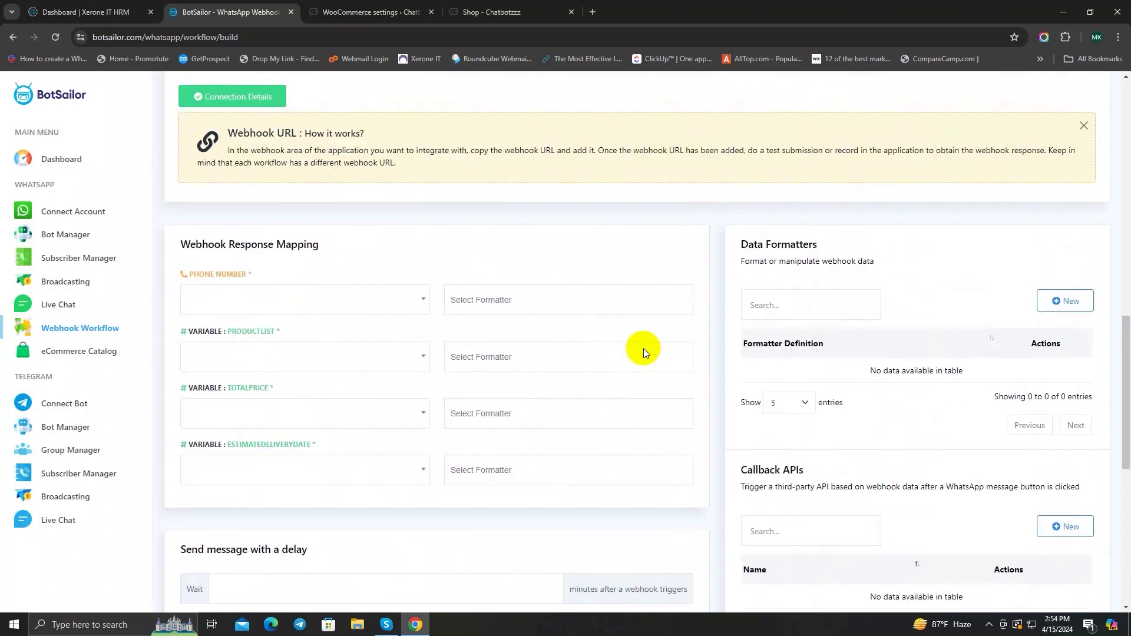
{"action": "scroll", "coordinate": [643, 348], "scroll_direction": "down", "scroll_amount": 8}
{"action": "scroll", "coordinate": [778, 376], "scroll_direction": "down", "scroll_amount": 2}
{"action": "scroll", "coordinate": [848, 383], "scroll_direction": "down", "scroll_amount": 1}
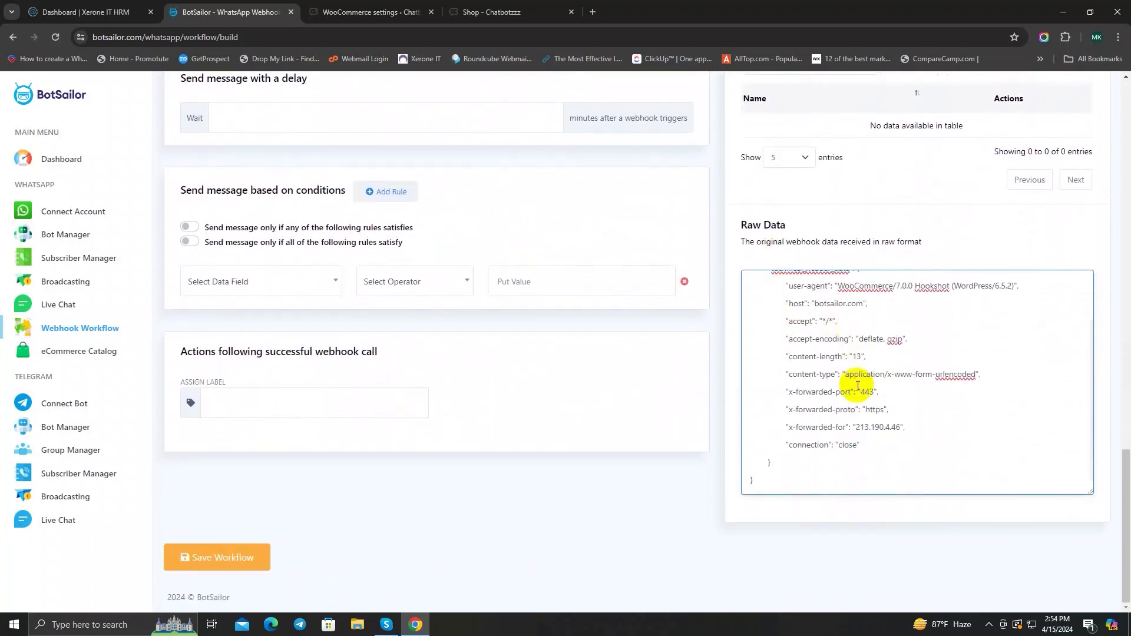
{"action": "scroll", "coordinate": [860, 386], "scroll_direction": "up", "scroll_amount": 1}
{"action": "scroll", "coordinate": [867, 406], "scroll_direction": "down", "scroll_amount": 1}
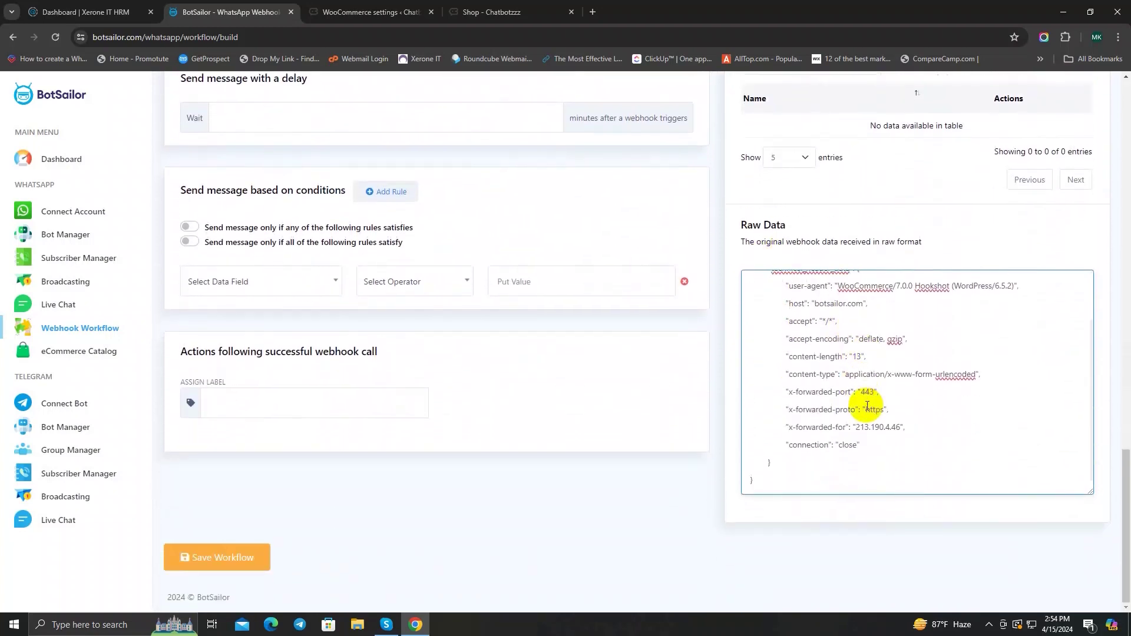
{"action": "scroll", "coordinate": [867, 407], "scroll_direction": "up", "scroll_amount": 1}
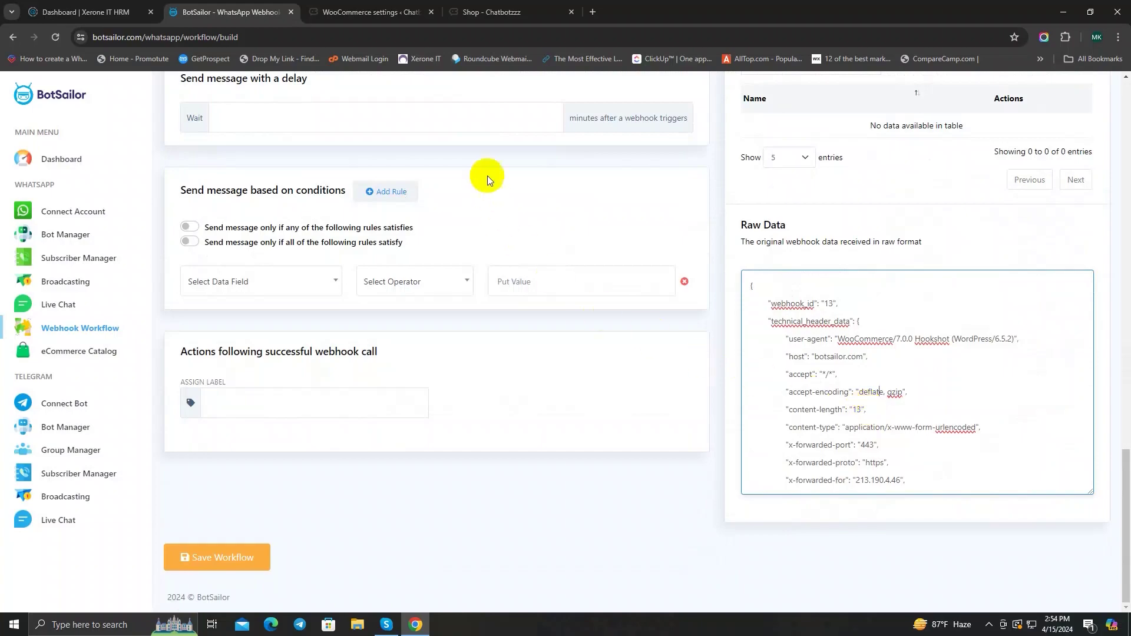
{"action": "left_click", "coordinate": [482, 12]}
Step: Add the Full Sleeve Shirt to the cart from the Chatbotzzz shop and view the cart
{"action": "scroll", "coordinate": [742, 234], "scroll_direction": "down", "scroll_amount": 10}
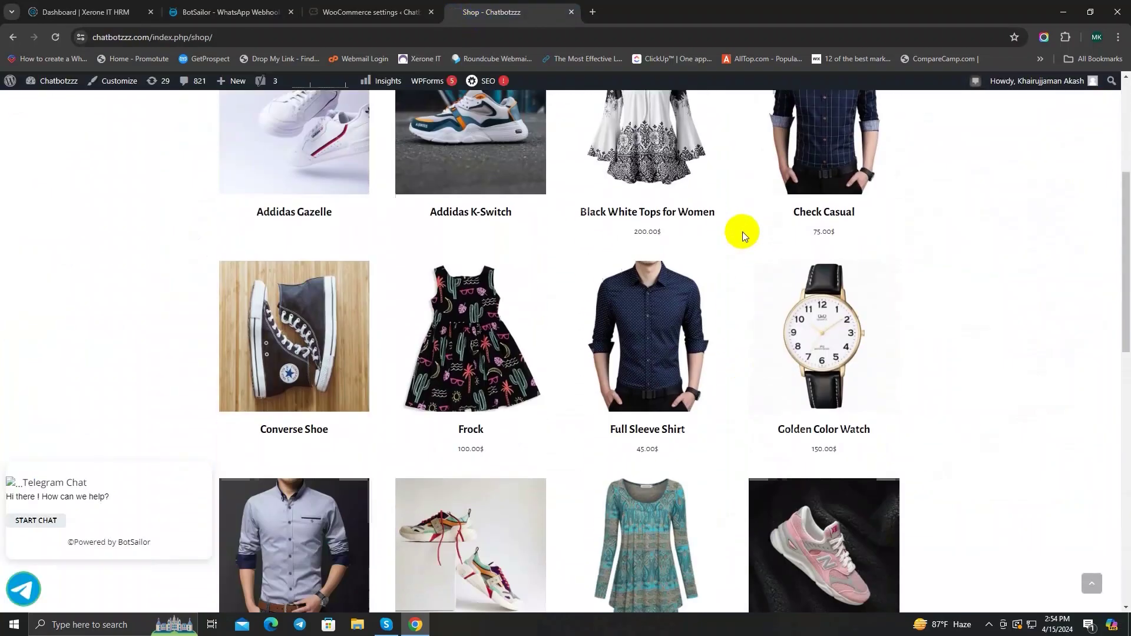
{"action": "scroll", "coordinate": [740, 252], "scroll_direction": "up", "scroll_amount": 10}
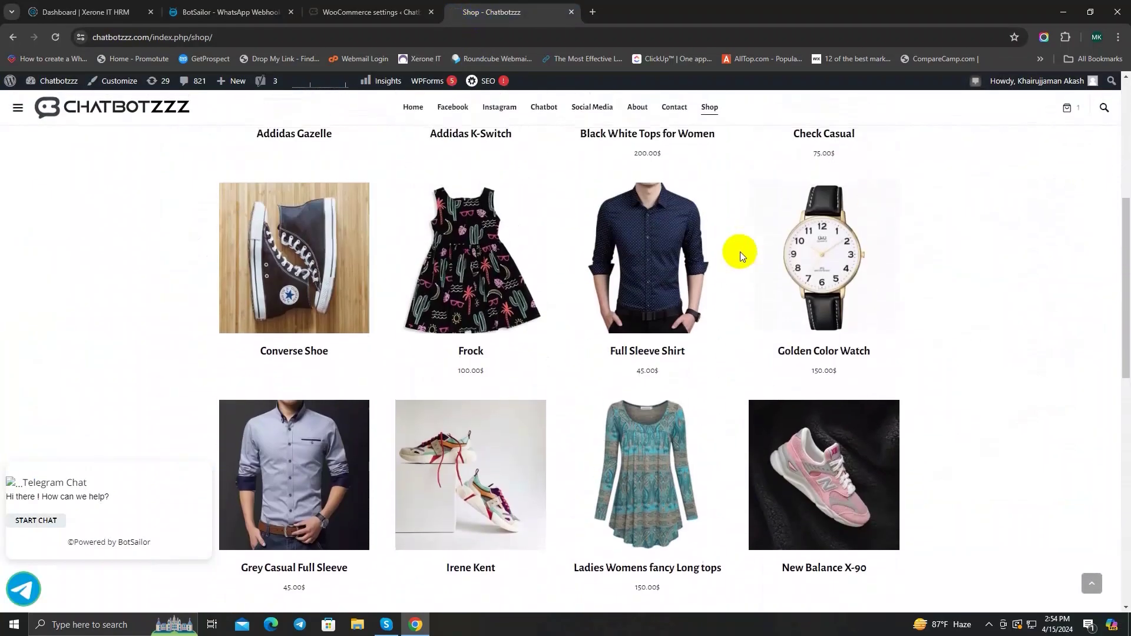
{"action": "scroll", "coordinate": [538, 232], "scroll_direction": "down", "scroll_amount": 8}
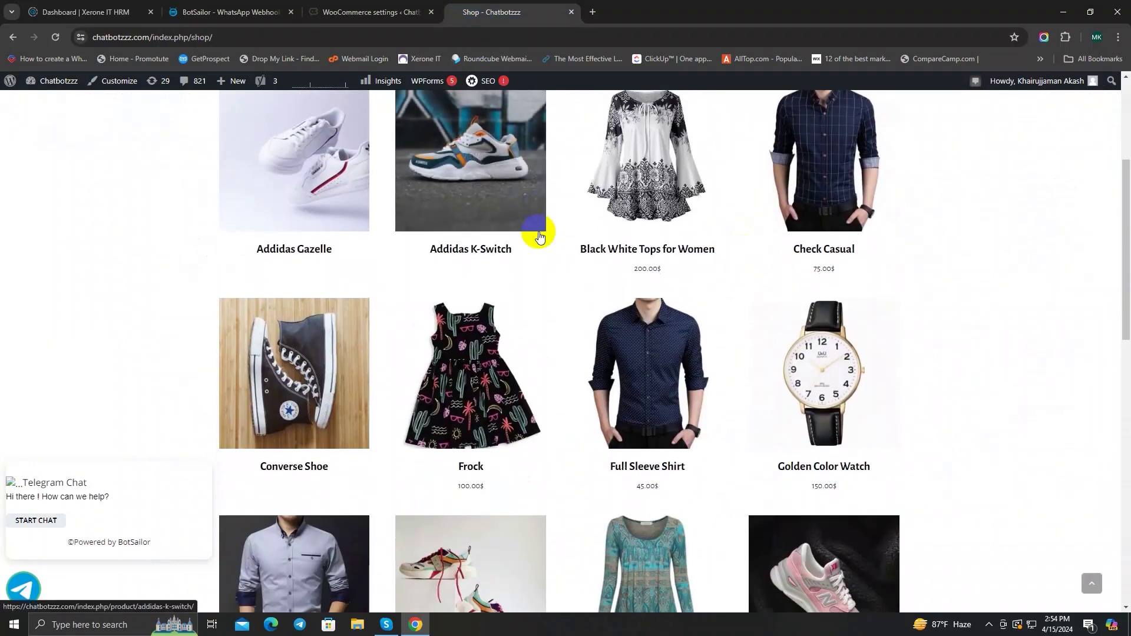
{"action": "scroll", "coordinate": [648, 450], "scroll_direction": "down", "scroll_amount": 6}
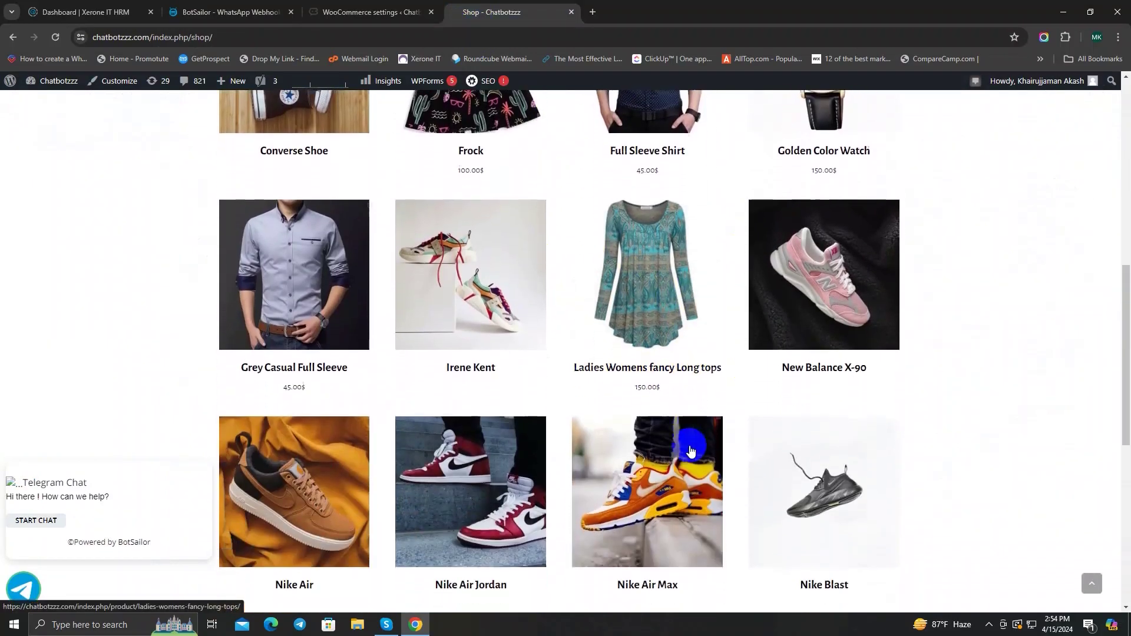
{"action": "scroll", "coordinate": [687, 447], "scroll_direction": "up", "scroll_amount": 6}
{"action": "left_click", "coordinate": [647, 234]}
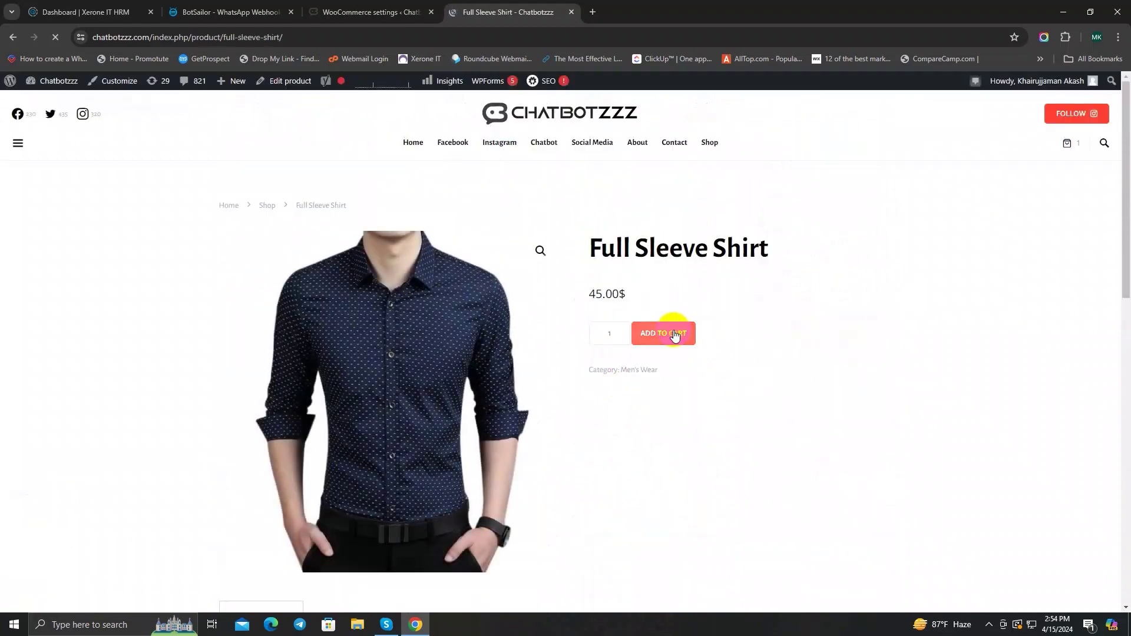
{"action": "left_click", "coordinate": [674, 333]}
{"action": "left_click", "coordinate": [853, 247]}
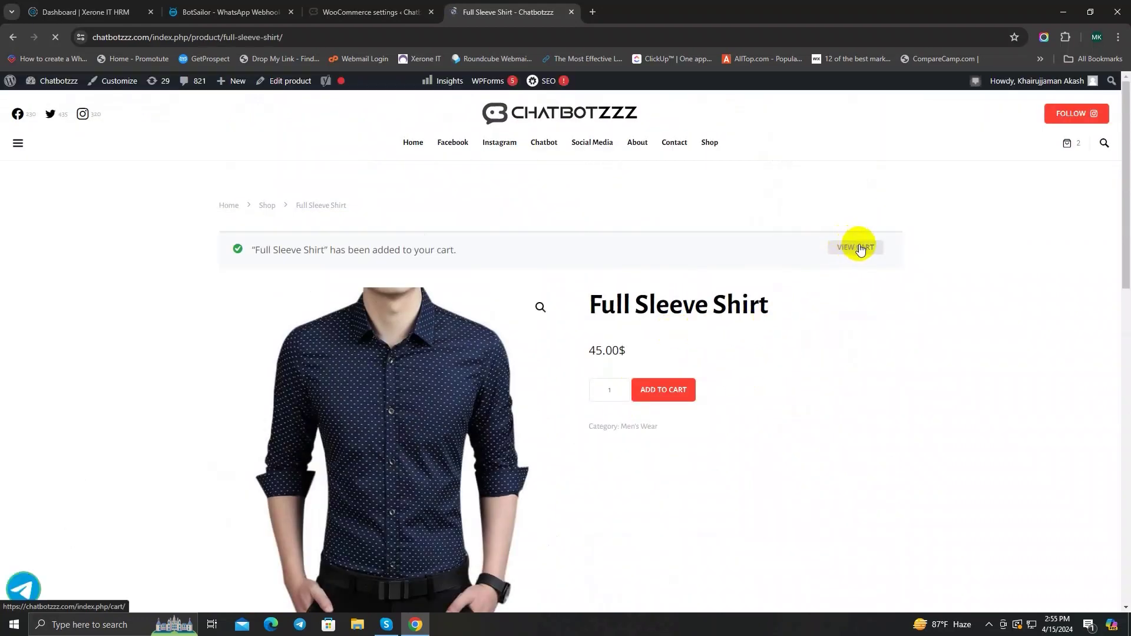
Step: Check out both items (90.00$) with pre-filled billing details and cash on delivery
{"action": "scroll", "coordinate": [595, 330], "scroll_direction": "down", "scroll_amount": 2}
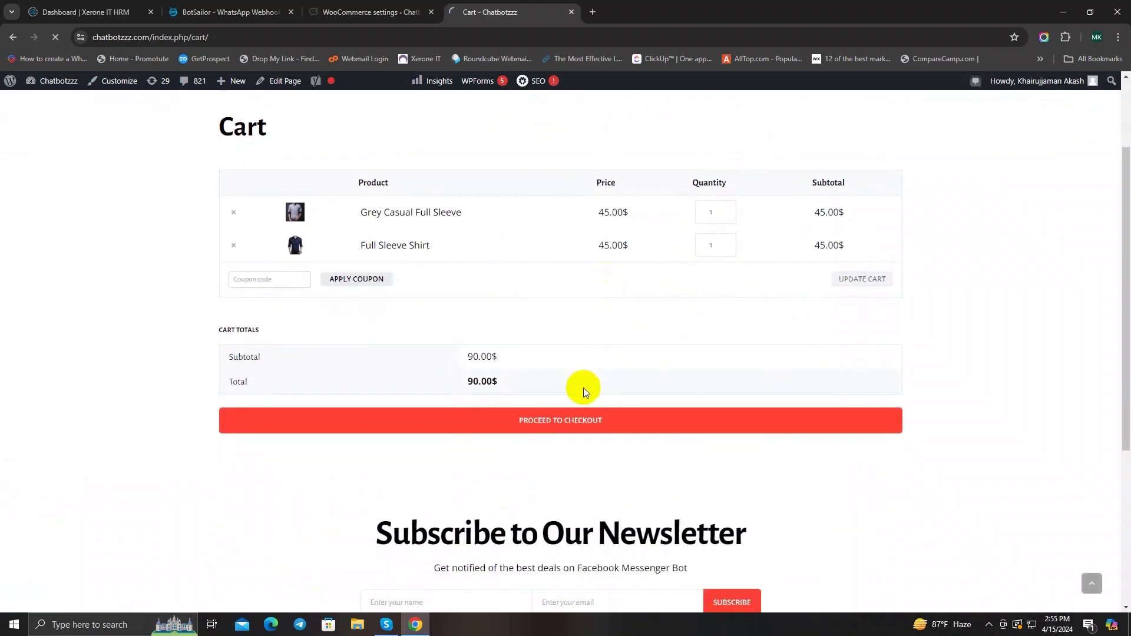
{"action": "left_click", "coordinate": [544, 424]}
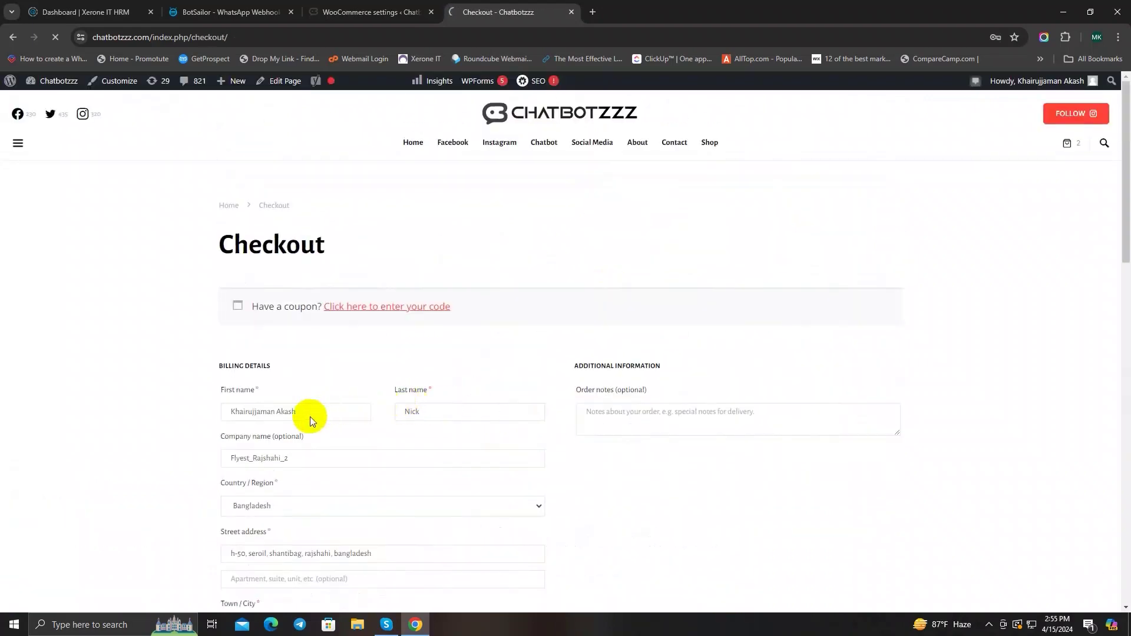
{"action": "left_click", "coordinate": [318, 416]}
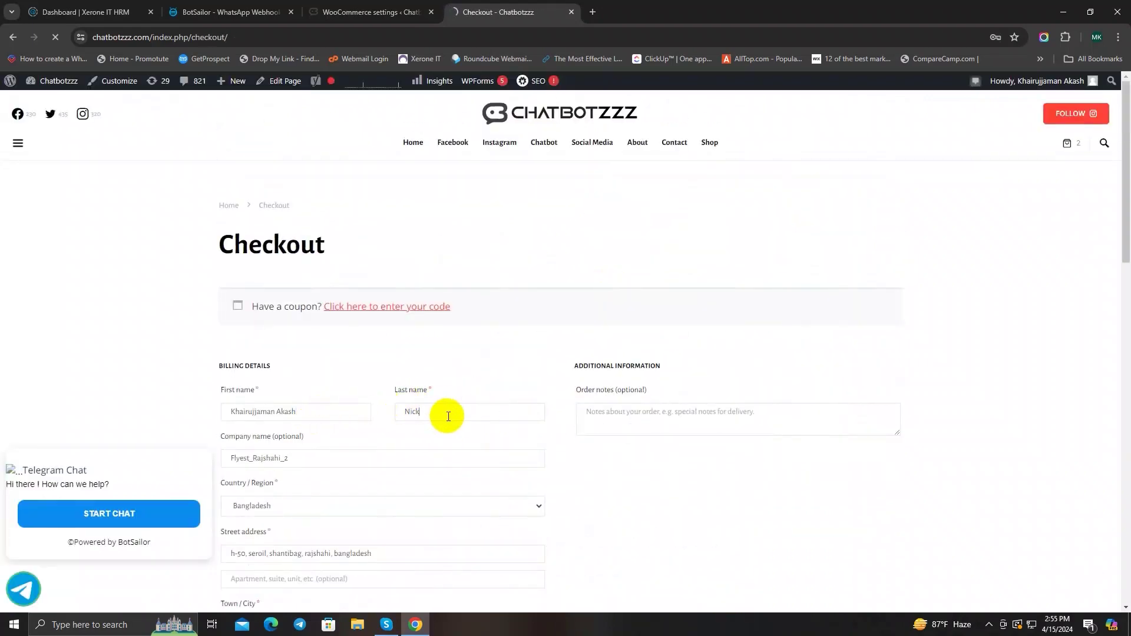
{"action": "scroll", "coordinate": [471, 345], "scroll_direction": "down", "scroll_amount": 3}
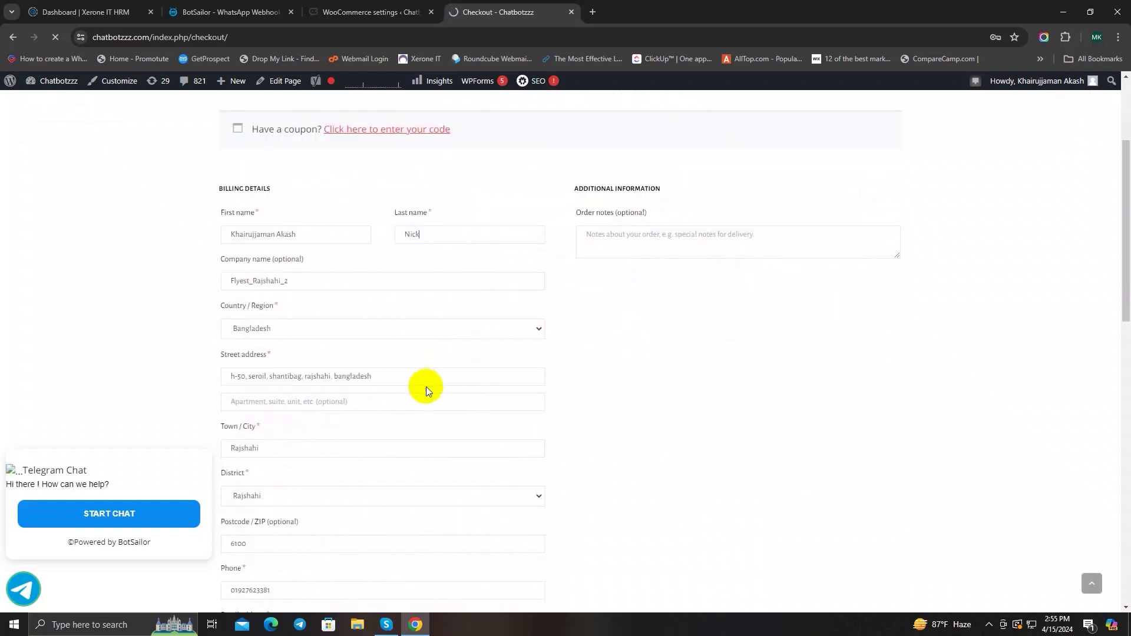
{"action": "scroll", "coordinate": [426, 386], "scroll_direction": "down", "scroll_amount": 3}
{"action": "left_click_drag", "start_coordinate": [267, 415], "coordinate": [217, 412]}
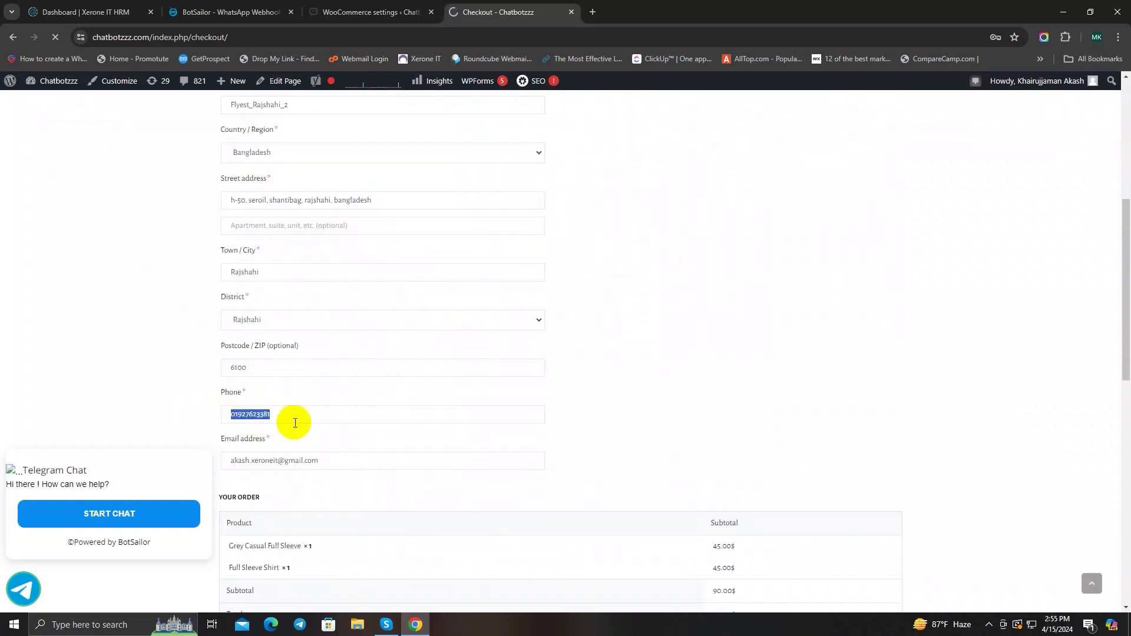
{"action": "scroll", "coordinate": [312, 421], "scroll_direction": "down", "scroll_amount": 5}
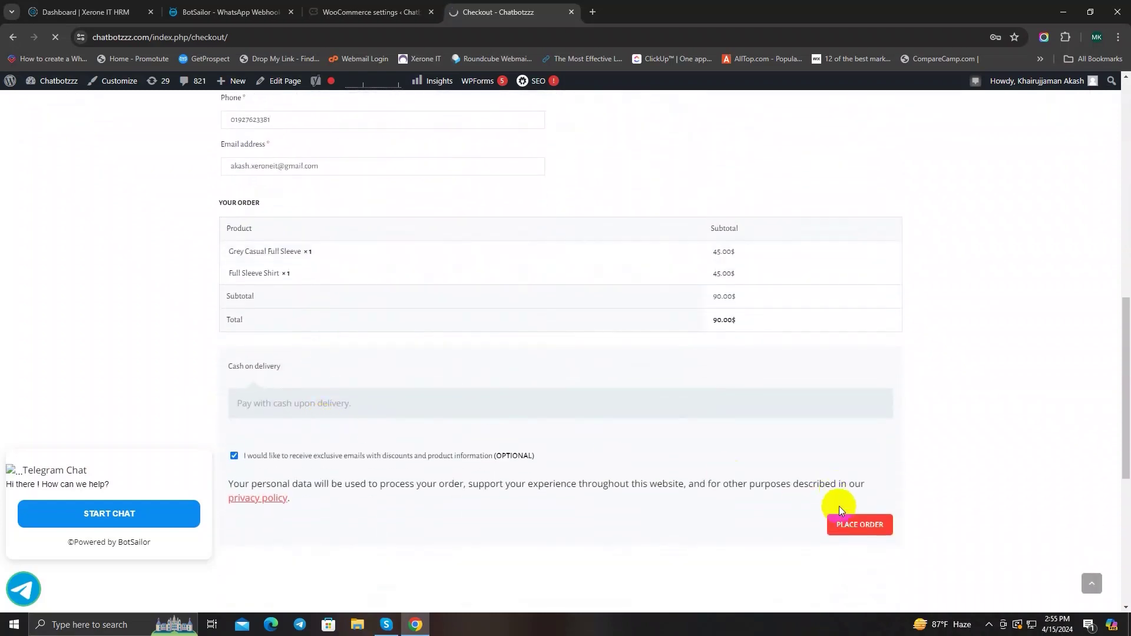
{"action": "left_click", "coordinate": [848, 528]}
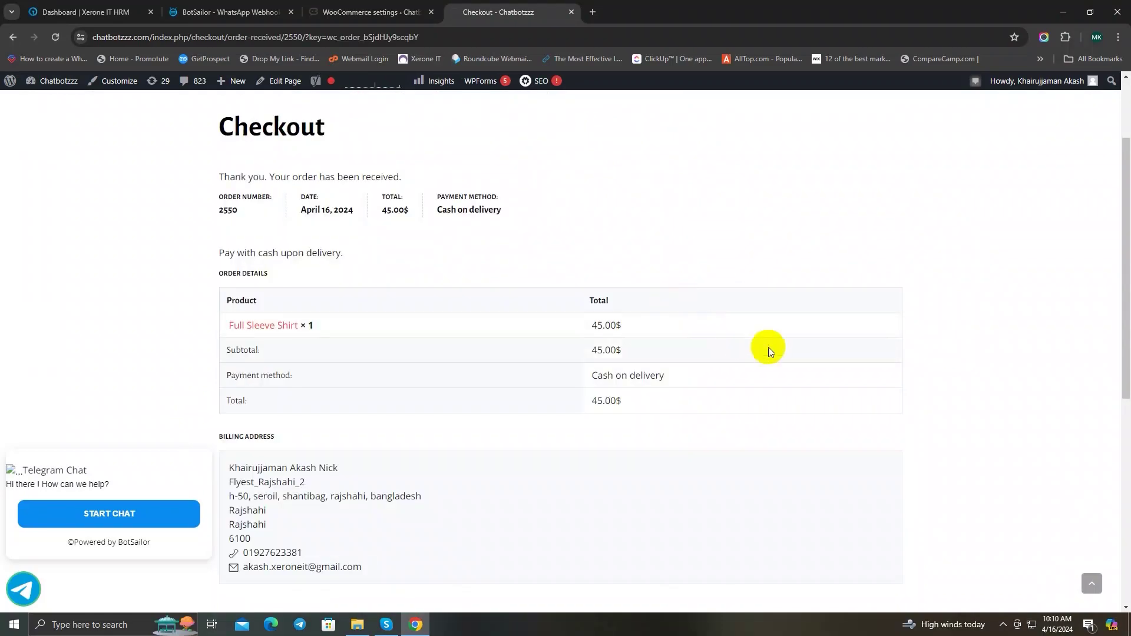
Step: Find the new order payload, with total 45.00, in BotSailor's Order Update Flow raw data
{"action": "left_click", "coordinate": [236, 13]}
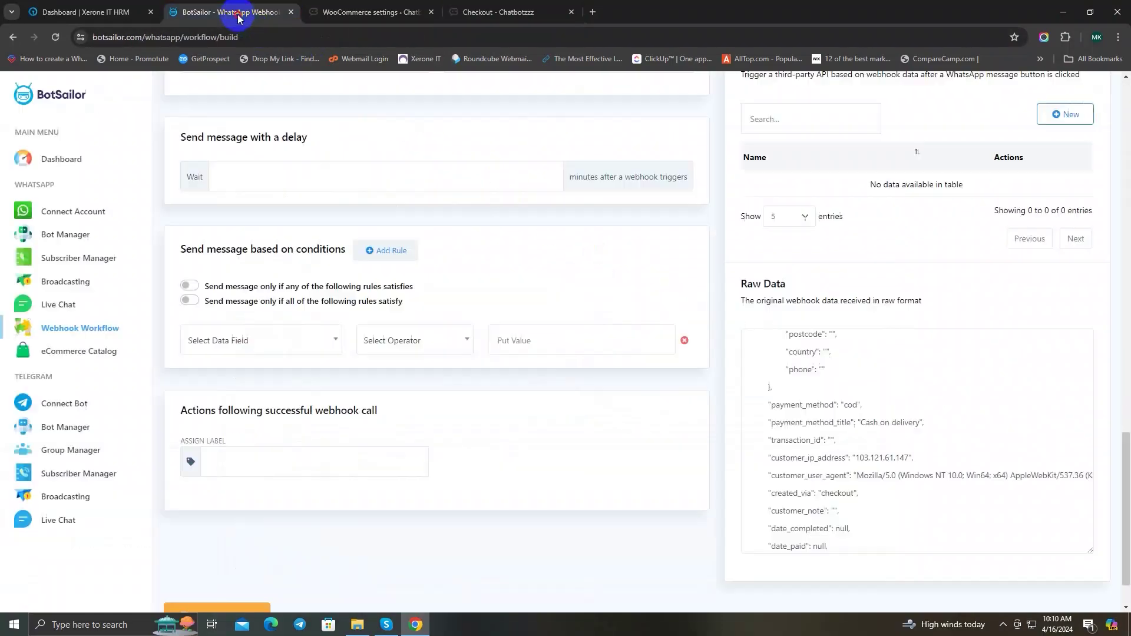
{"action": "scroll", "coordinate": [461, 228], "scroll_direction": "up", "scroll_amount": 8}
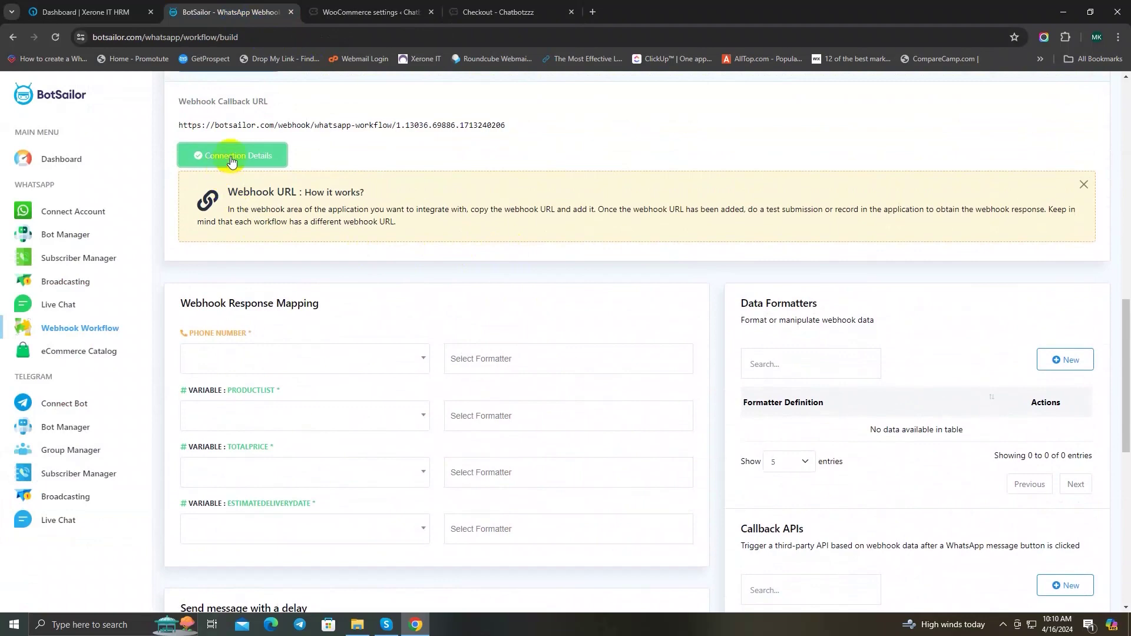
{"action": "scroll", "coordinate": [321, 227], "scroll_direction": "up", "scroll_amount": 1}
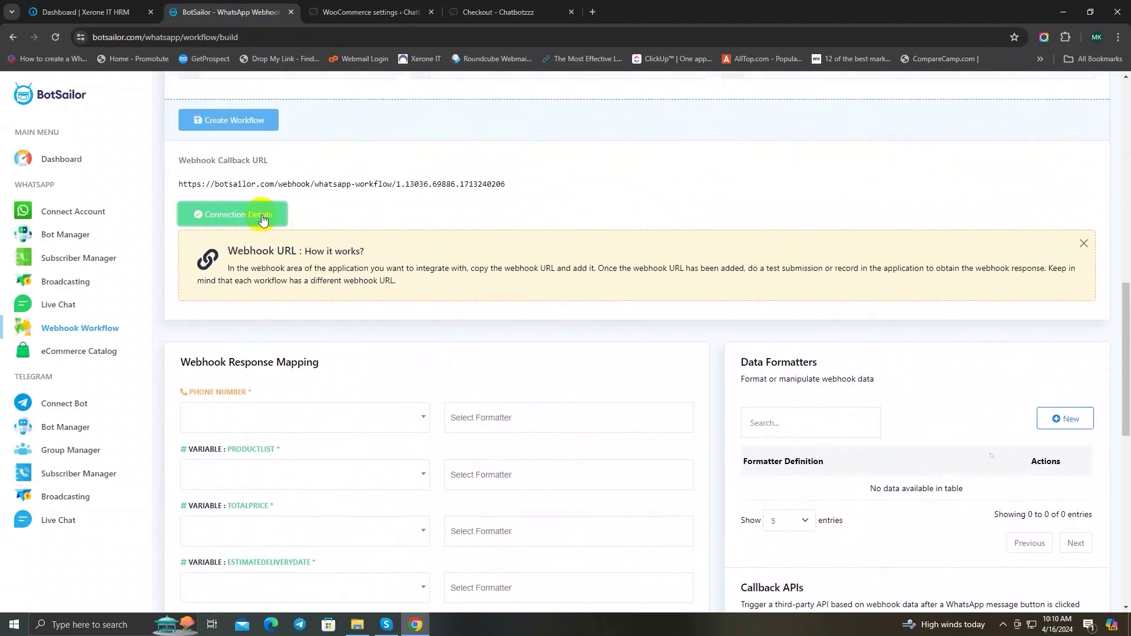
{"action": "scroll", "coordinate": [436, 226], "scroll_direction": "down", "scroll_amount": 9}
{"action": "scroll", "coordinate": [977, 383], "scroll_direction": "down", "scroll_amount": 5}
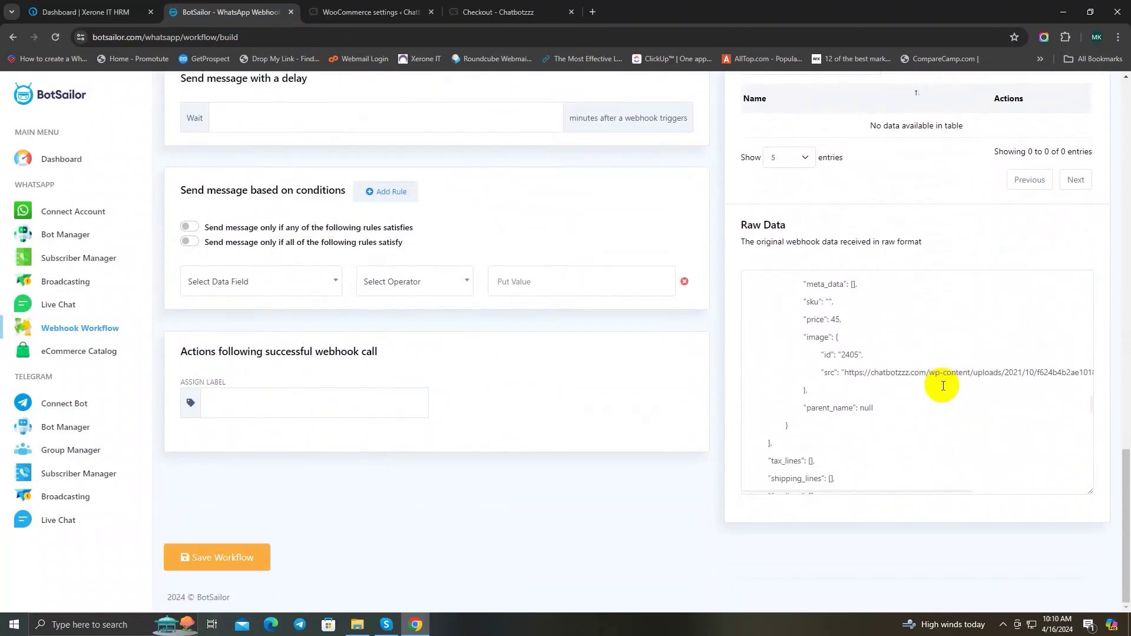
{"action": "scroll", "coordinate": [939, 386], "scroll_direction": "up", "scroll_amount": 10}
{"action": "scroll", "coordinate": [970, 370], "scroll_direction": "down", "scroll_amount": 3}
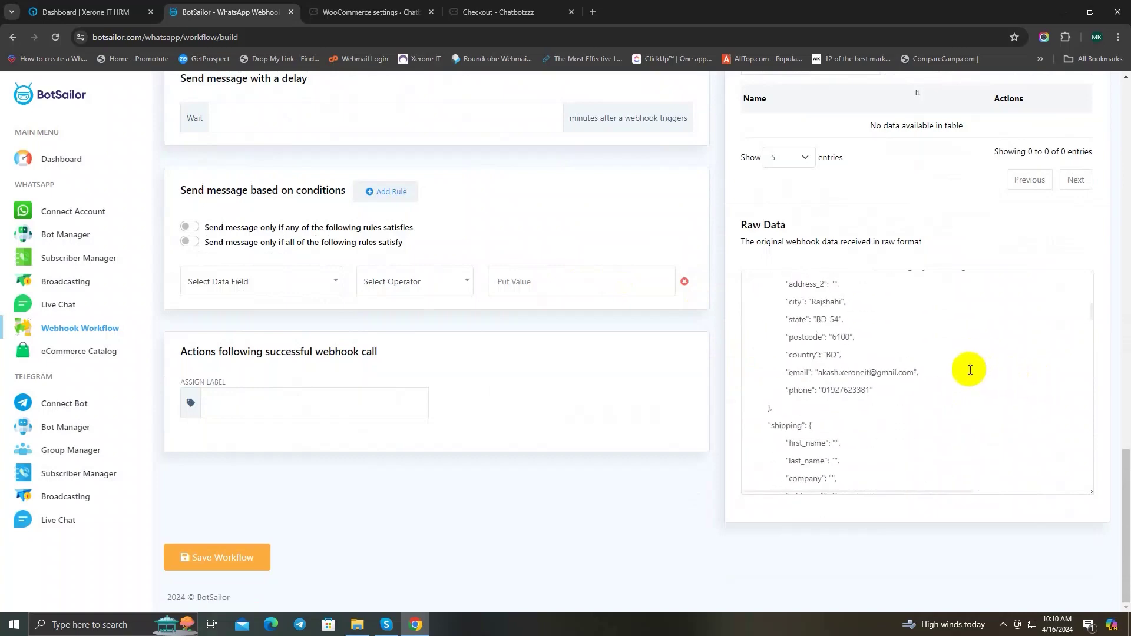
{"action": "scroll", "coordinate": [373, 295], "scroll_direction": "up", "scroll_amount": 9}
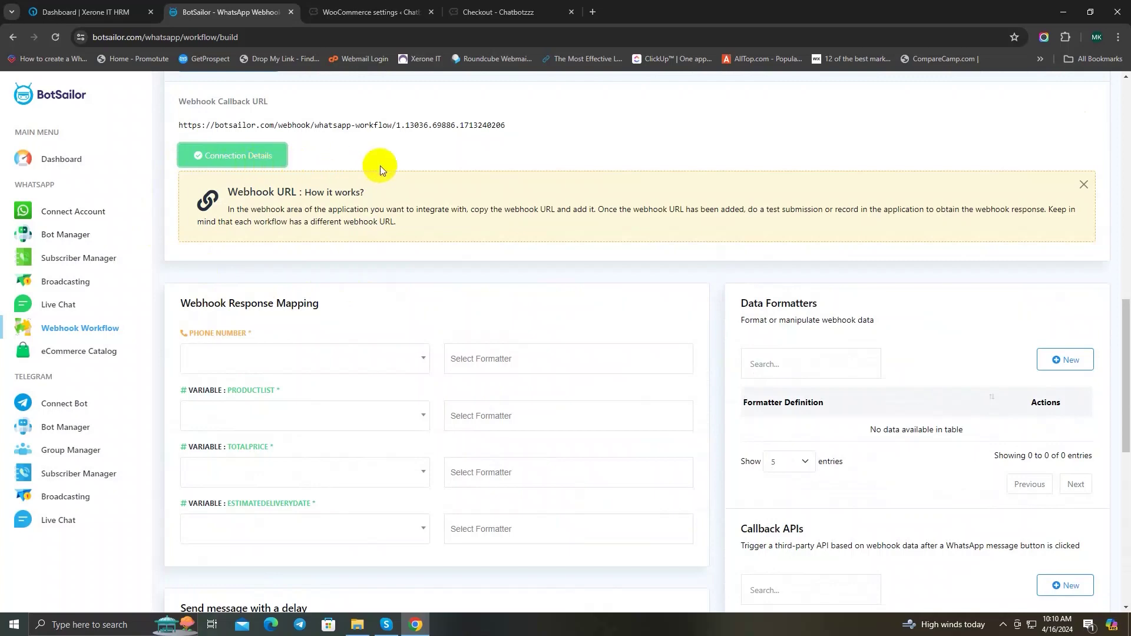
{"action": "scroll", "coordinate": [380, 166], "scroll_direction": "down", "scroll_amount": 8}
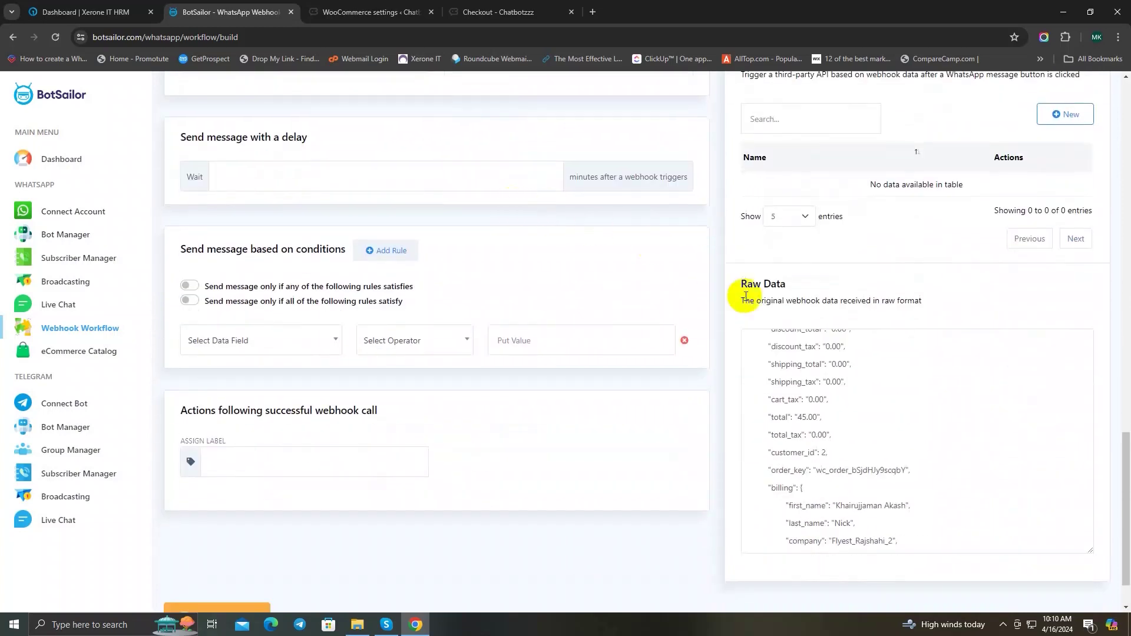
{"action": "scroll", "coordinate": [808, 404], "scroll_direction": "up", "scroll_amount": 2}
{"action": "scroll", "coordinate": [853, 424], "scroll_direction": "down", "scroll_amount": 4}
{"action": "scroll", "coordinate": [883, 428], "scroll_direction": "up", "scroll_amount": 3}
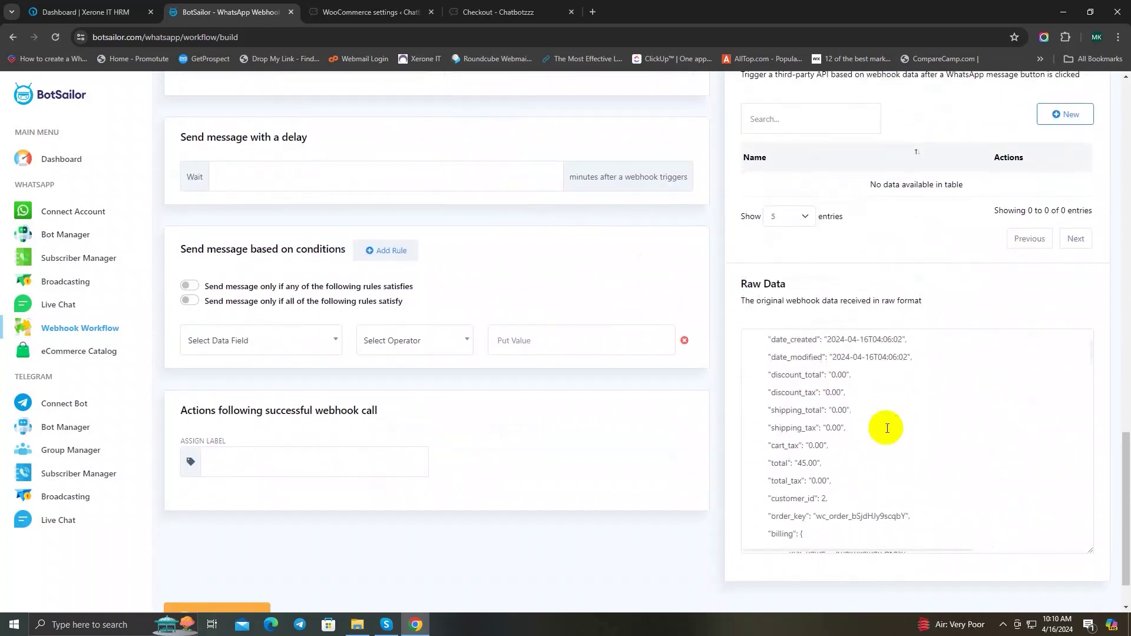
{"action": "scroll", "coordinate": [887, 428], "scroll_direction": "up", "scroll_amount": 2}
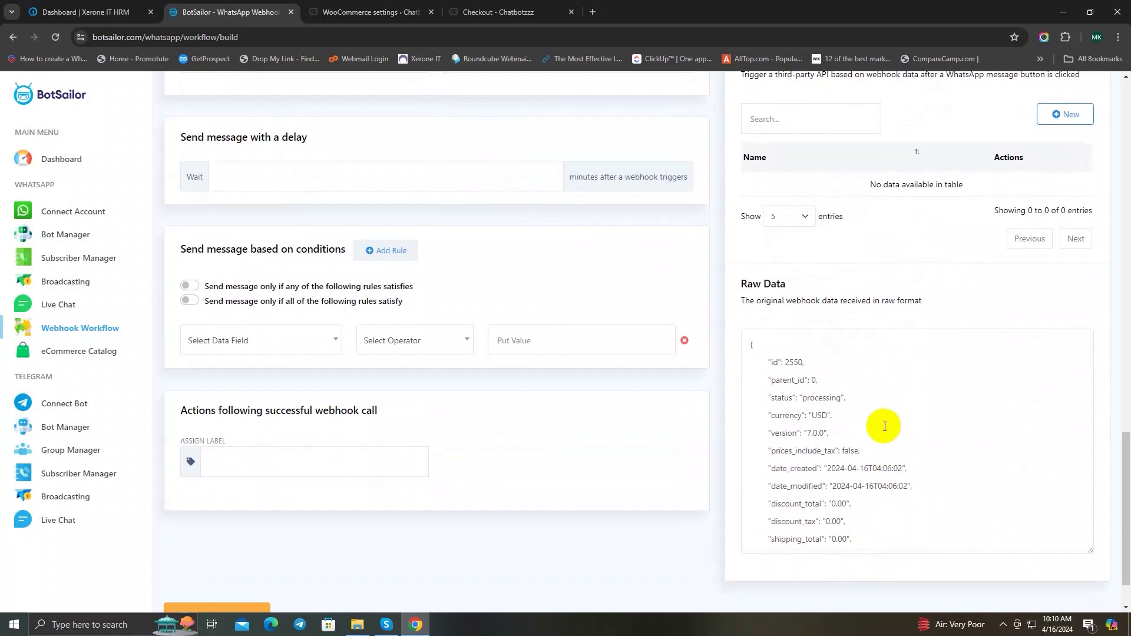
{"action": "scroll", "coordinate": [701, 396], "scroll_direction": "down", "scroll_amount": 1}
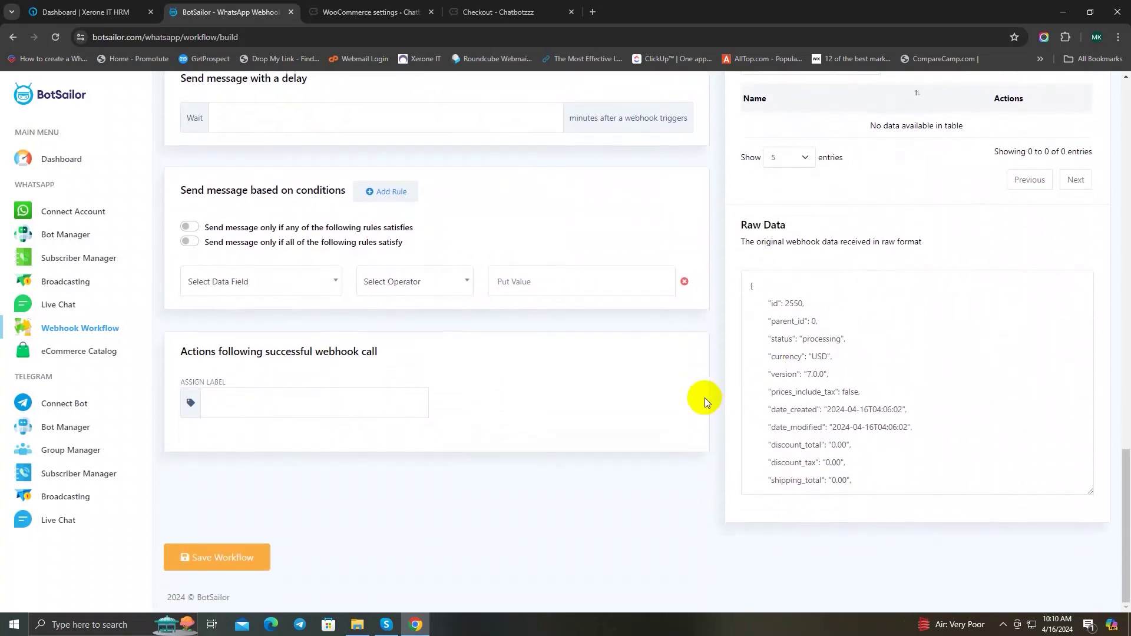
{"action": "scroll", "coordinate": [912, 372], "scroll_direction": "down", "scroll_amount": 5}
{"action": "scroll", "coordinate": [395, 335], "scroll_direction": "up", "scroll_amount": 7}
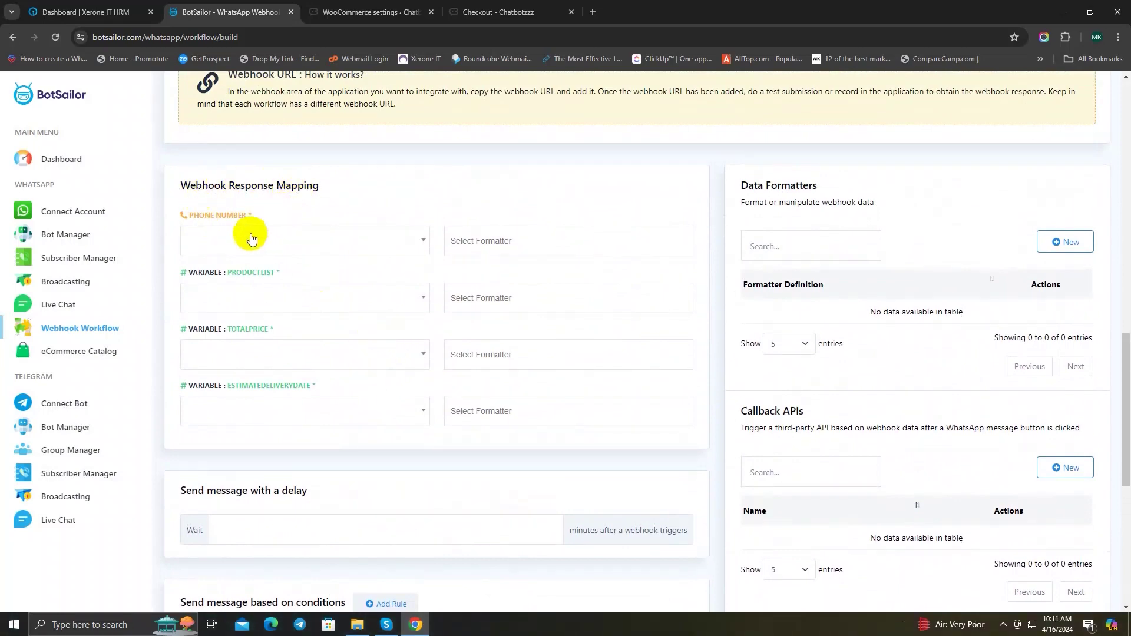
{"action": "scroll", "coordinate": [613, 234], "scroll_direction": "down", "scroll_amount": 5}
{"action": "scroll", "coordinate": [878, 341], "scroll_direction": "up", "scroll_amount": 3}
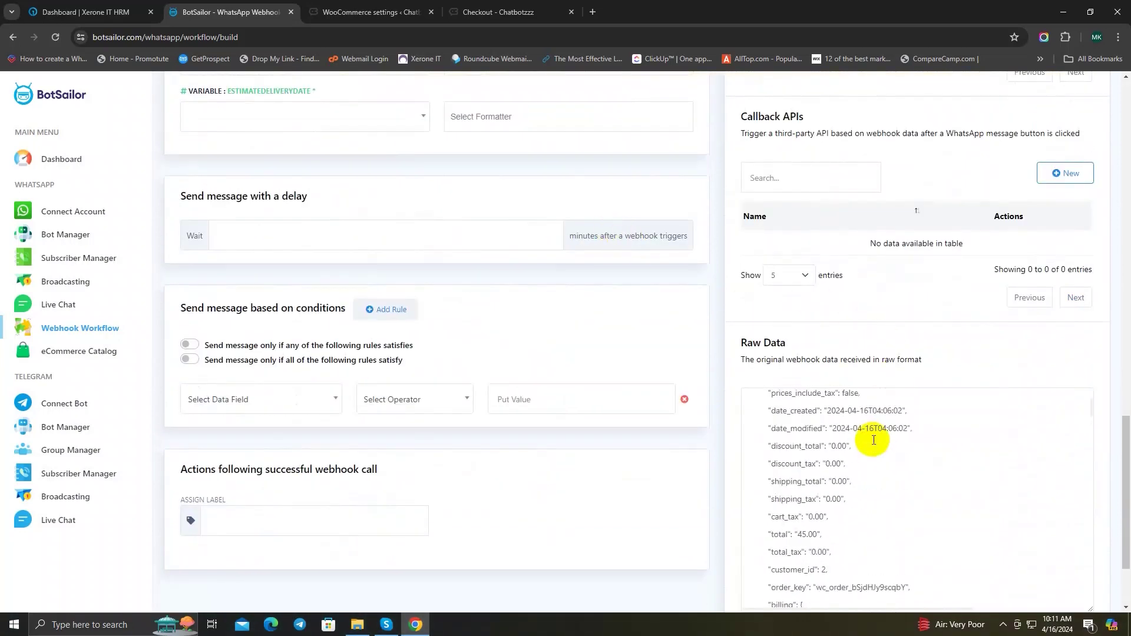
{"action": "scroll", "coordinate": [866, 434], "scroll_direction": "down", "scroll_amount": 3}
{"action": "scroll", "coordinate": [933, 429], "scroll_direction": "down", "scroll_amount": 3}
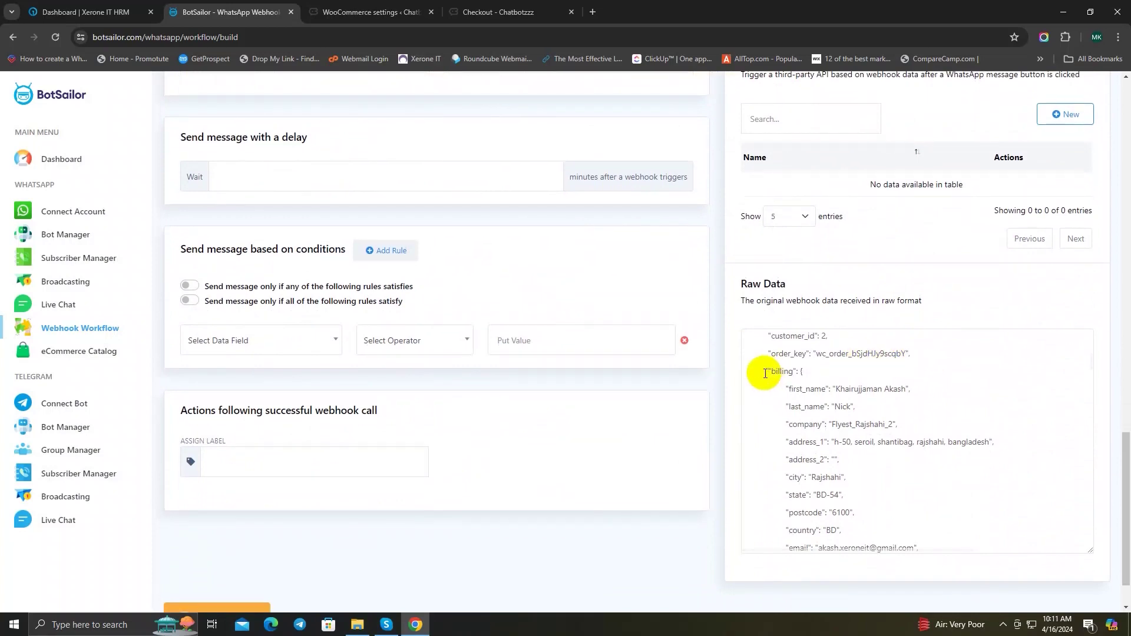
Step: Locate the billing key and its phone entry in the raw data
{"action": "left_click_drag", "start_coordinate": [767, 371], "coordinate": [796, 372]}
{"action": "left_click", "coordinate": [853, 389]}
{"action": "scroll", "coordinate": [853, 388], "scroll_direction": "down", "scroll_amount": 2}
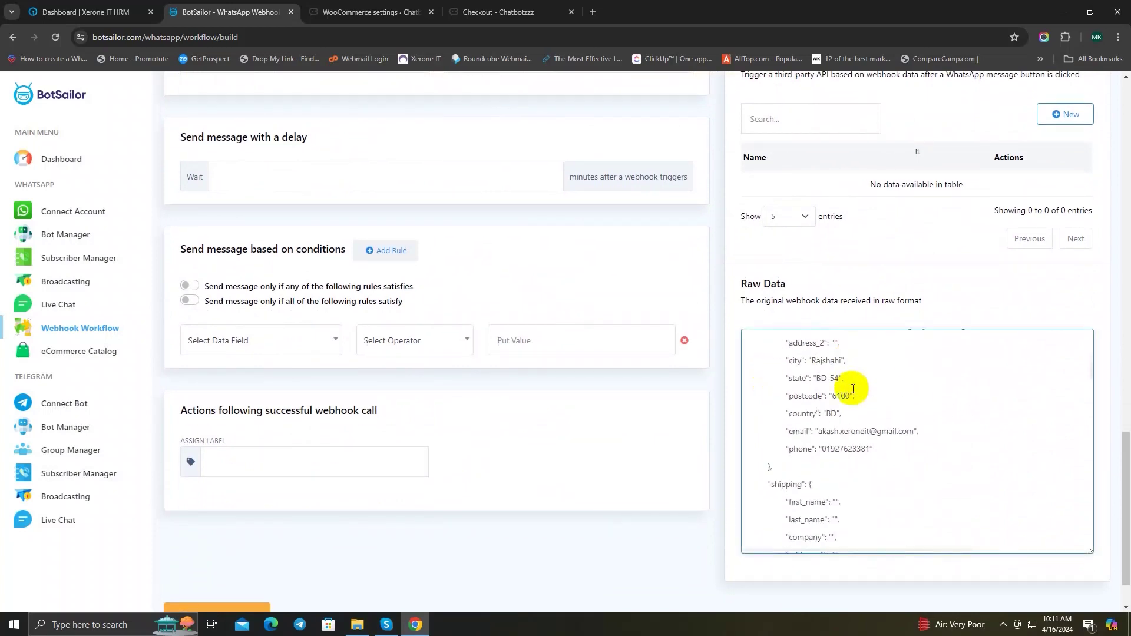
{"action": "scroll", "coordinate": [853, 389], "scroll_direction": "up", "scroll_amount": 4}
{"action": "left_click_drag", "start_coordinate": [767, 429], "coordinate": [798, 430]}
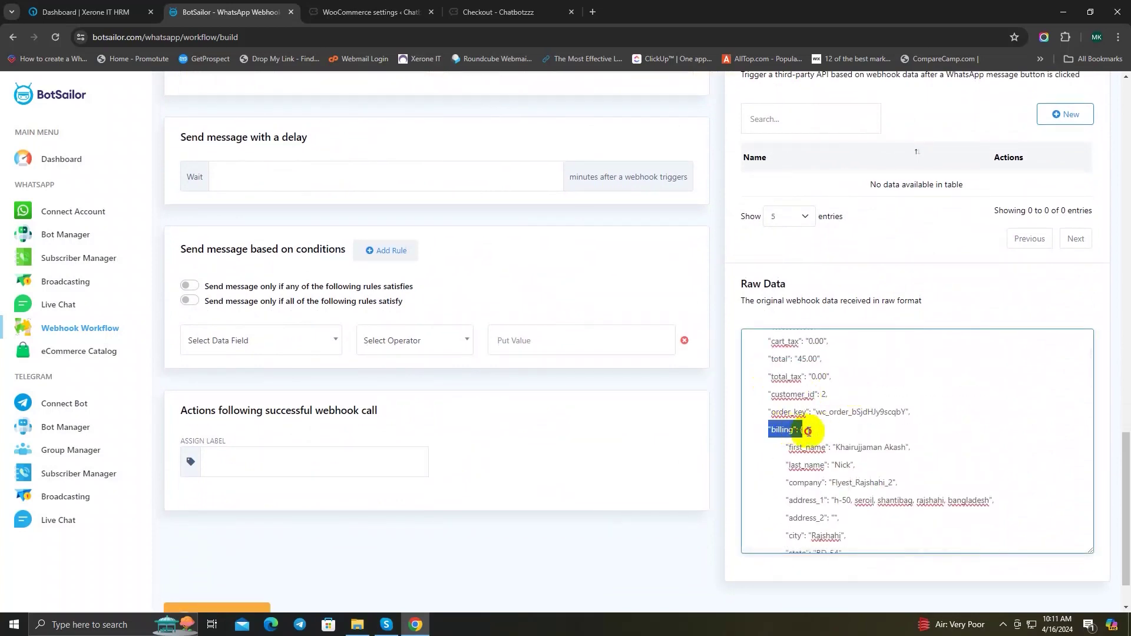
{"action": "scroll", "coordinate": [888, 430], "scroll_direction": "down", "scroll_amount": 2}
{"action": "left_click_drag", "start_coordinate": [785, 505], "coordinate": [881, 518]}
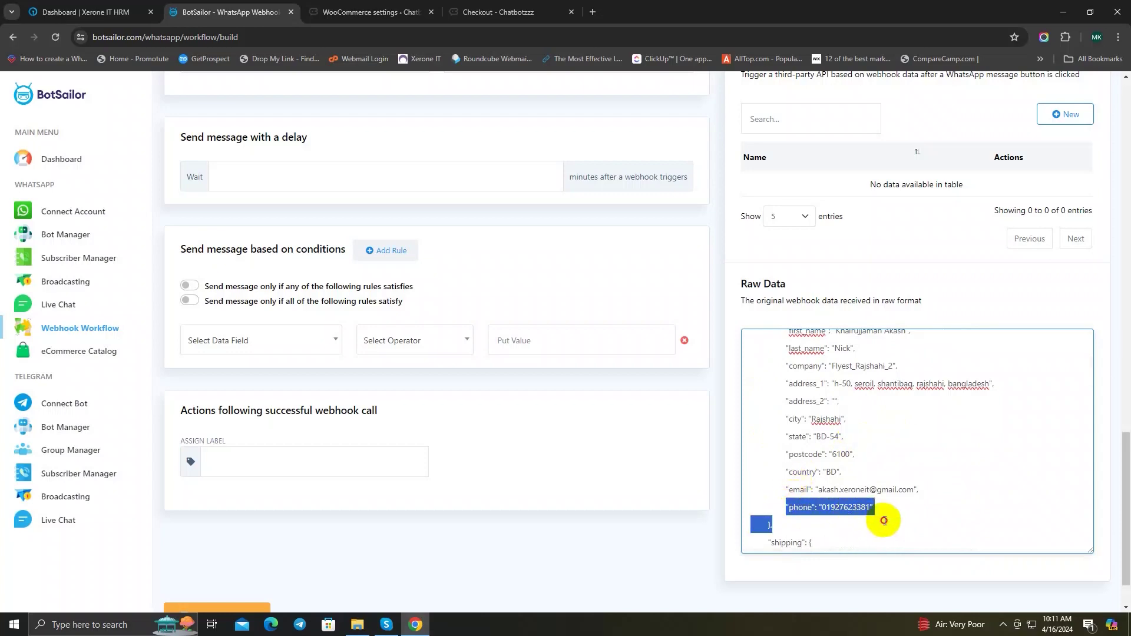
{"action": "left_click", "coordinate": [898, 508]}
{"action": "scroll", "coordinate": [522, 416], "scroll_direction": "up", "scroll_amount": 6}
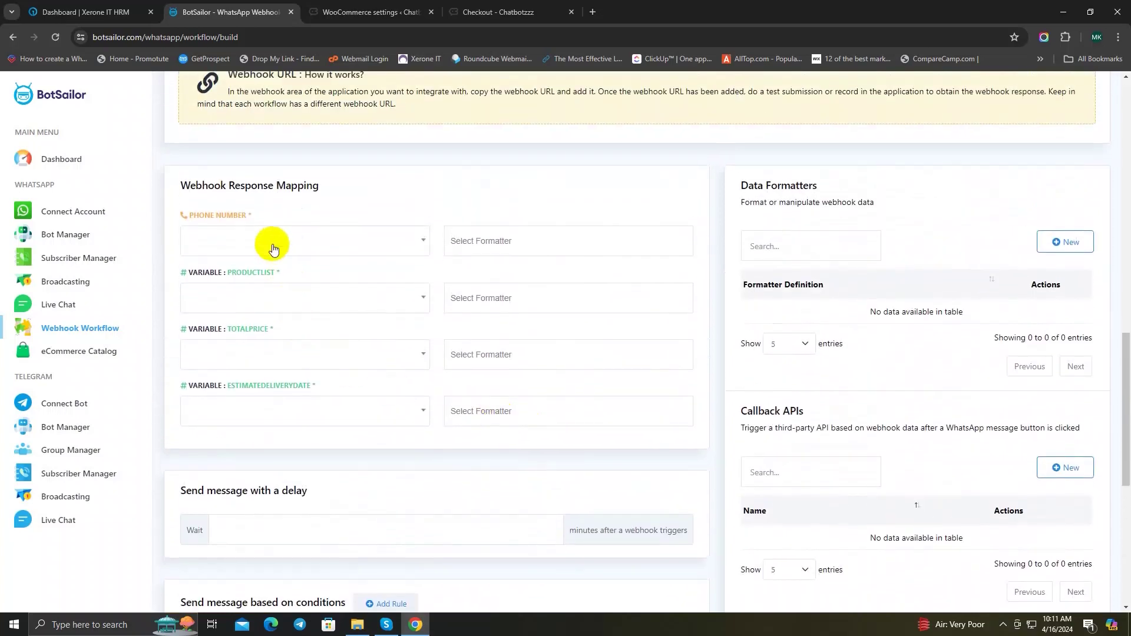
Step: Map Phone Number to billing>phone by searching 'phone' in the response mapping
{"action": "left_click", "coordinate": [267, 241]}
{"action": "type", "text": "phone"}
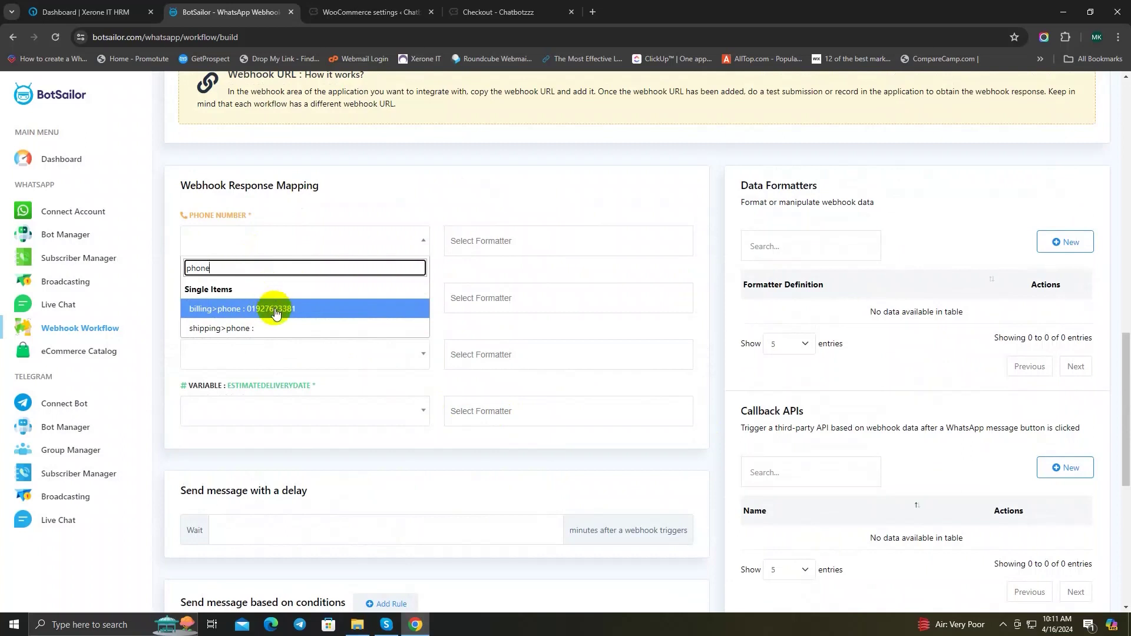
{"action": "left_click", "coordinate": [275, 313]}
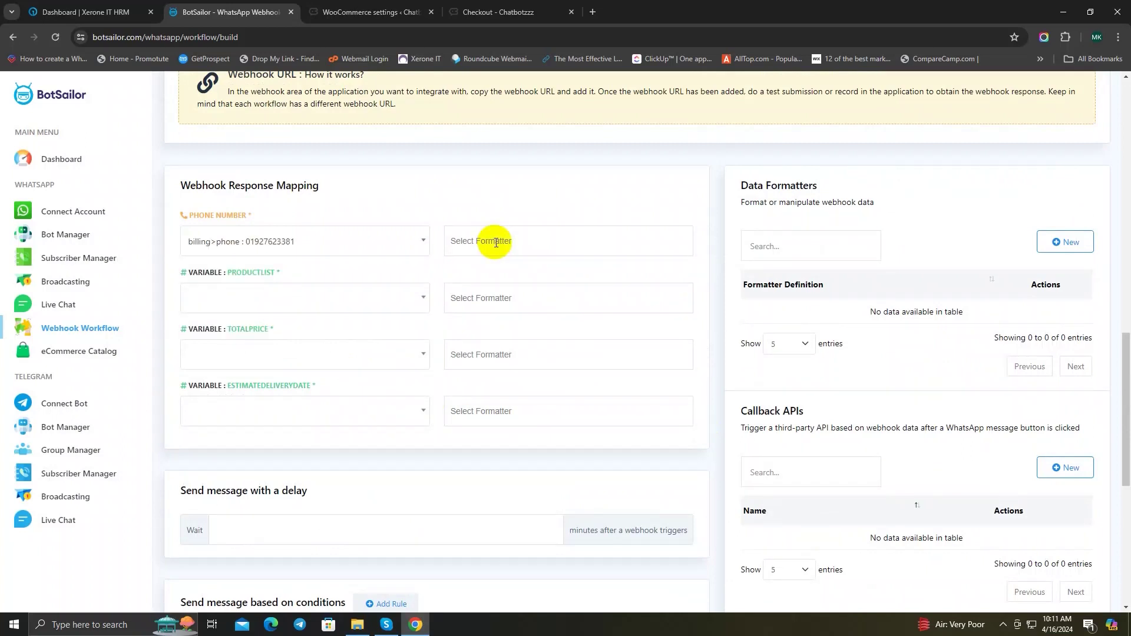
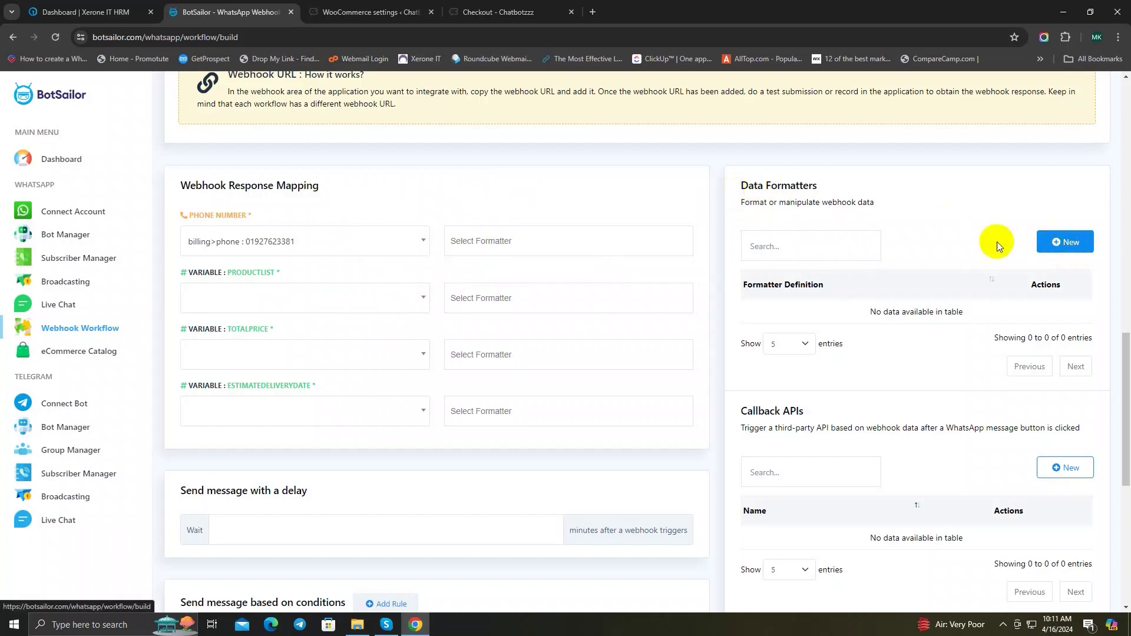
Step: Create and save a 'phone formatter' data formatter using Trim Left to strip '+'
{"action": "left_click", "coordinate": [1064, 246]}
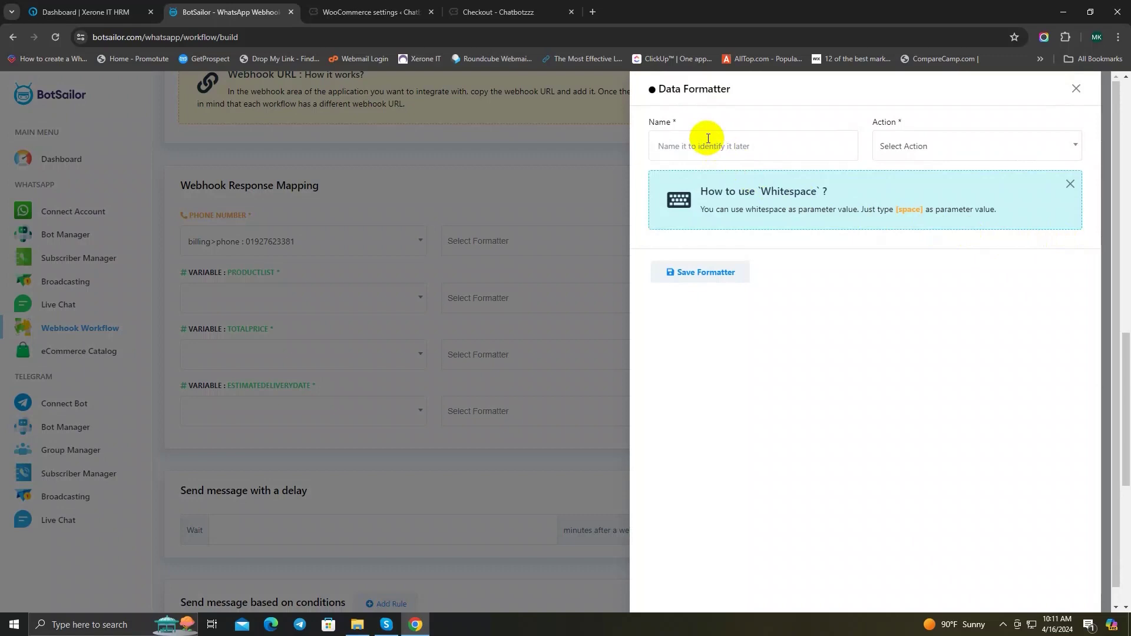
{"action": "left_click", "coordinate": [697, 141]}
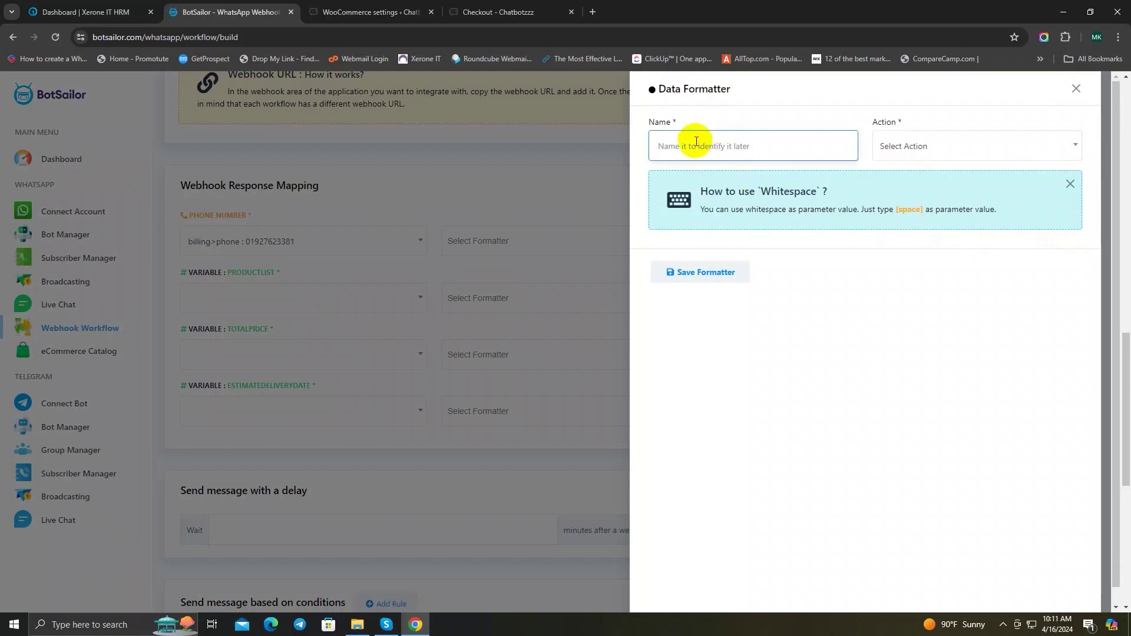
{"action": "type", "text": "phone forma"}
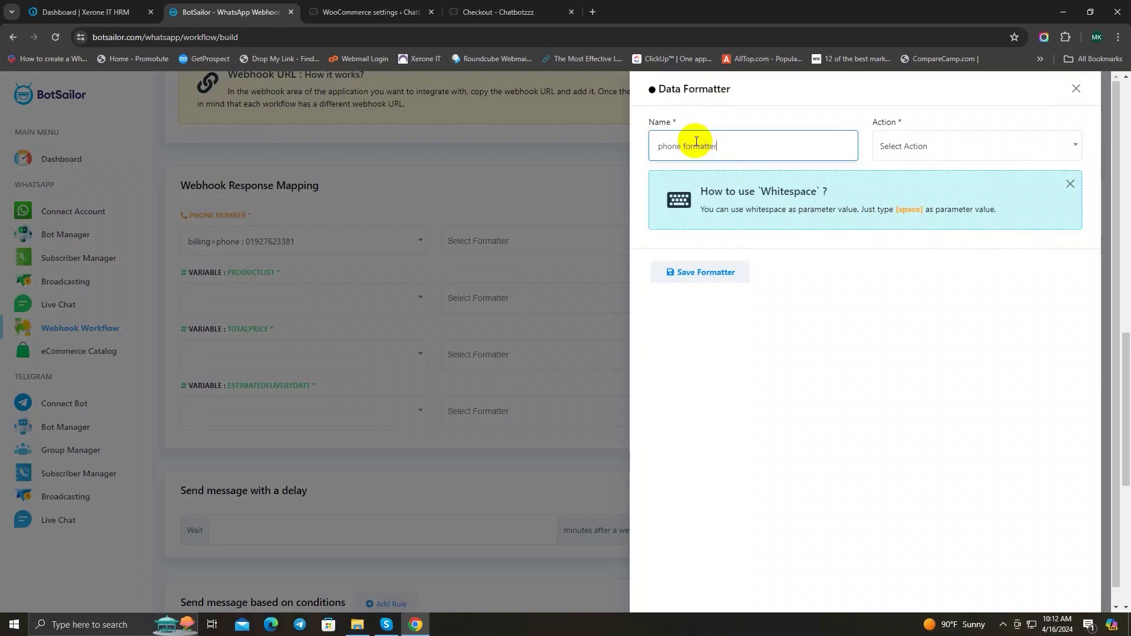
{"action": "type", "text": "tter"}
{"action": "left_click", "coordinate": [925, 146]}
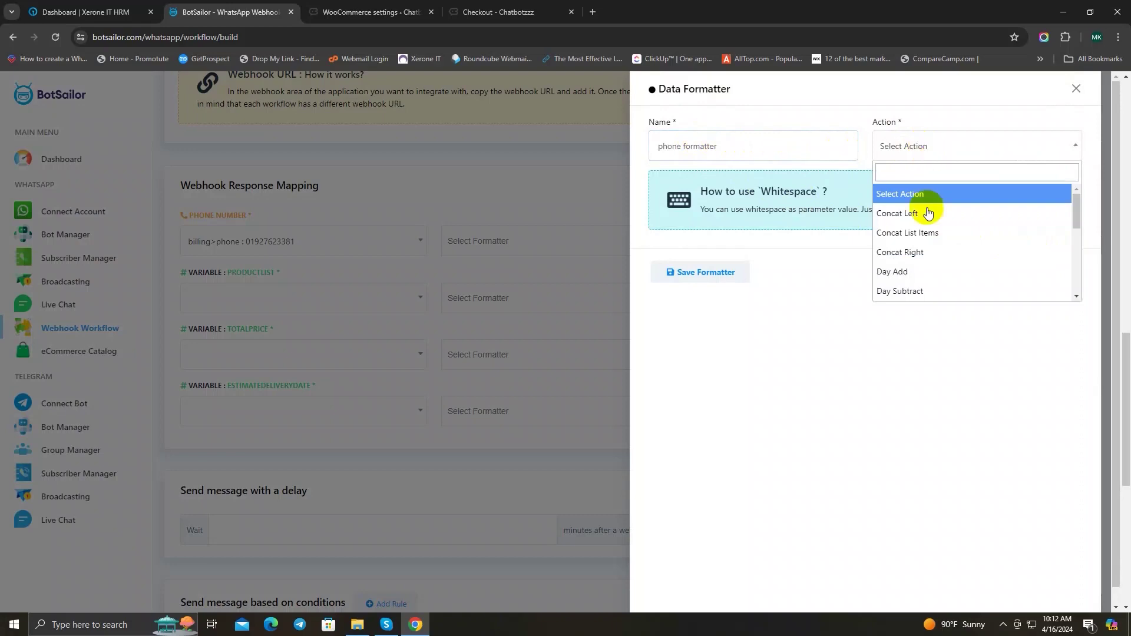
{"action": "scroll", "coordinate": [956, 245], "scroll_direction": "down", "scroll_amount": 5}
{"action": "scroll", "coordinate": [948, 259], "scroll_direction": "down", "scroll_amount": 1}
{"action": "left_click", "coordinate": [932, 274]}
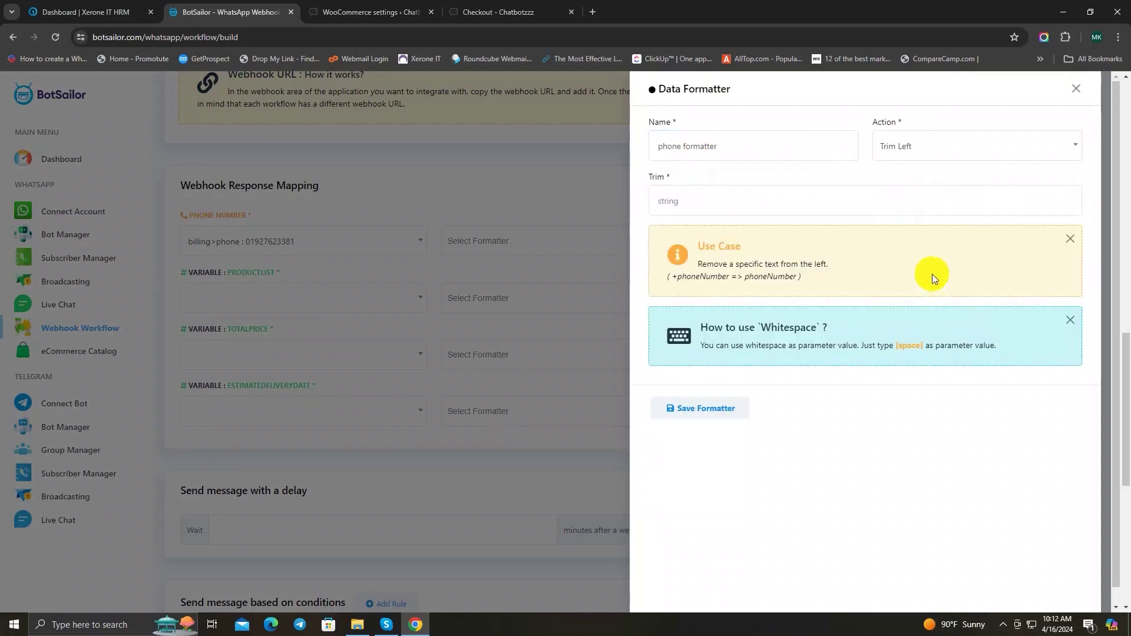
{"action": "left_click", "coordinate": [668, 200]}
{"action": "type", "text": "+"}
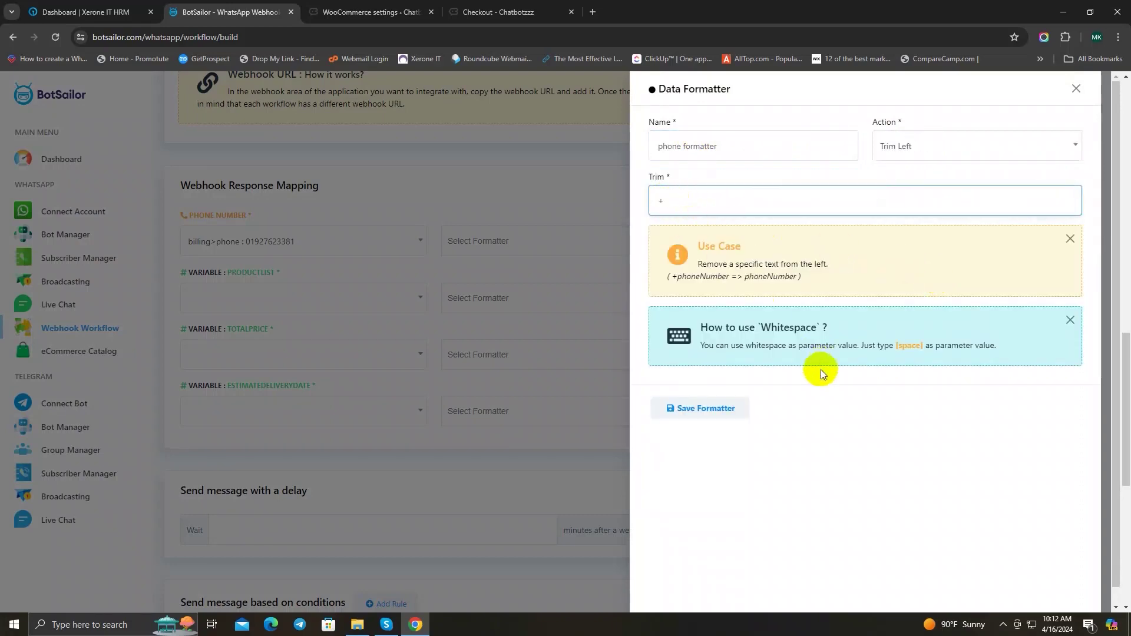
{"action": "left_click", "coordinate": [704, 413]}
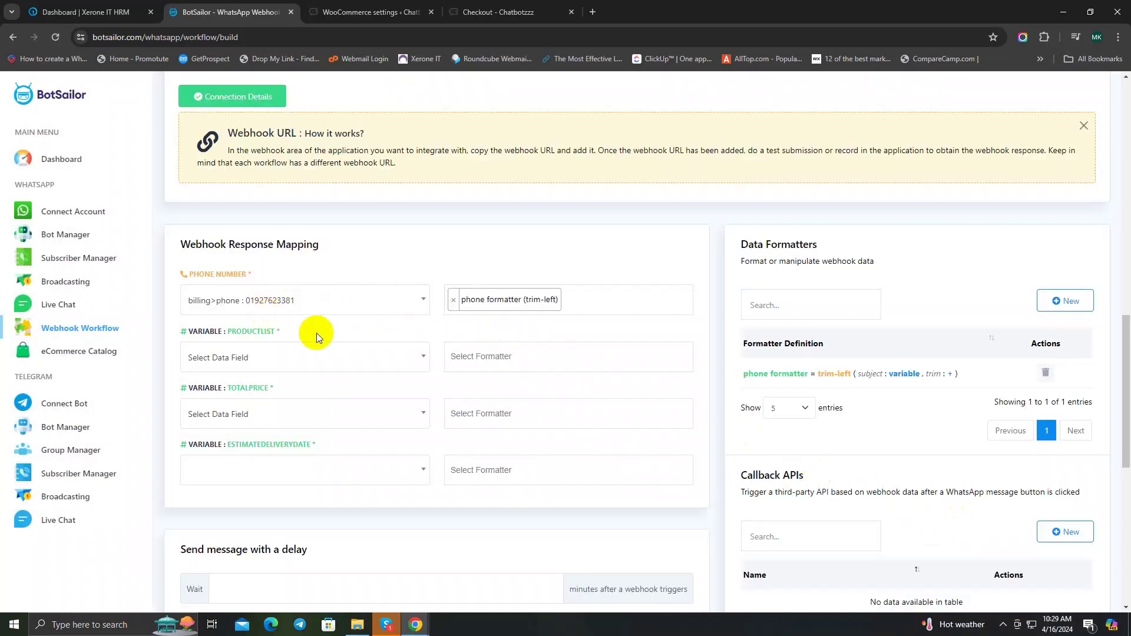
{"action": "scroll", "coordinate": [957, 355], "scroll_direction": "down", "scroll_amount": 7}
{"action": "scroll", "coordinate": [966, 434], "scroll_direction": "down", "scroll_amount": 5}
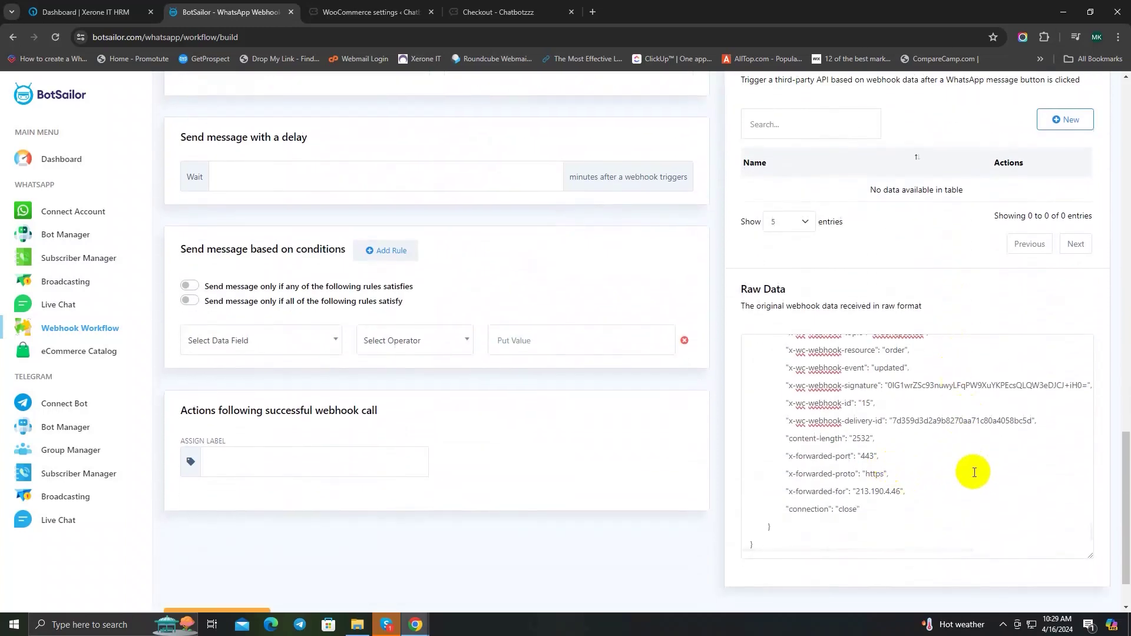
{"action": "scroll", "coordinate": [975, 473], "scroll_direction": "up", "scroll_amount": 10}
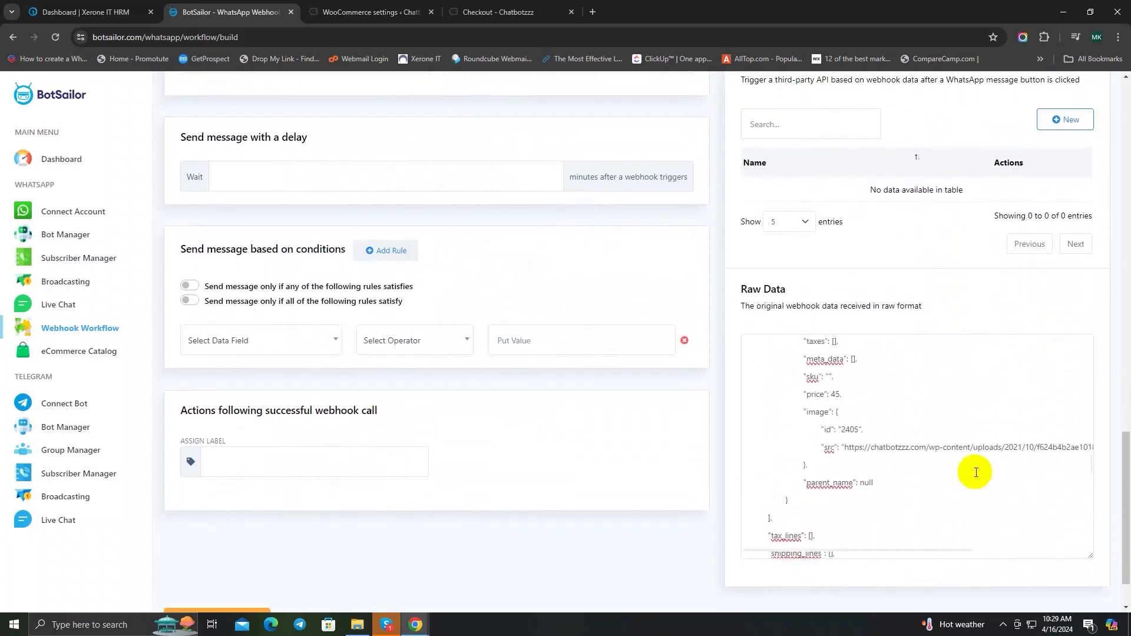
{"action": "scroll", "coordinate": [975, 472], "scroll_direction": "up", "scroll_amount": 3}
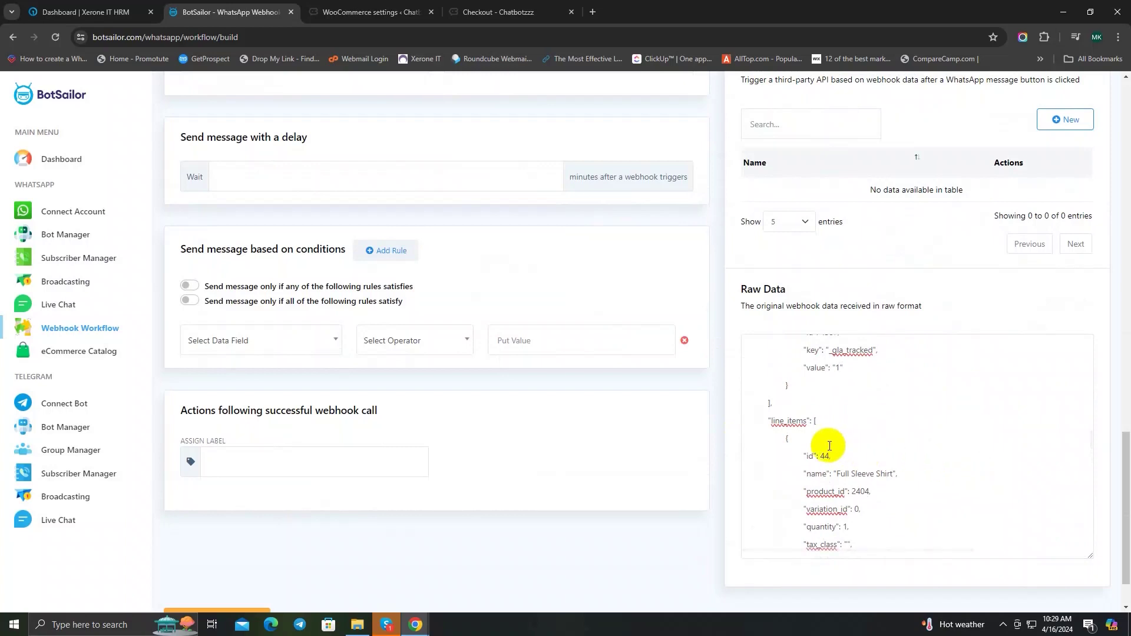
{"action": "double_click", "coordinate": [775, 425]}
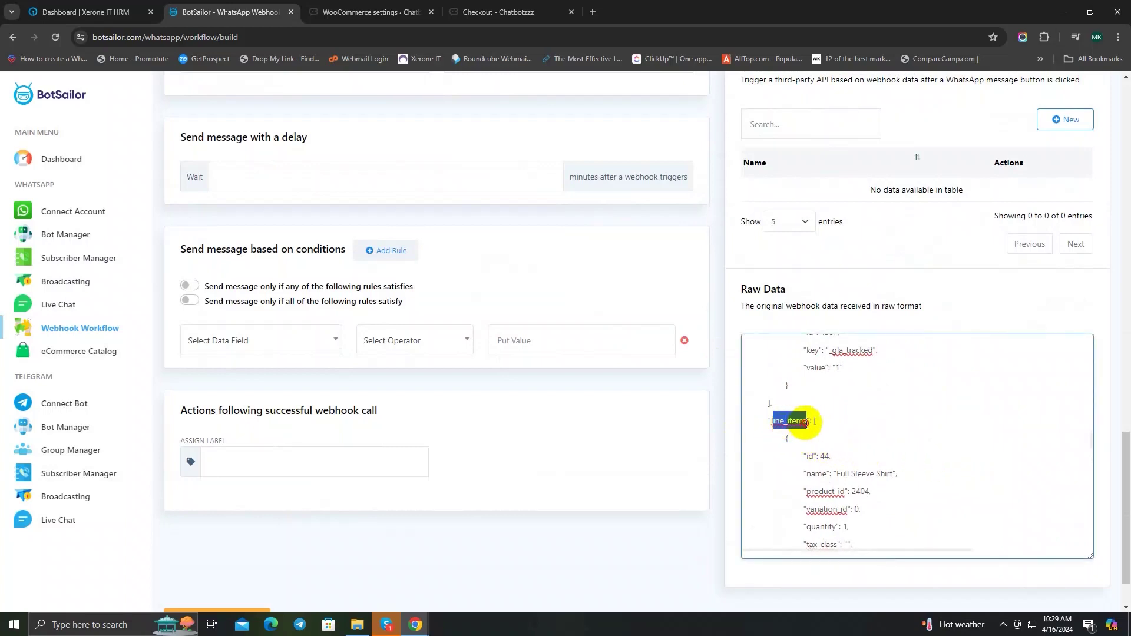
{"action": "left_click", "coordinate": [850, 425]}
{"action": "scroll", "coordinate": [850, 424], "scroll_direction": "down", "scroll_amount": 5}
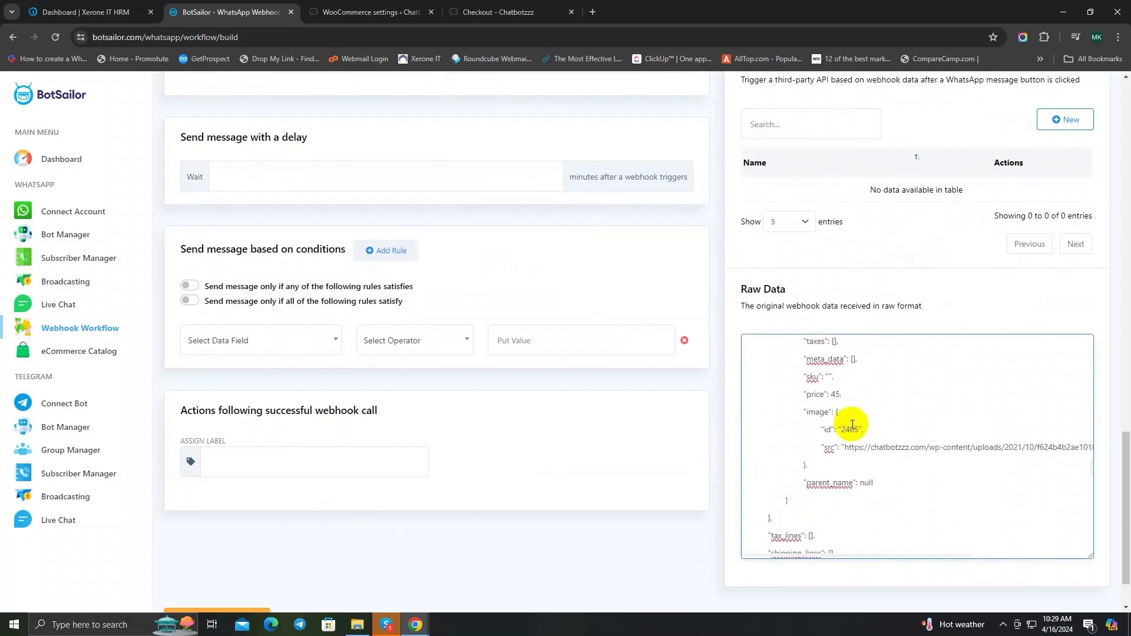
{"action": "scroll", "coordinate": [867, 479], "scroll_direction": "down", "scroll_amount": 1}
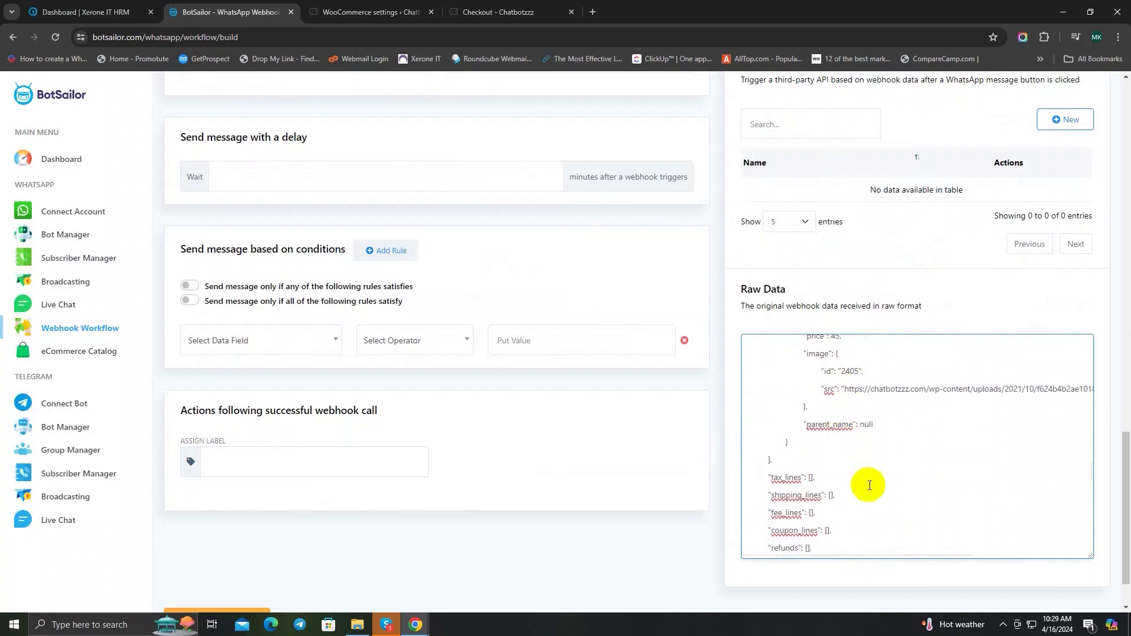
{"action": "scroll", "coordinate": [869, 486], "scroll_direction": "up", "scroll_amount": 6}
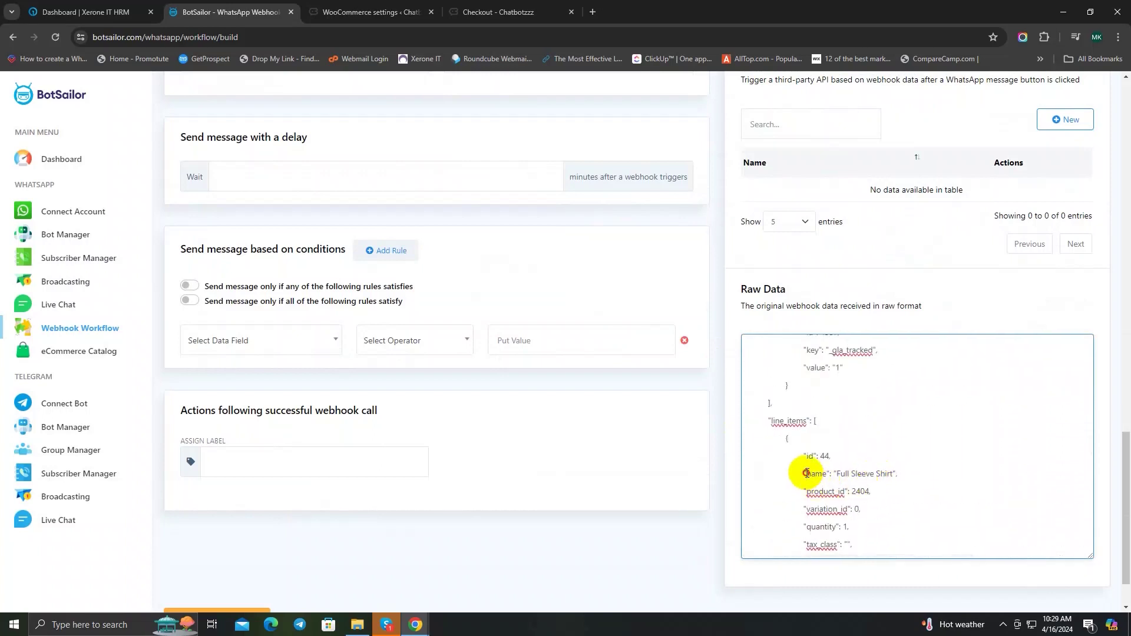
{"action": "left_click_drag", "start_coordinate": [807, 474], "coordinate": [900, 477]}
{"action": "left_click", "coordinate": [901, 478]}
{"action": "scroll", "coordinate": [535, 415], "scroll_direction": "up", "scroll_amount": 6}
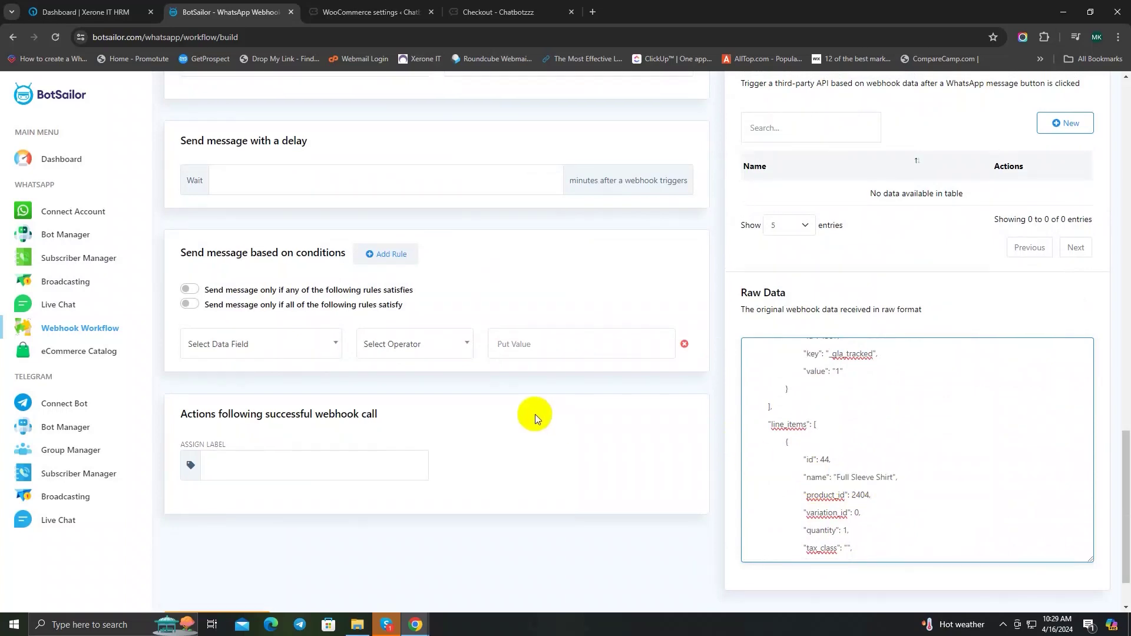
Step: Map PRODUCTLIST to the line_items list field found by searching 'line'
{"action": "scroll", "coordinate": [522, 411], "scroll_direction": "up", "scroll_amount": 2}
{"action": "left_click", "coordinate": [281, 416]}
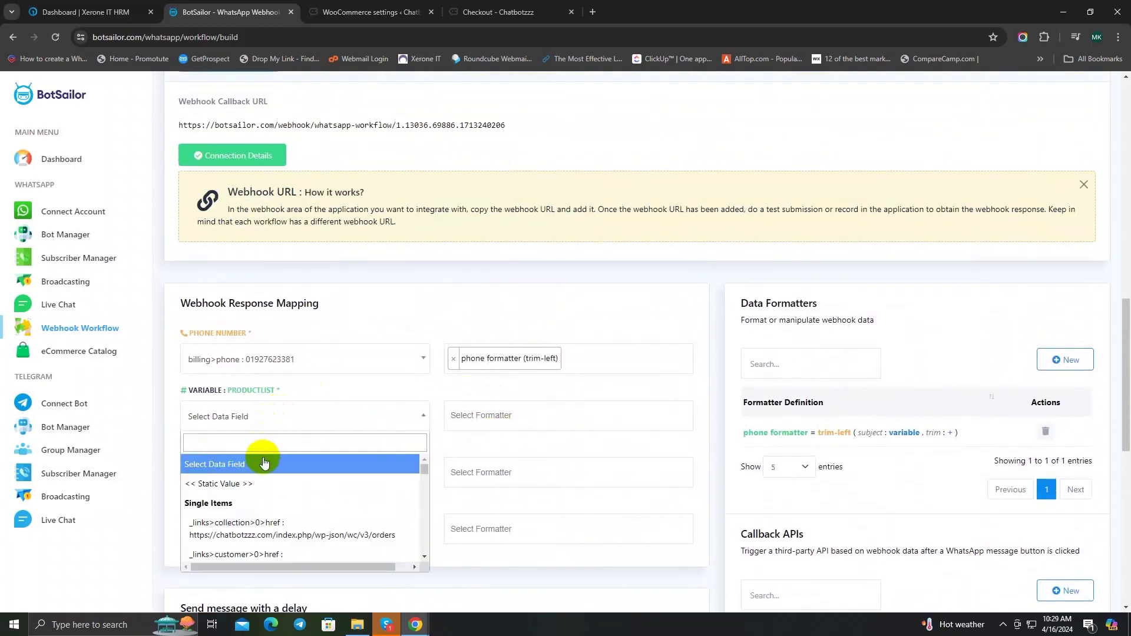
{"action": "type", "text": "line"}
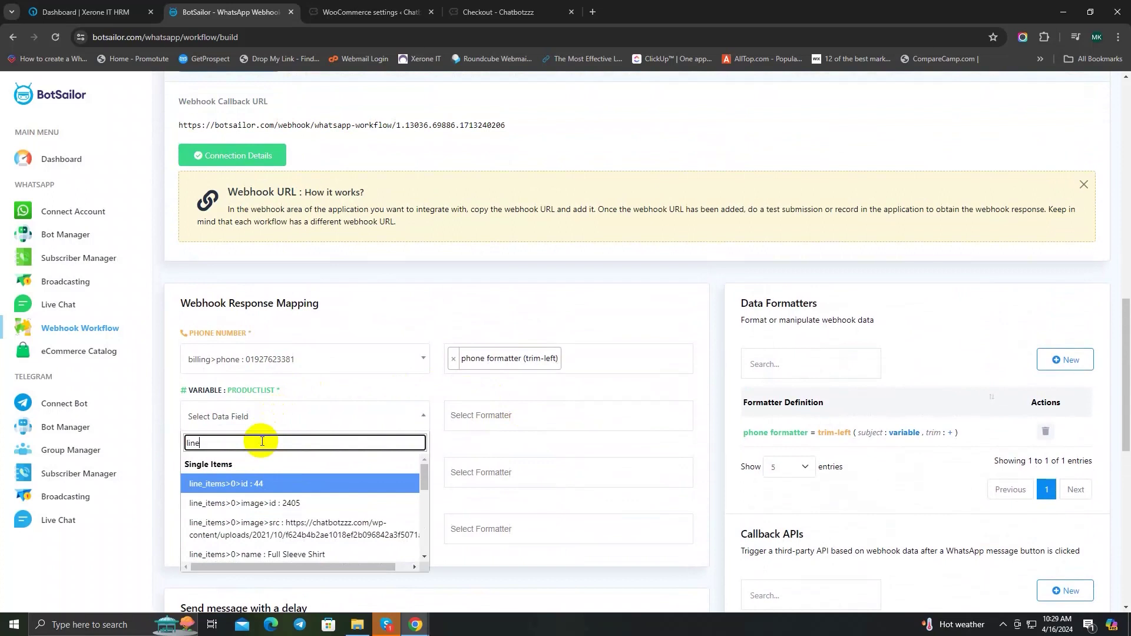
{"action": "scroll", "coordinate": [328, 485], "scroll_direction": "down", "scroll_amount": 5}
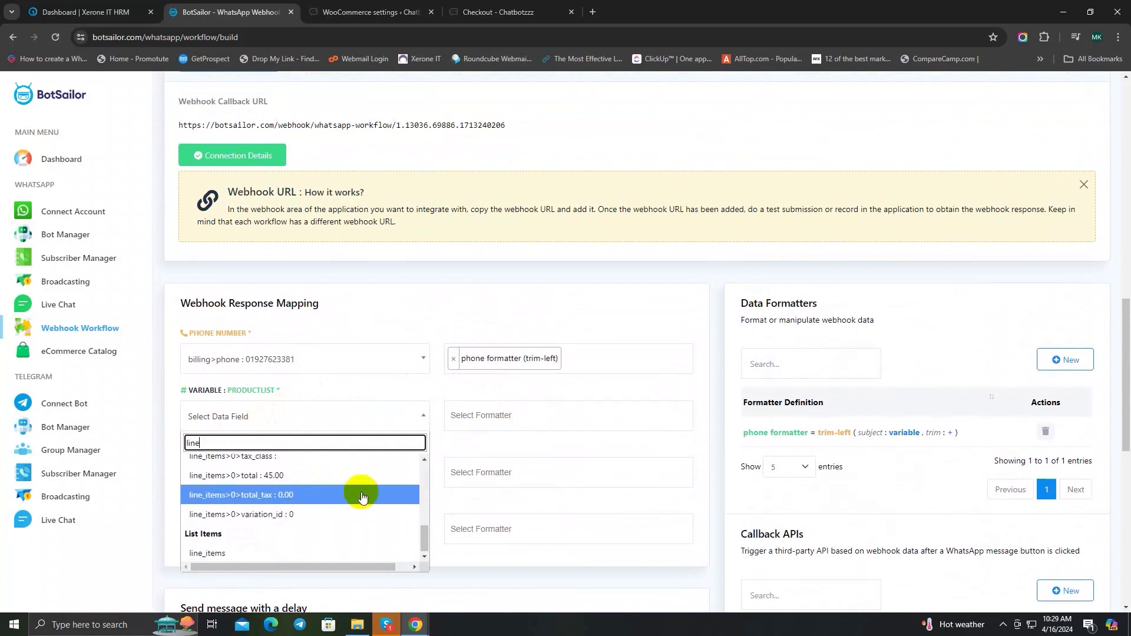
{"action": "left_click", "coordinate": [280, 554]}
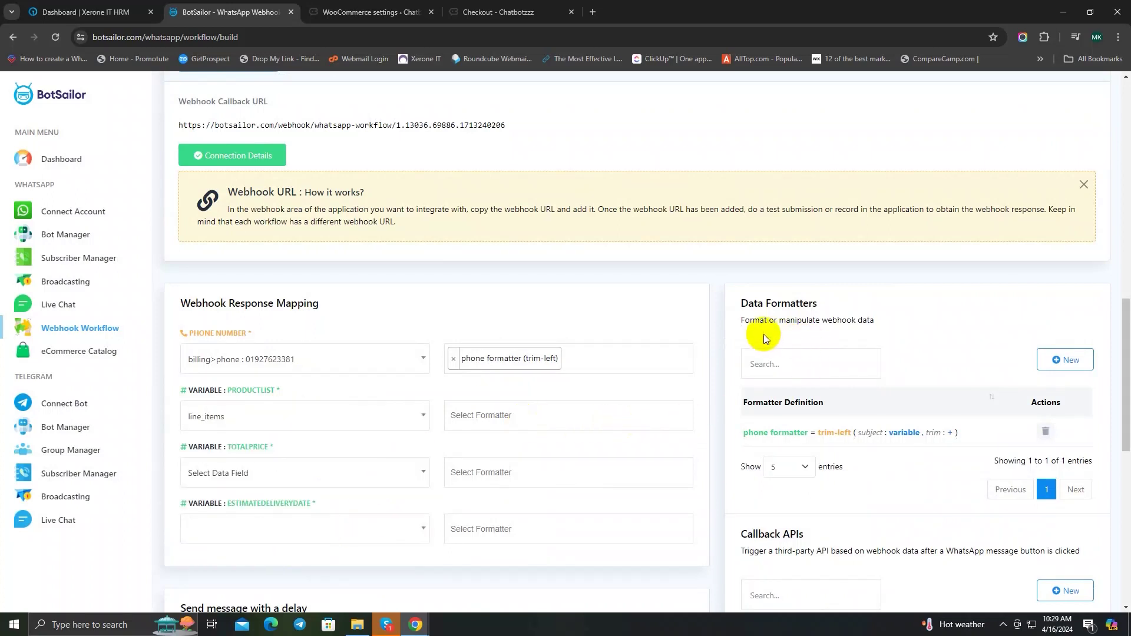
Step: Create and save a 'product name formatter' using Concat List Items with glue ',' and position 'name'
{"action": "left_click", "coordinate": [1073, 362]}
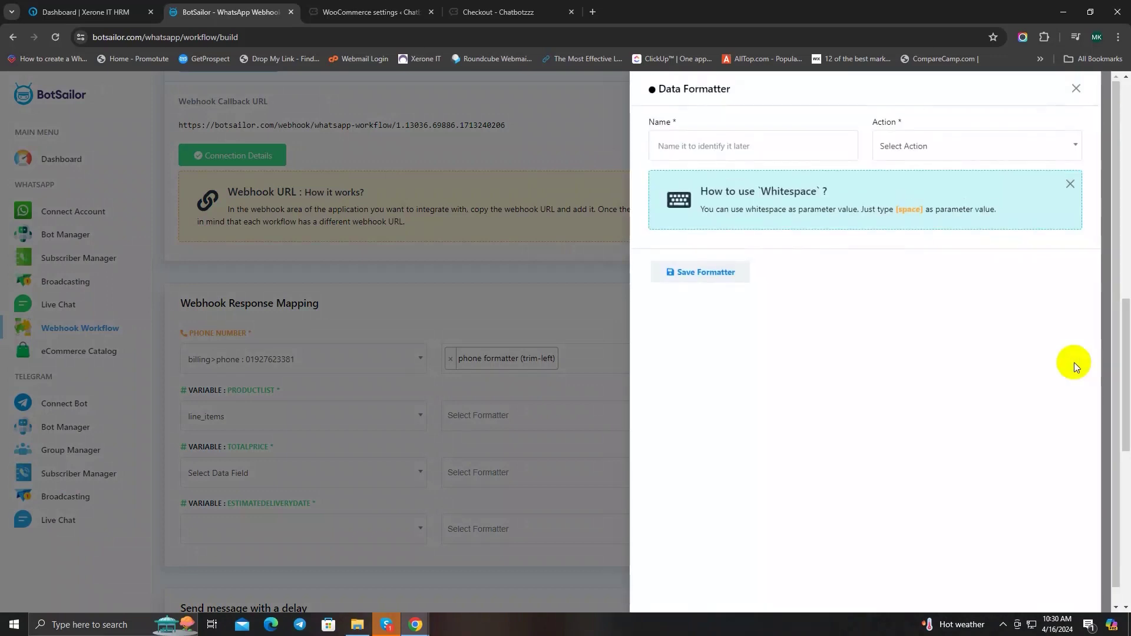
{"action": "left_click", "coordinate": [736, 141]}
{"action": "type", "text": "product name formatter"}
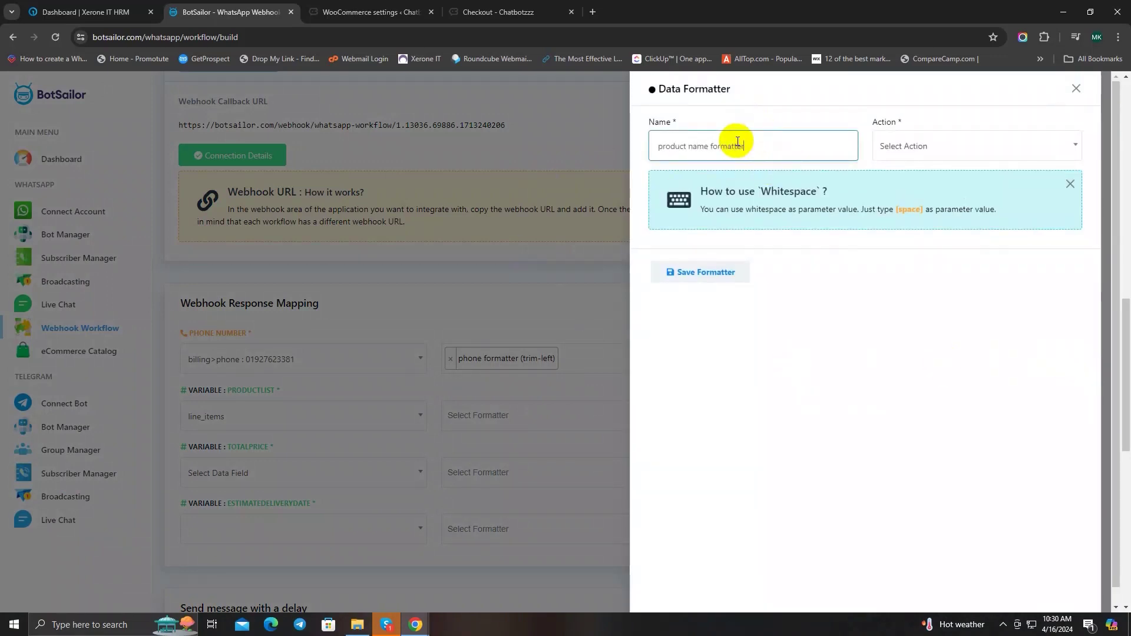
{"action": "left_click", "coordinate": [934, 155]}
{"action": "scroll", "coordinate": [939, 259], "scroll_direction": "down", "scroll_amount": 1}
{"action": "scroll", "coordinate": [939, 295], "scroll_direction": "up", "scroll_amount": 1}
{"action": "left_click", "coordinate": [934, 235]}
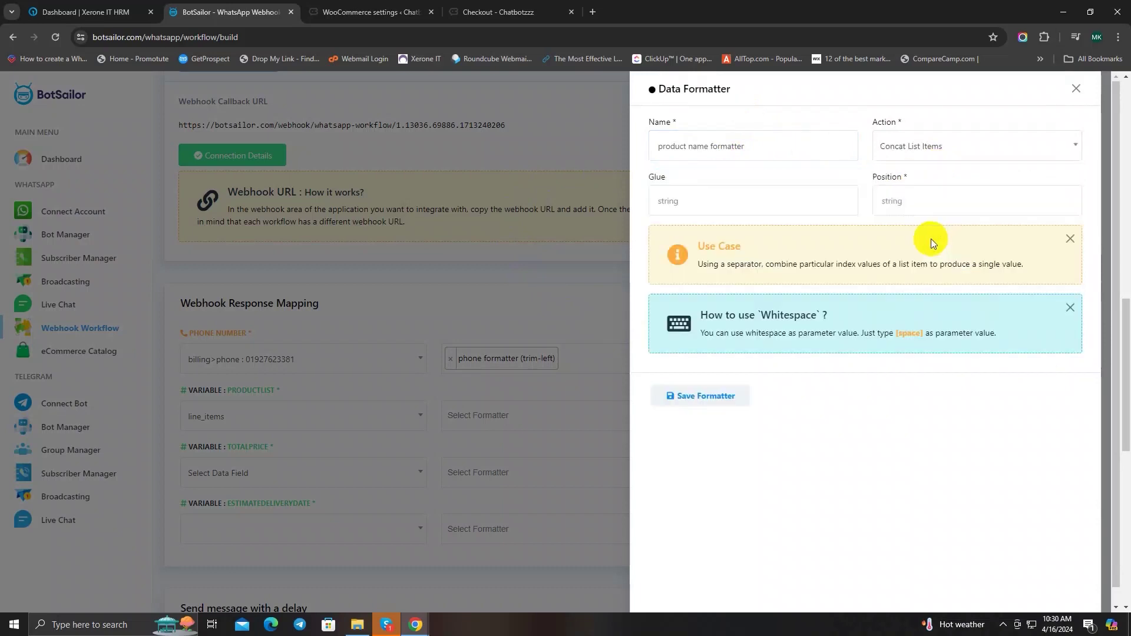
{"action": "left_click", "coordinate": [693, 195]}
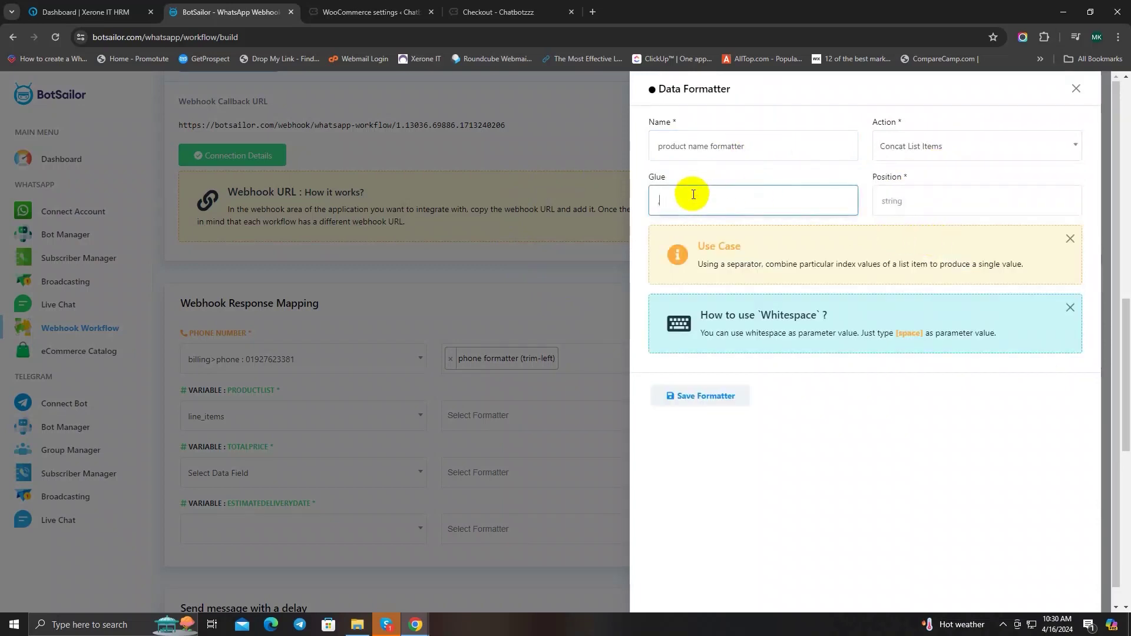
{"action": "left_click", "coordinate": [912, 203]}
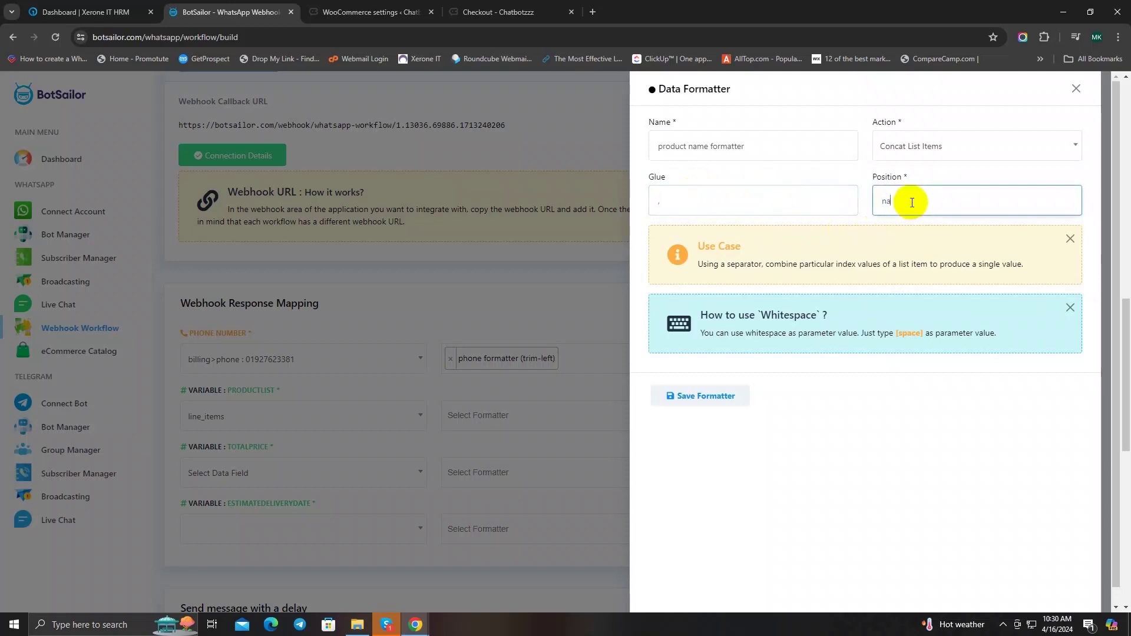
{"action": "left_click", "coordinate": [700, 398]}
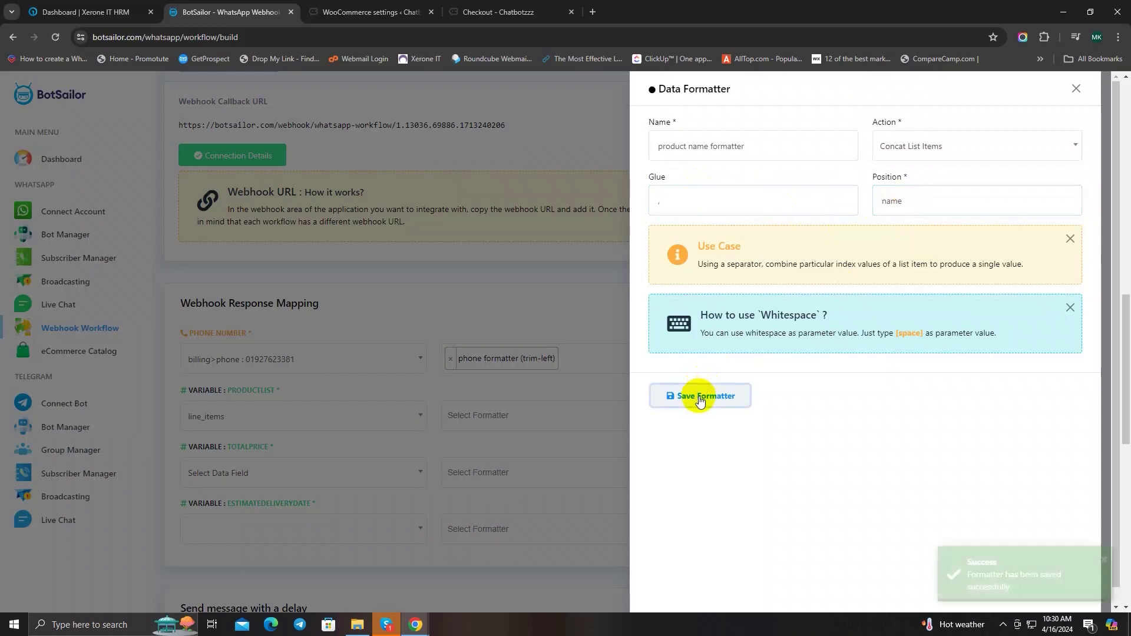
{"action": "left_click", "coordinate": [1077, 88]}
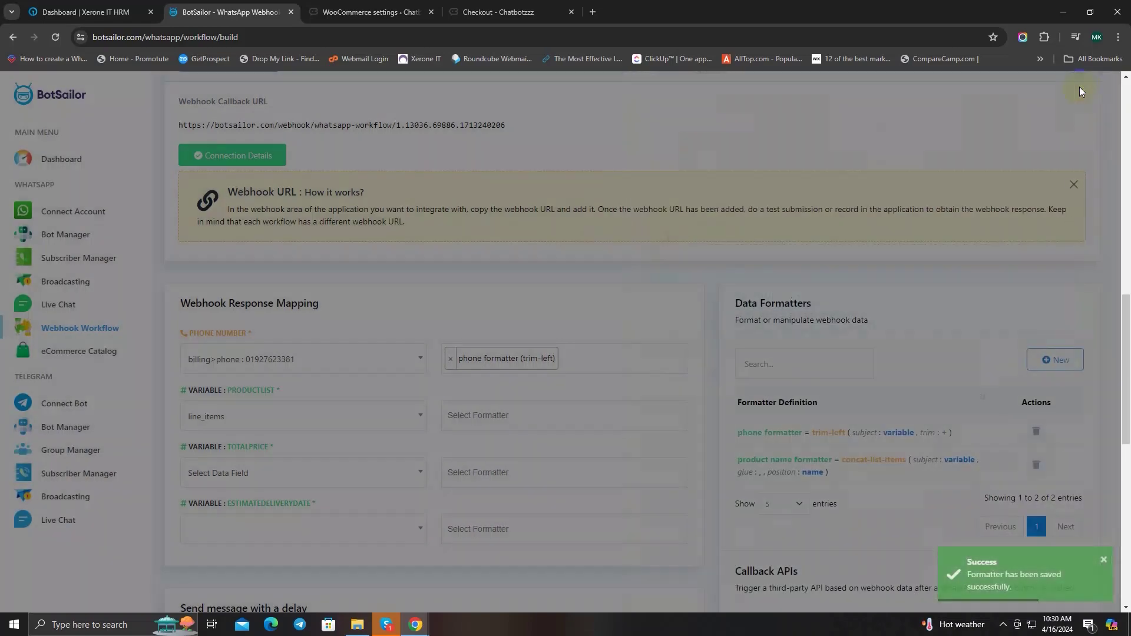
Step: Apply the product name formatter to the PRODUCTLIST mapping
{"action": "scroll", "coordinate": [352, 288], "scroll_direction": "down", "scroll_amount": 1}
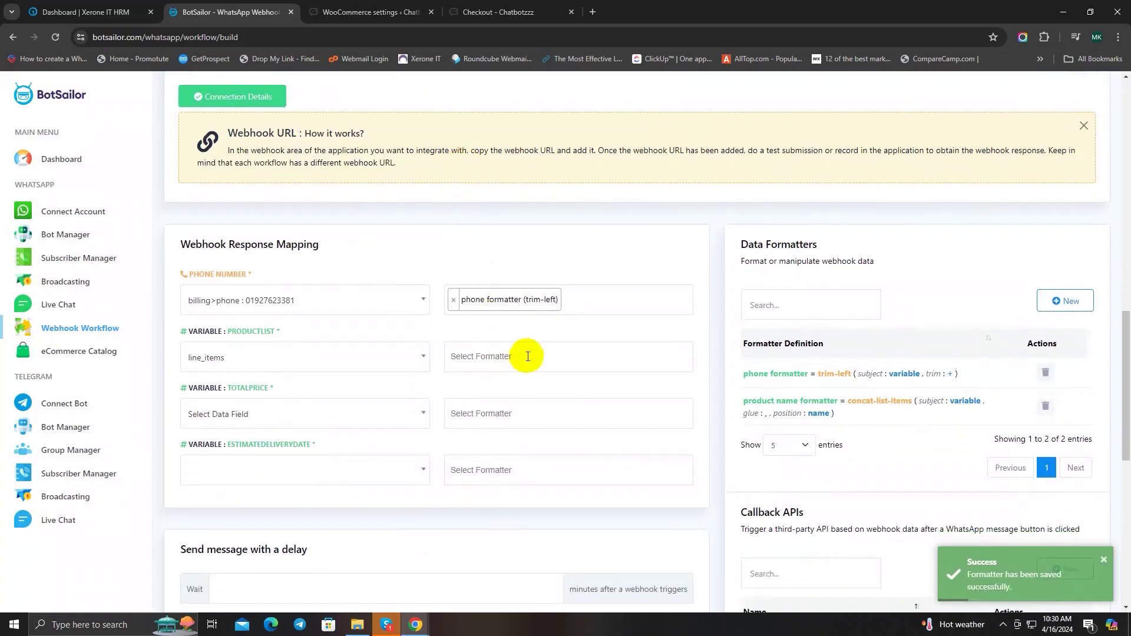
{"action": "left_click", "coordinate": [526, 355]}
{"action": "left_click", "coordinate": [541, 403]}
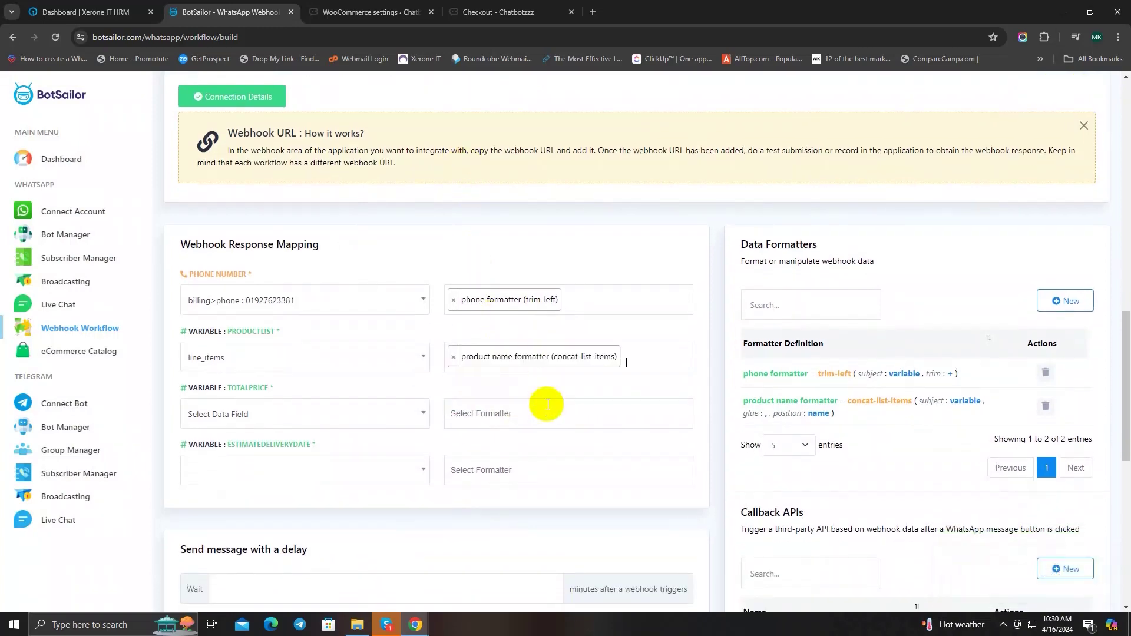
Step: Map TOTALPRICE to the order's 'total : 45.00' field
{"action": "scroll", "coordinate": [619, 295], "scroll_direction": "down", "scroll_amount": 1}
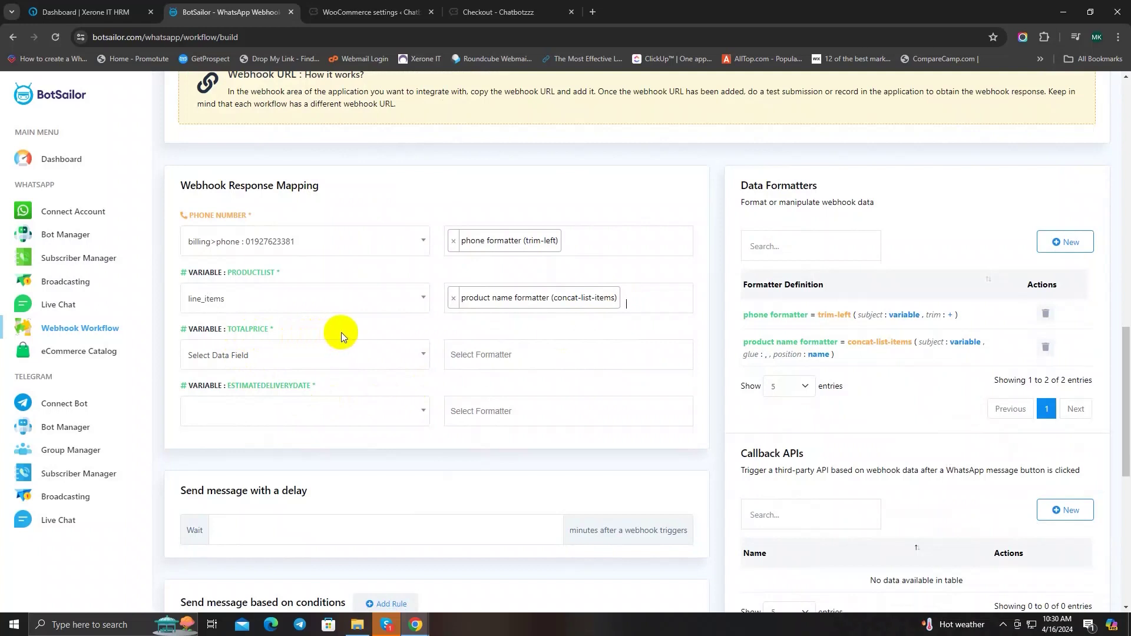
{"action": "scroll", "coordinate": [341, 333], "scroll_direction": "down", "scroll_amount": 1}
{"action": "left_click", "coordinate": [336, 296]}
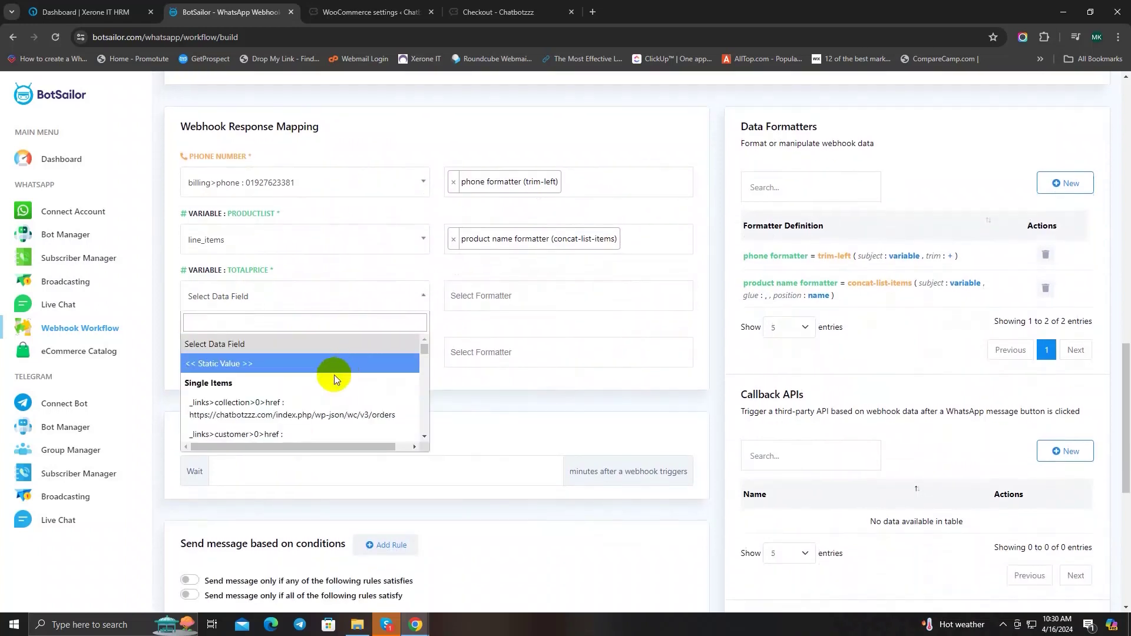
{"action": "left_click", "coordinate": [297, 324]}
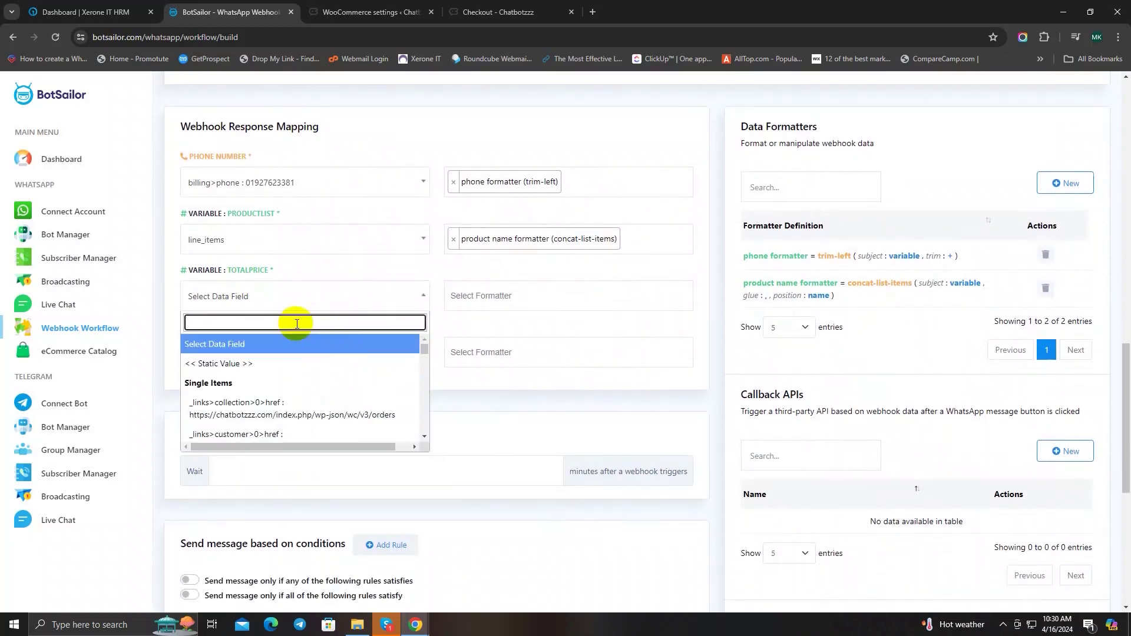
{"action": "type", "text": "total"}
{"action": "scroll", "coordinate": [297, 412], "scroll_direction": "down", "scroll_amount": 1}
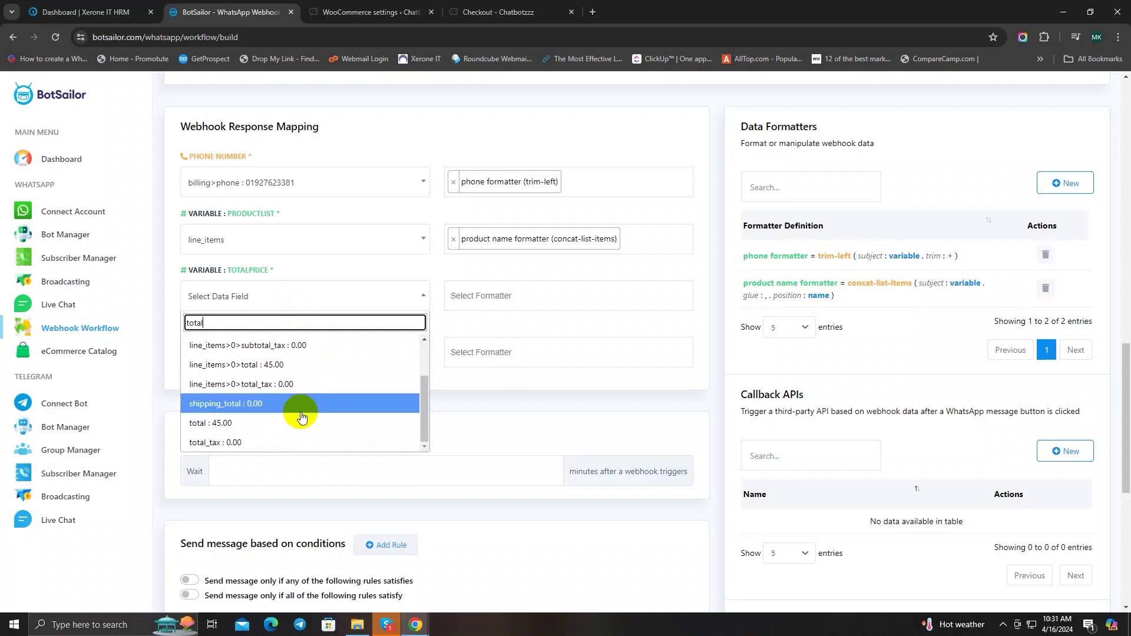
{"action": "left_click", "coordinate": [271, 425]}
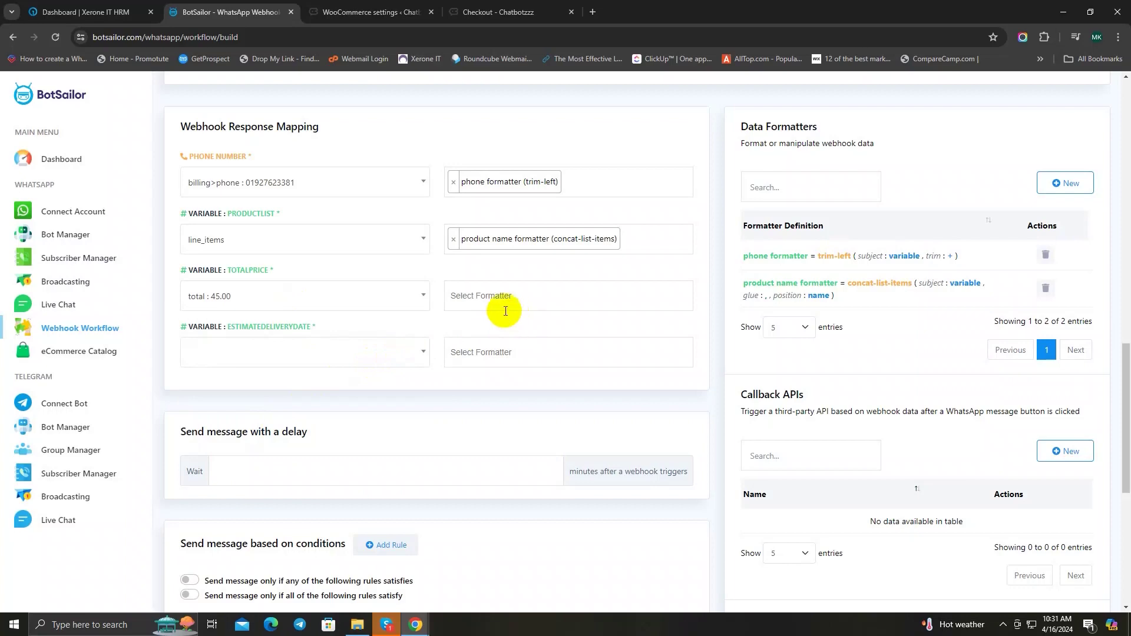
Step: Create a 'total price formatter' using Concat Left with [currency] and apply it to TOTALPRICE
{"action": "left_click", "coordinate": [1069, 186]}
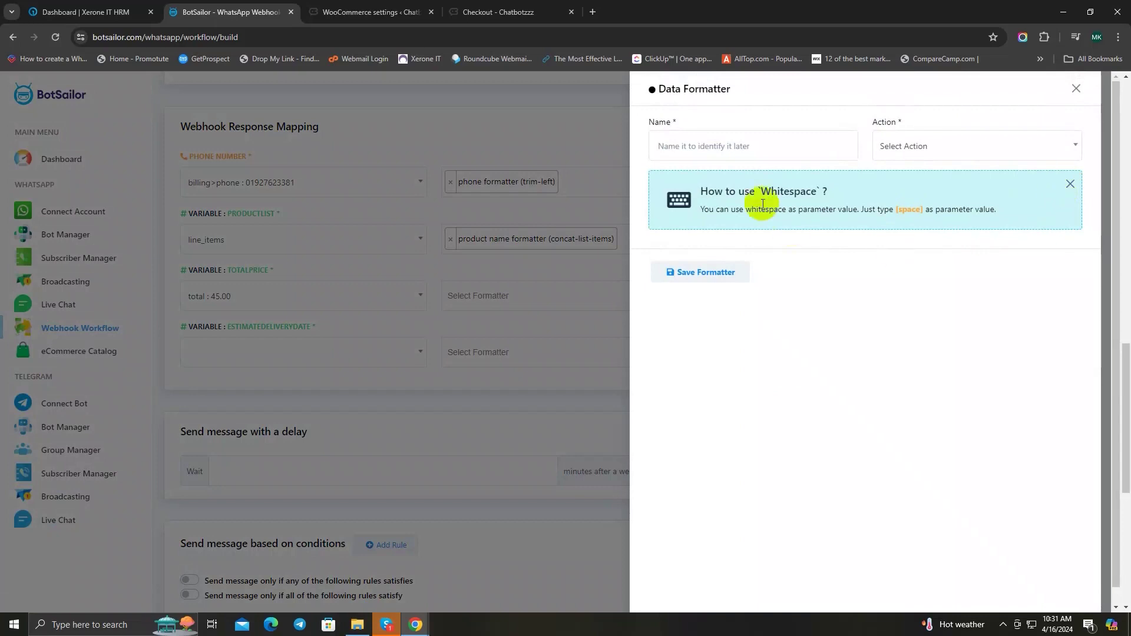
{"action": "left_click", "coordinate": [748, 147]}
{"action": "type", "text": "total "}
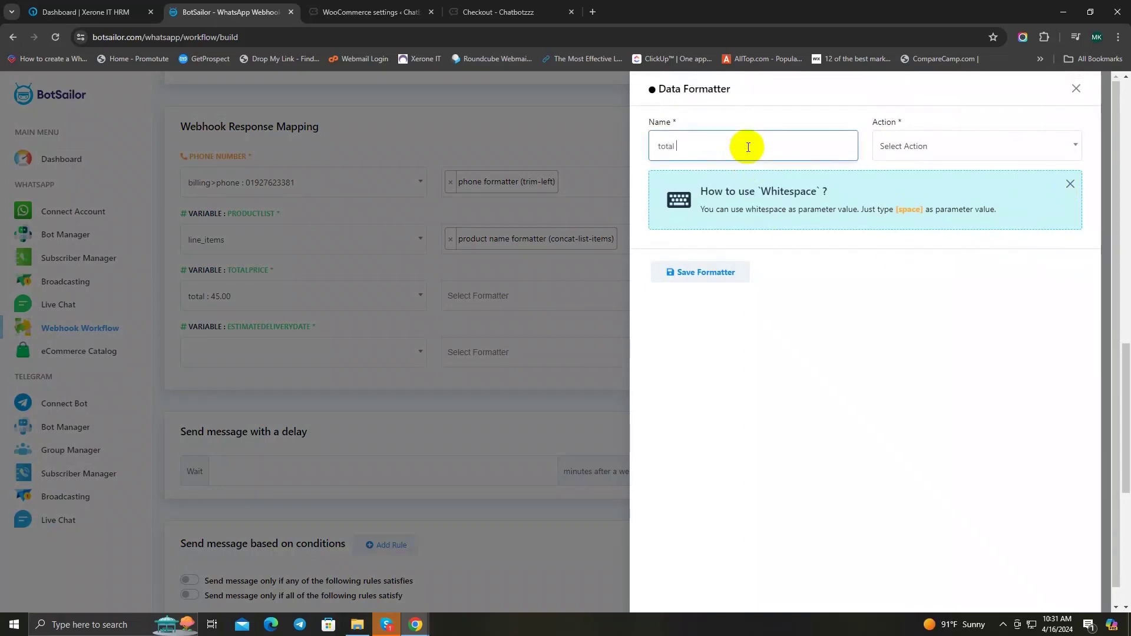
{"action": "type", "text": "price formatter"}
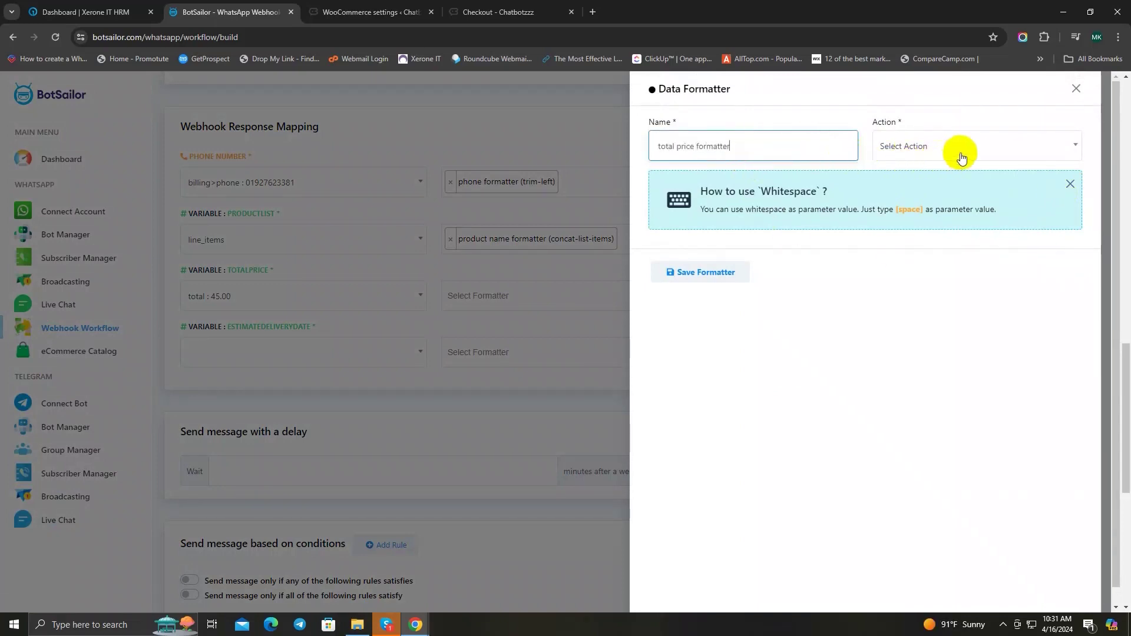
{"action": "left_click", "coordinate": [962, 152]}
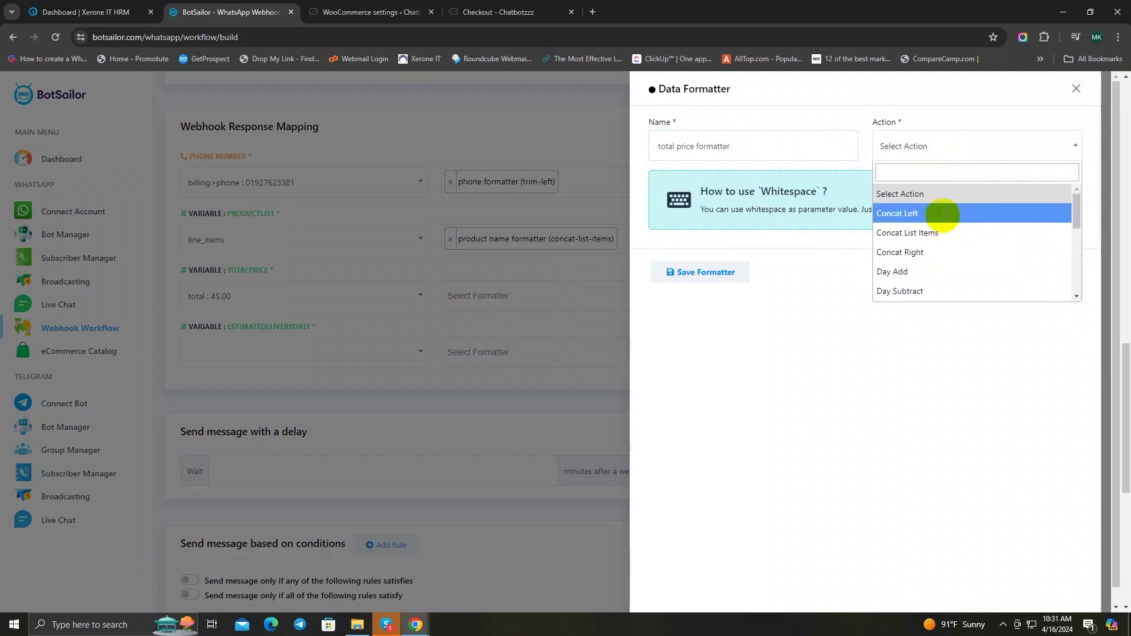
{"action": "left_click", "coordinate": [954, 213]}
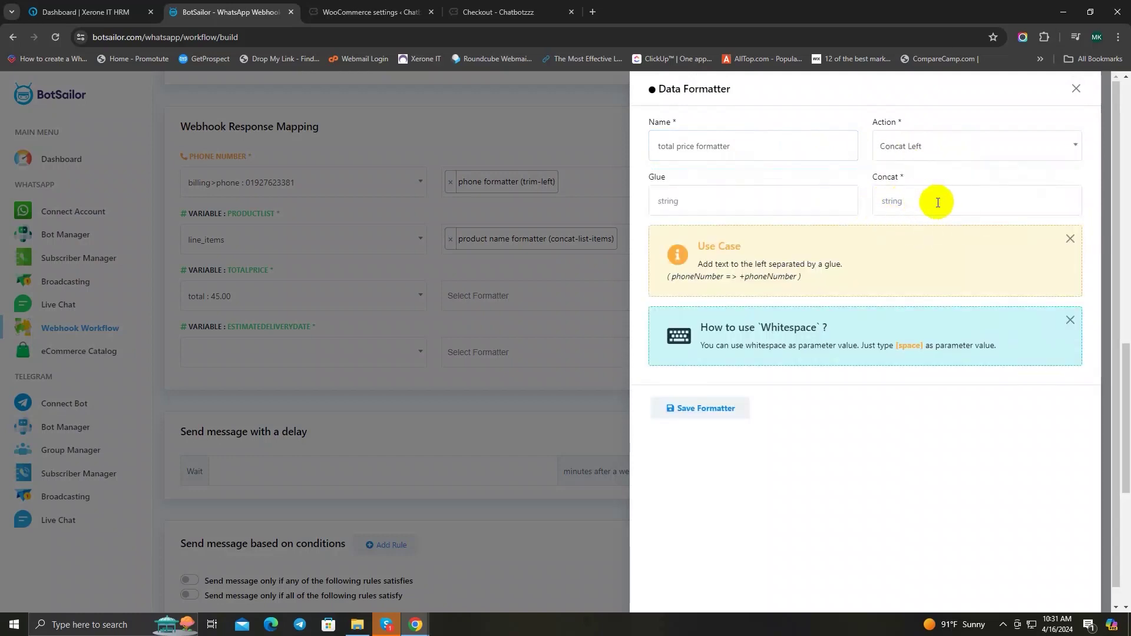
{"action": "left_click", "coordinate": [937, 202]}
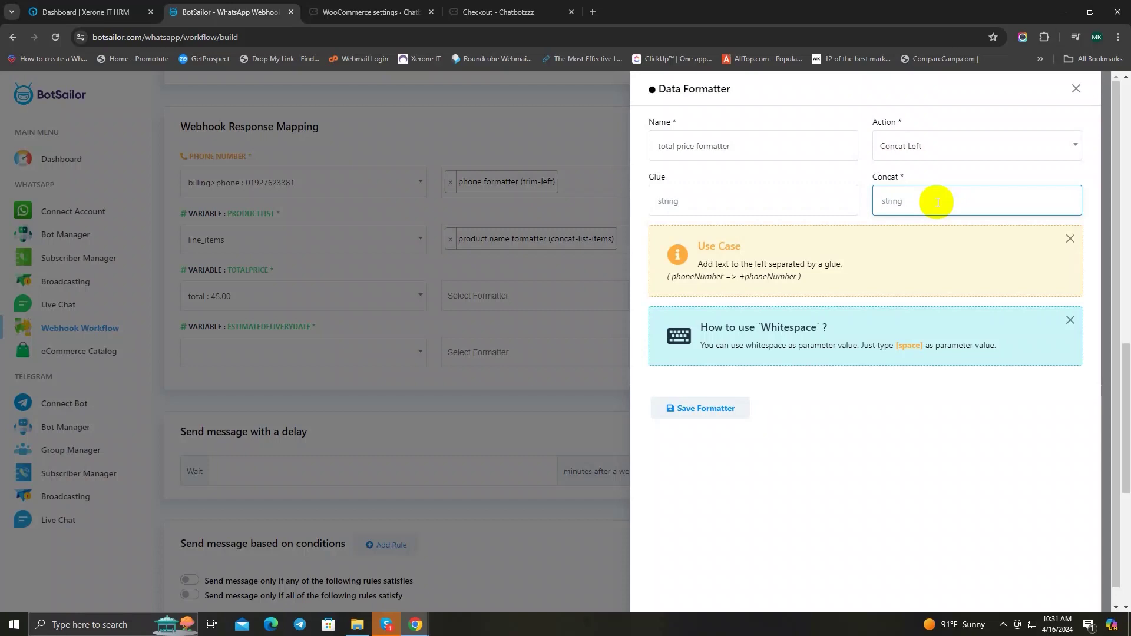
{"action": "type", "text": "cur"}
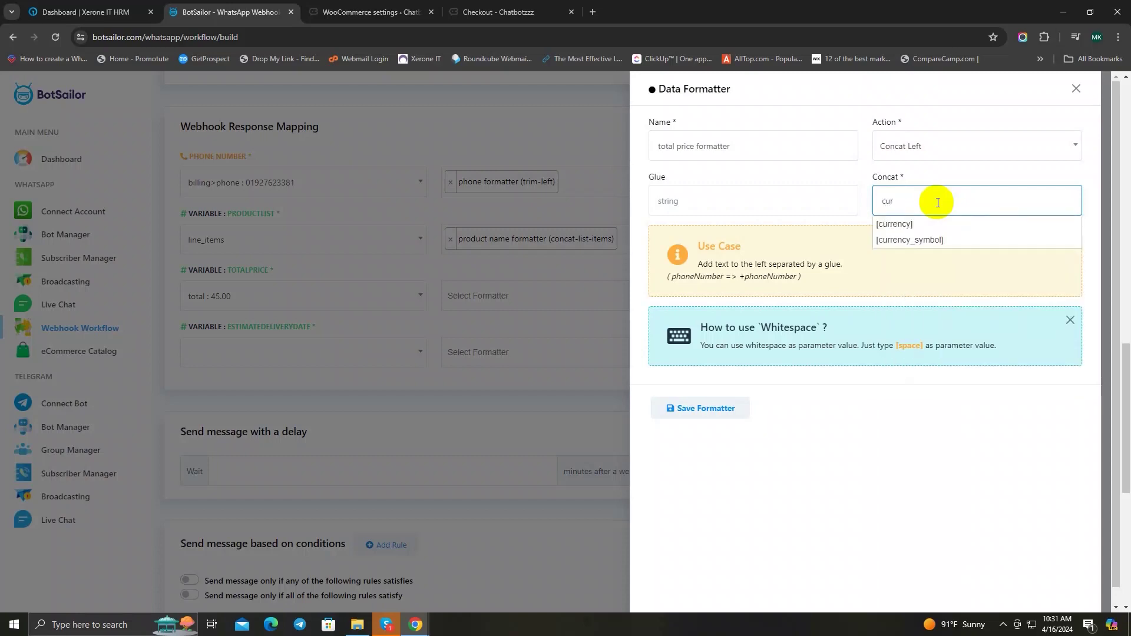
{"action": "left_click", "coordinate": [936, 224]}
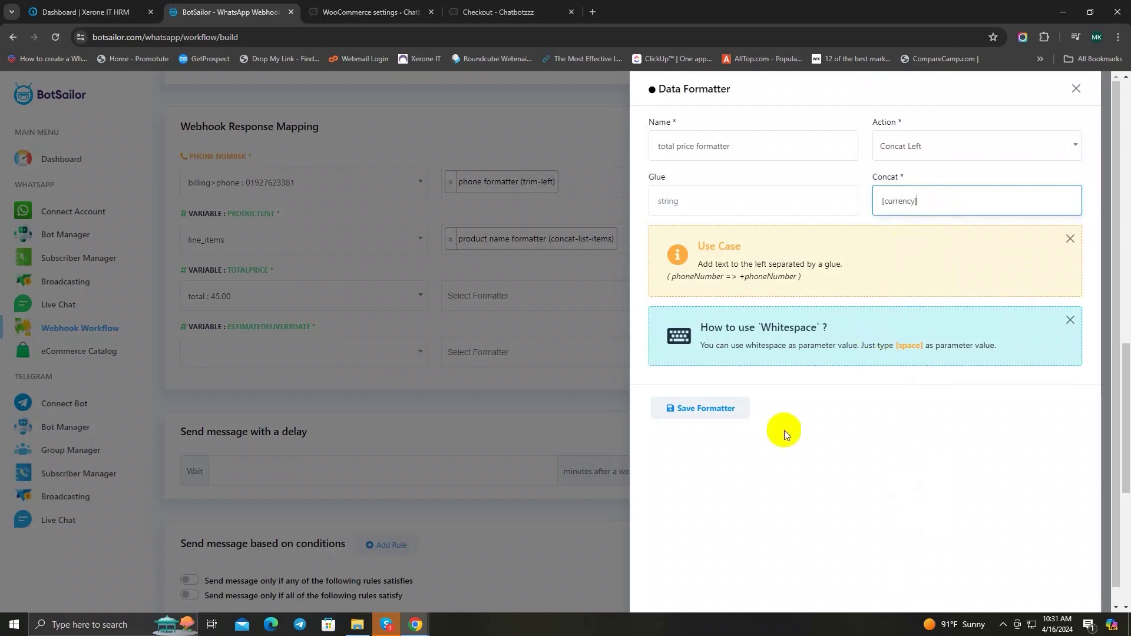
{"action": "left_click", "coordinate": [698, 409]}
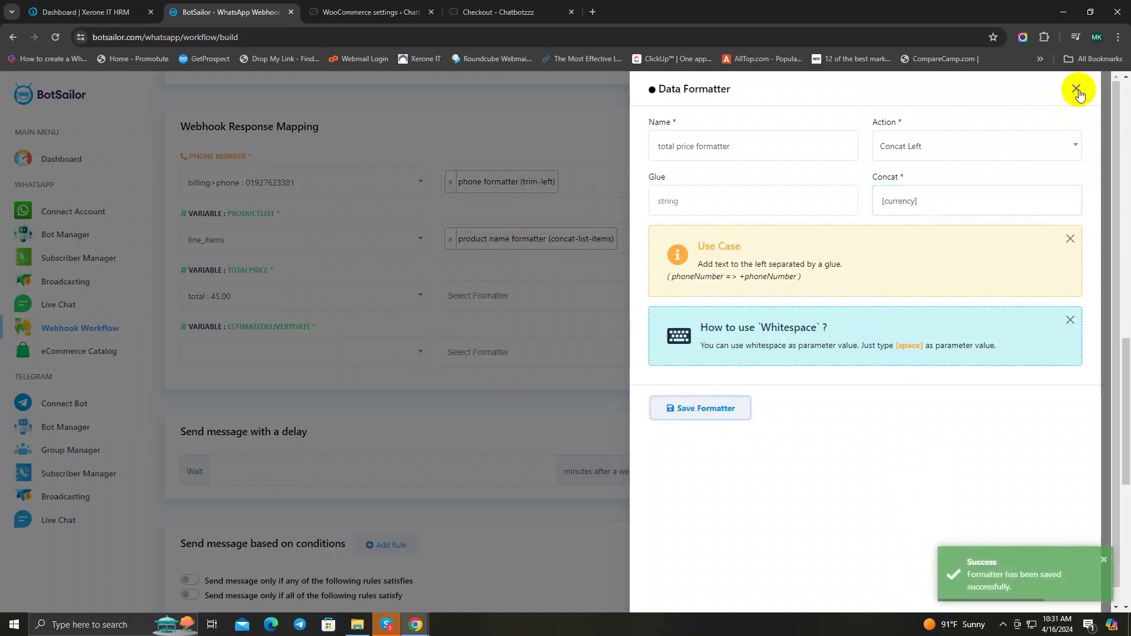
{"action": "left_click", "coordinate": [1077, 90]}
{"action": "left_click", "coordinate": [505, 296]}
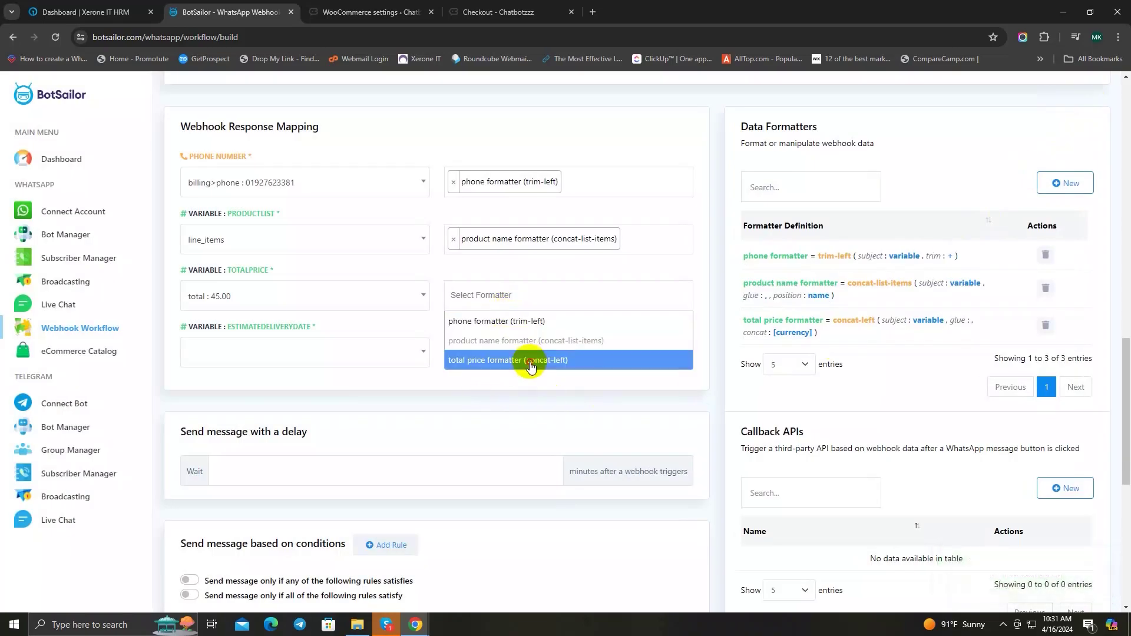
{"action": "left_click", "coordinate": [530, 360]}
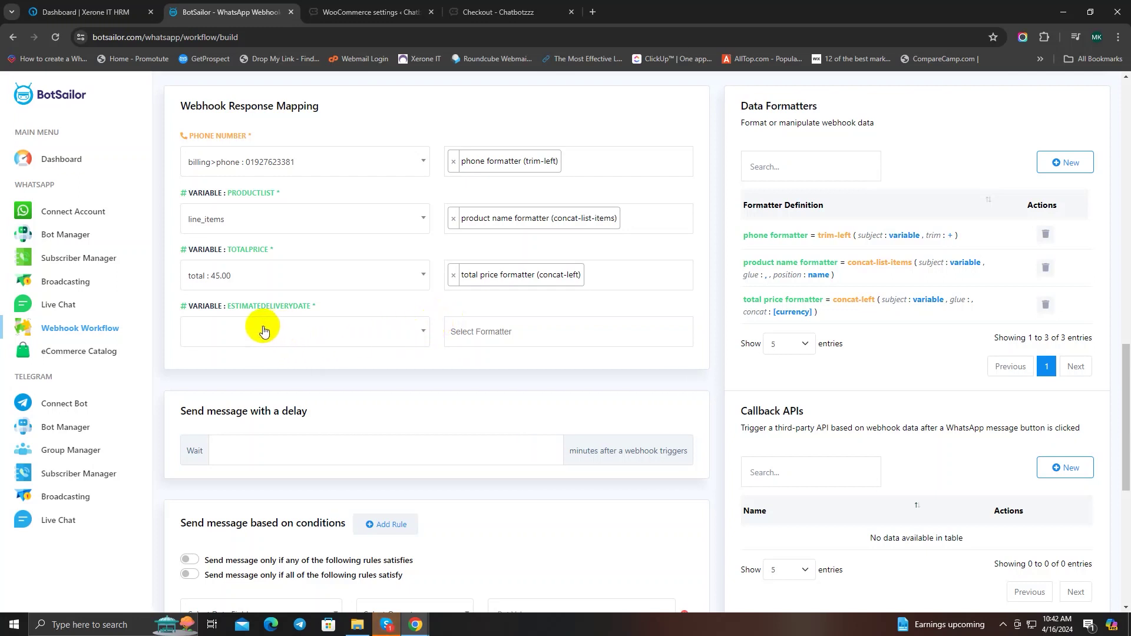
Step: Map ESTIMATEDELIVERYDATE to the date_created field and begin a new data formatter
{"action": "left_click", "coordinate": [264, 332]}
{"action": "left_click", "coordinate": [262, 359]}
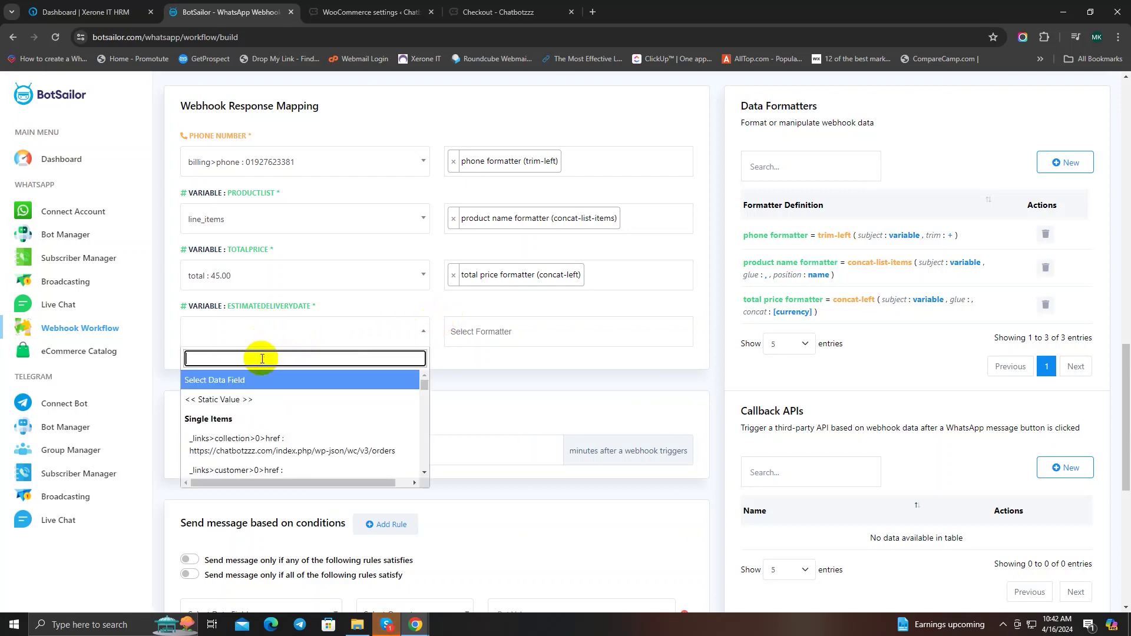
{"action": "type", "text": "date"}
{"action": "left_click", "coordinate": [253, 438]}
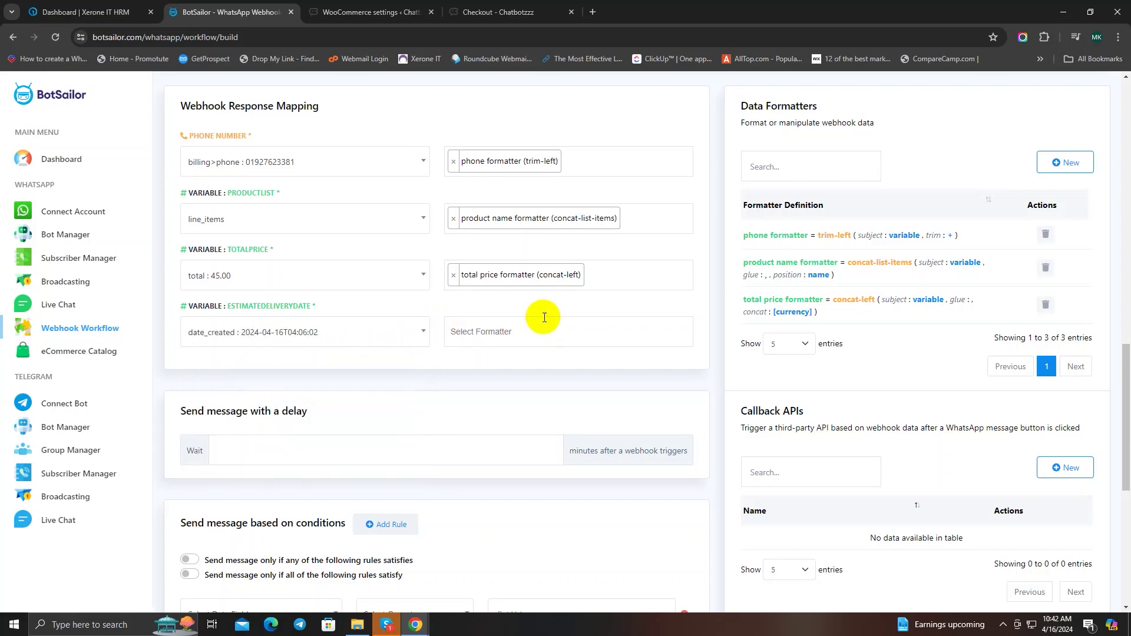
{"action": "left_click", "coordinate": [1061, 163]}
{"action": "left_click", "coordinate": [699, 146]}
Step: Save a 'delivery formatter' that adds 7 days (Day Add) and apply it to ESTIMATEDELIVERYDATE
{"action": "type", "text": "delivery formatter"}
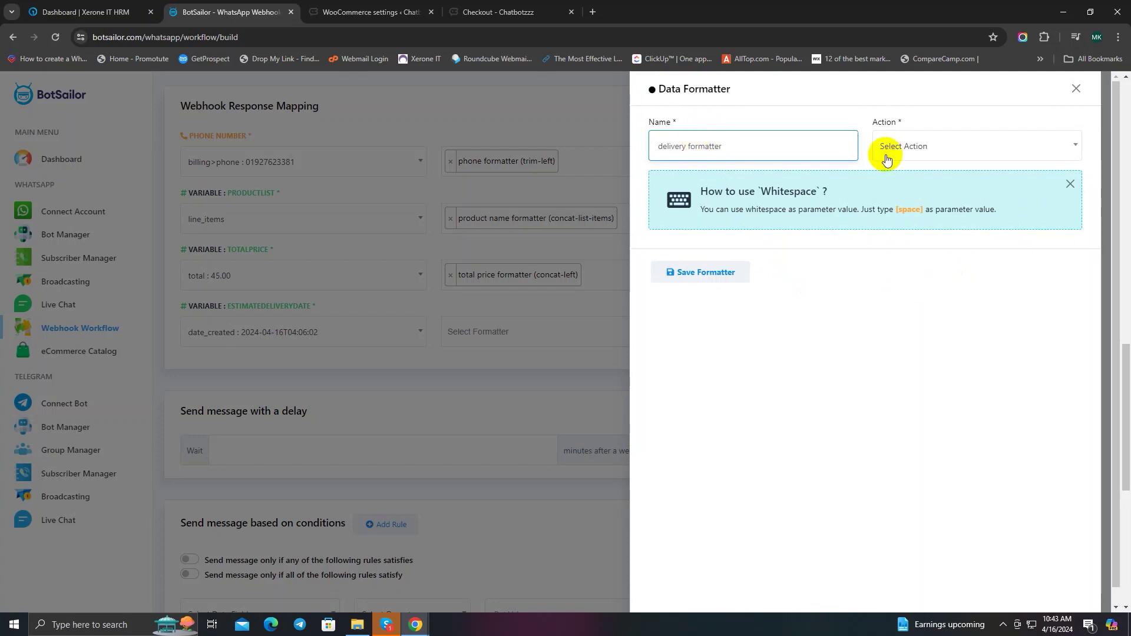
{"action": "left_click", "coordinate": [886, 159]}
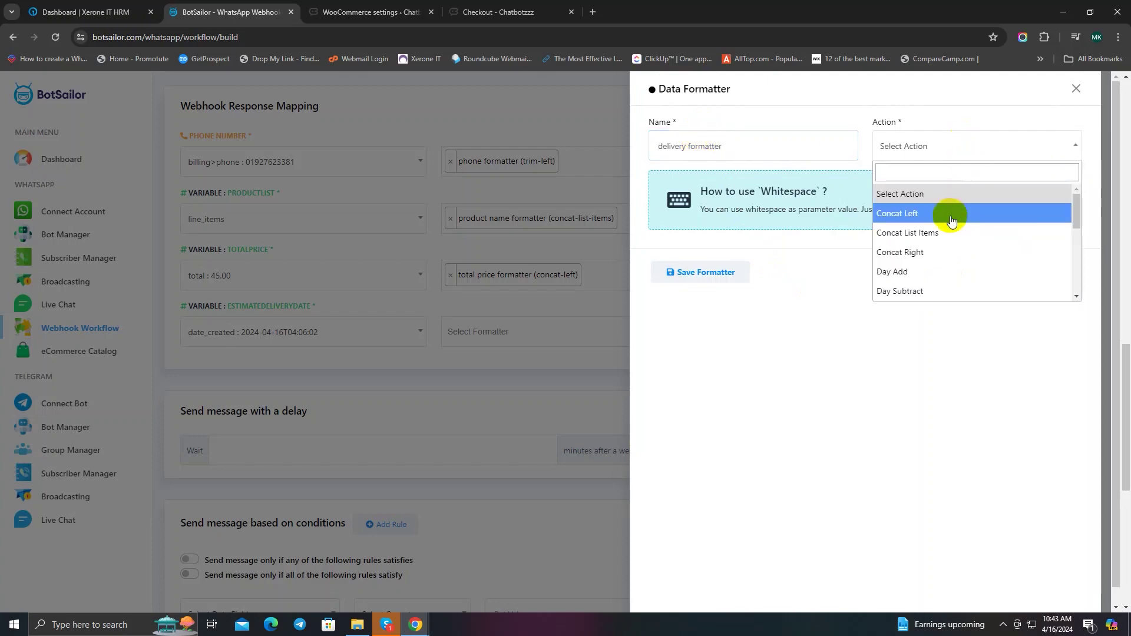
{"action": "left_click", "coordinate": [967, 269]}
{"action": "left_click", "coordinate": [813, 195]}
{"action": "type", "text": "7"}
{"action": "left_click", "coordinate": [714, 407]}
{"action": "left_click", "coordinate": [1076, 88]}
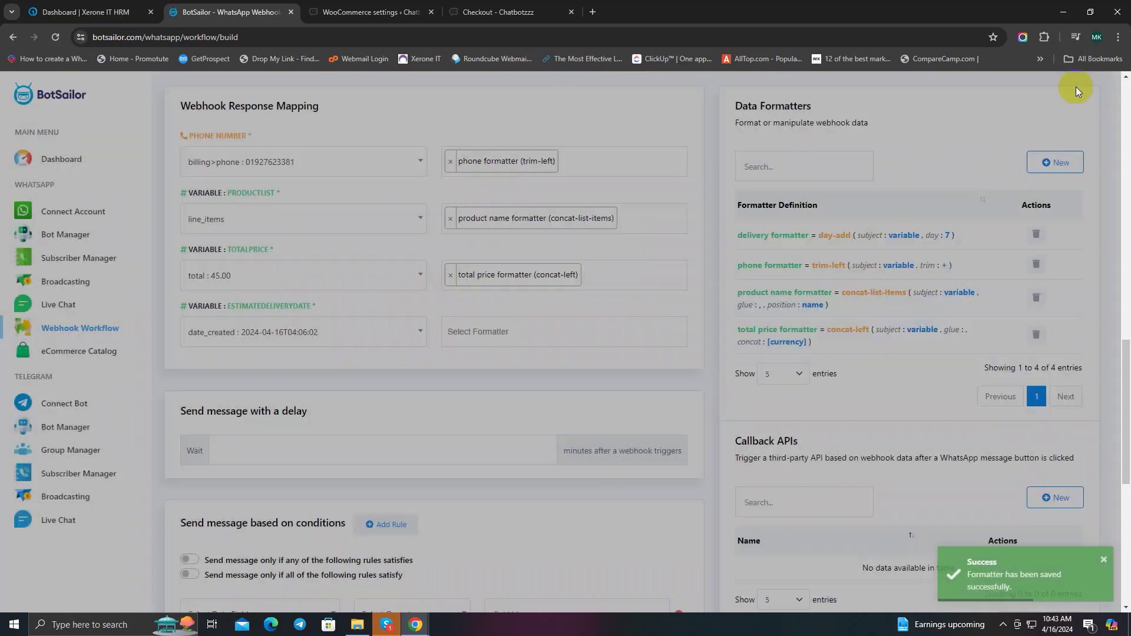
{"action": "left_click", "coordinate": [569, 331]}
{"action": "left_click", "coordinate": [547, 414]}
{"action": "scroll", "coordinate": [626, 372], "scroll_direction": "down", "scroll_amount": 1}
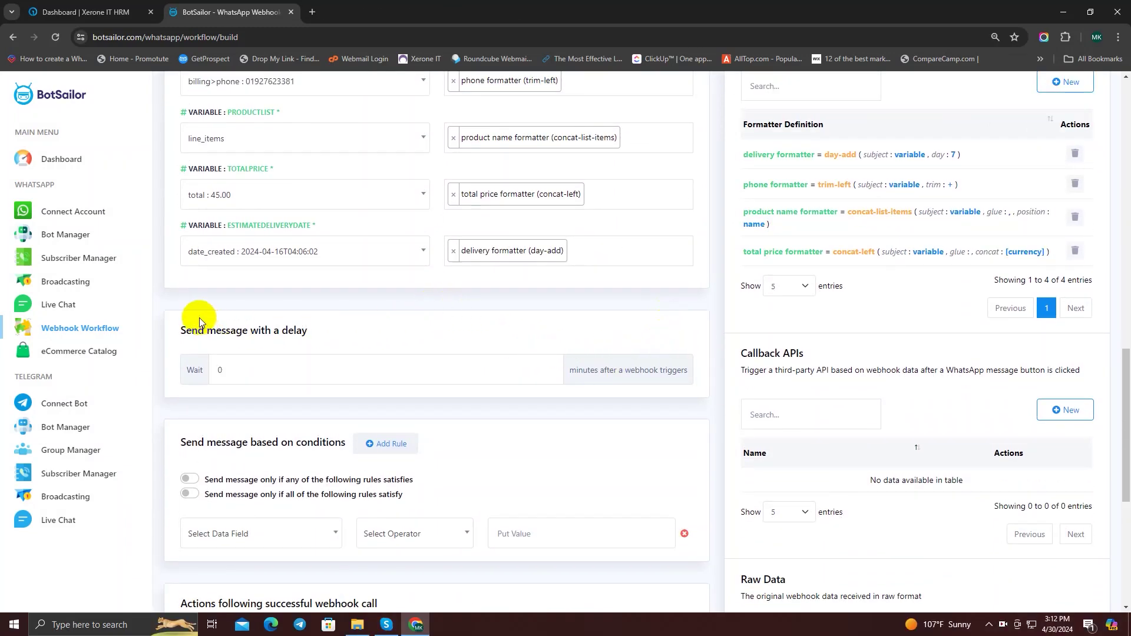
{"action": "left_click_drag", "start_coordinate": [193, 337], "coordinate": [310, 327]}
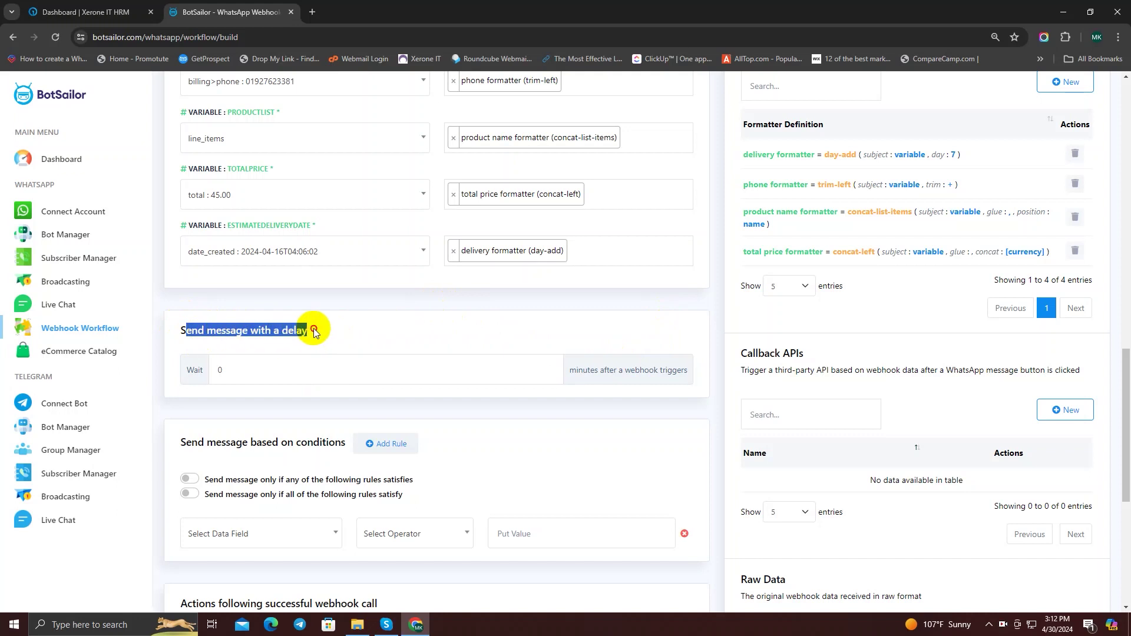
{"action": "left_click", "coordinate": [356, 331]}
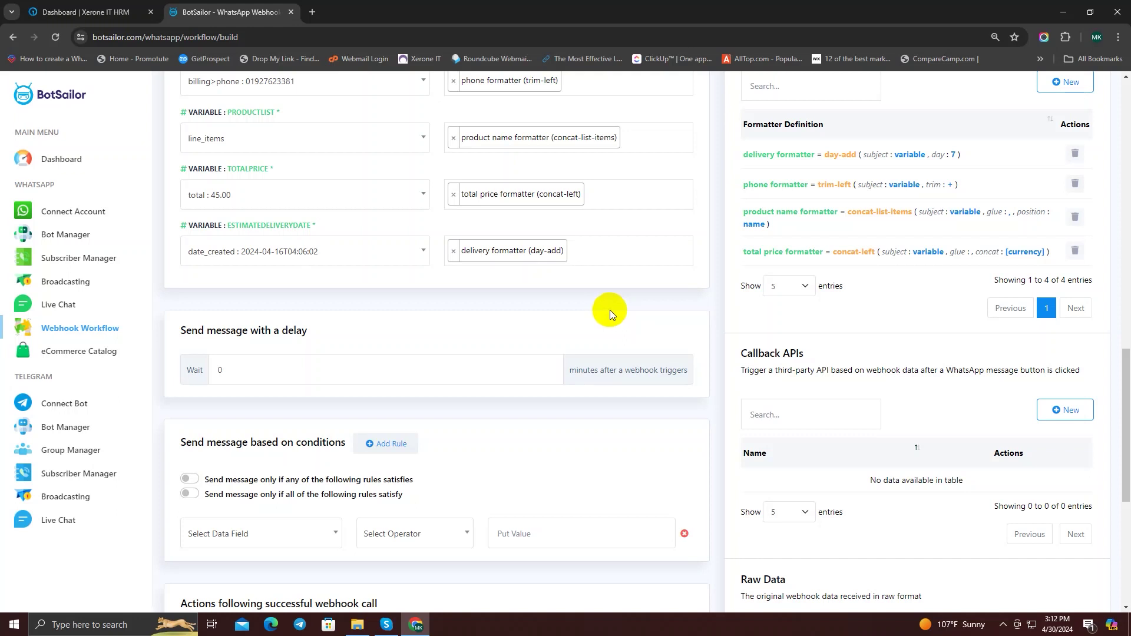
{"action": "scroll", "coordinate": [610, 310], "scroll_direction": "down", "scroll_amount": 2}
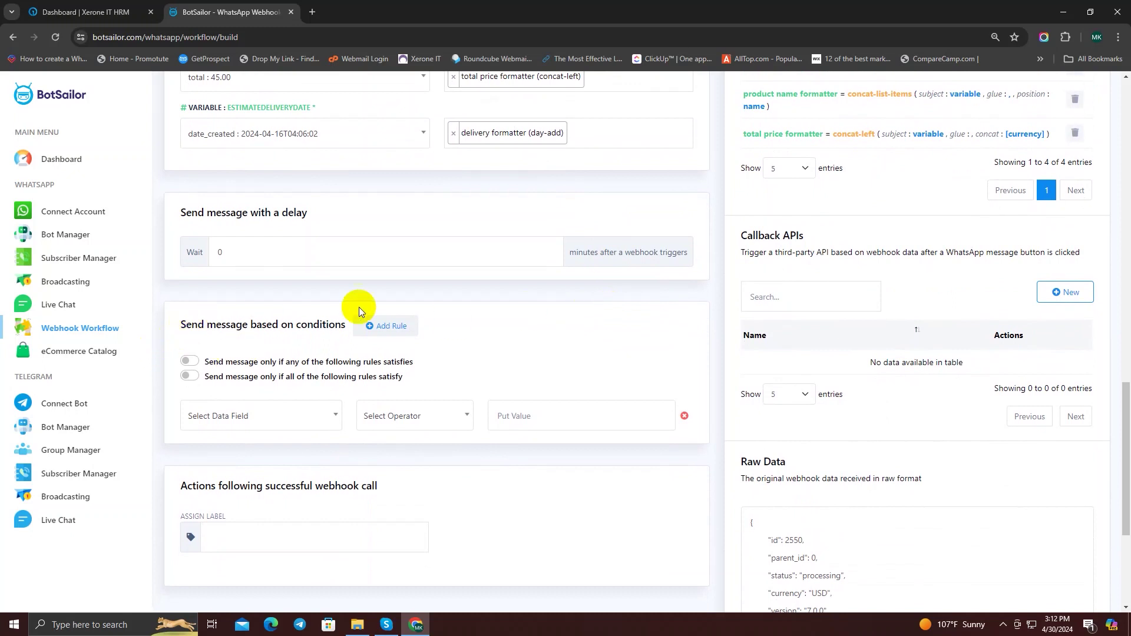
{"action": "left_click_drag", "start_coordinate": [178, 326], "coordinate": [344, 326]}
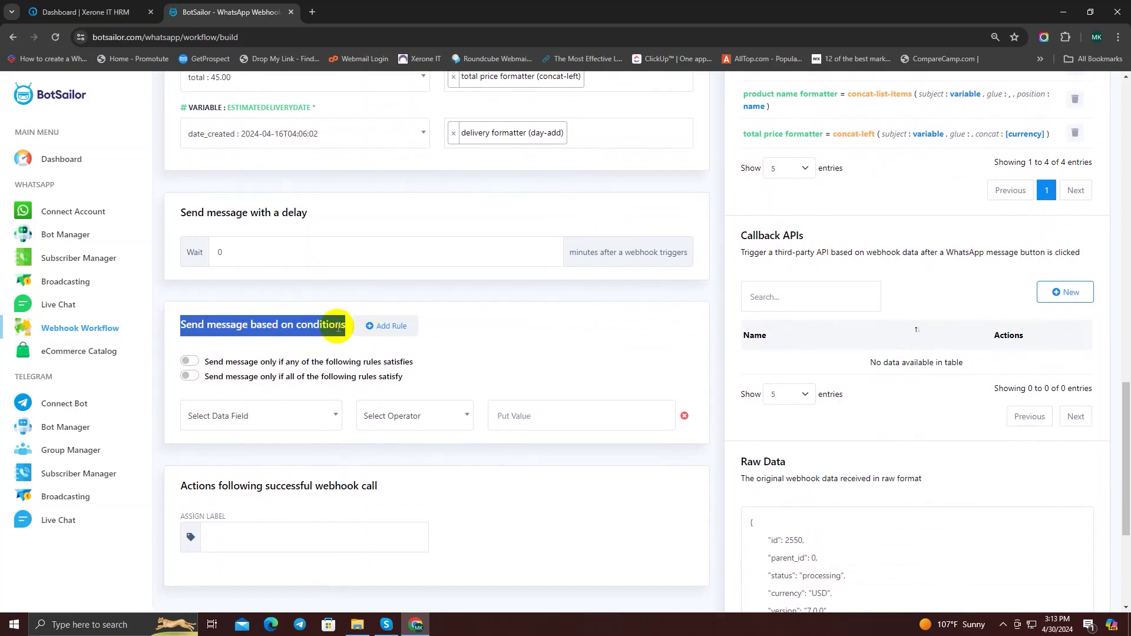
{"action": "left_click", "coordinate": [248, 328]}
{"action": "left_click_drag", "start_coordinate": [249, 327], "coordinate": [331, 334]}
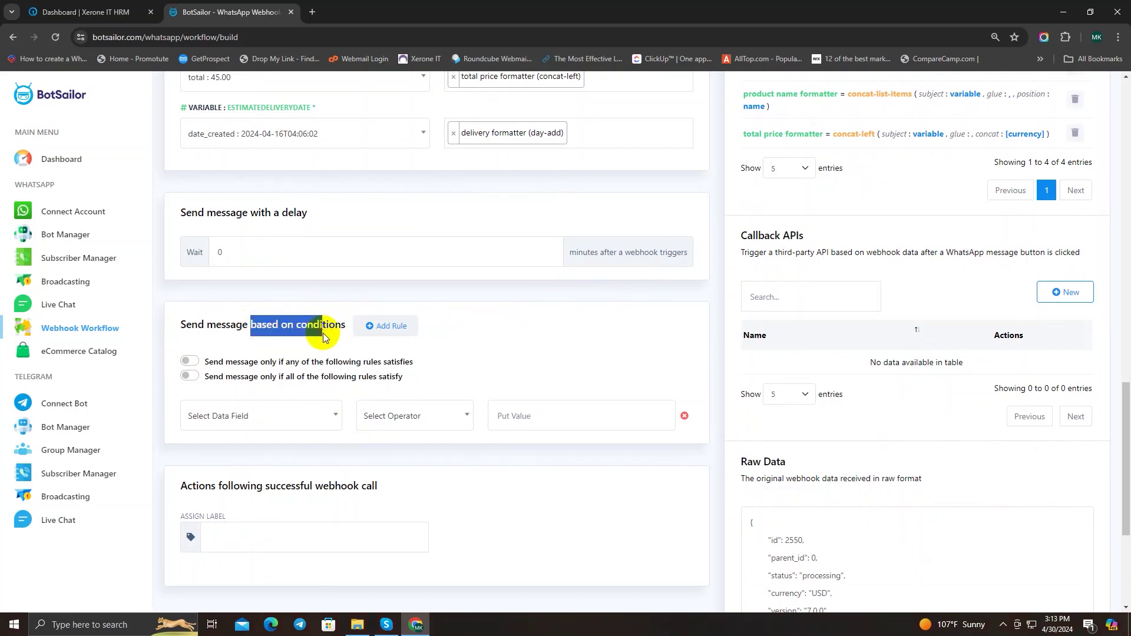
{"action": "left_click", "coordinate": [326, 327]}
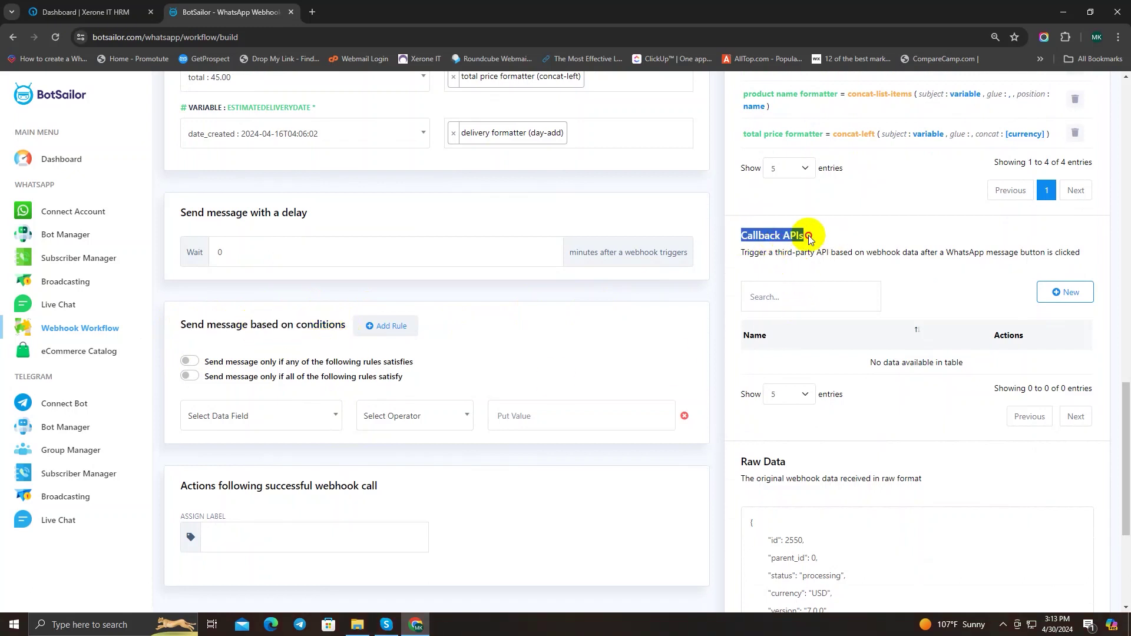
{"action": "left_click", "coordinate": [806, 233]}
{"action": "left_click_drag", "start_coordinate": [195, 512], "coordinate": [243, 516]}
{"action": "left_click", "coordinate": [390, 511]}
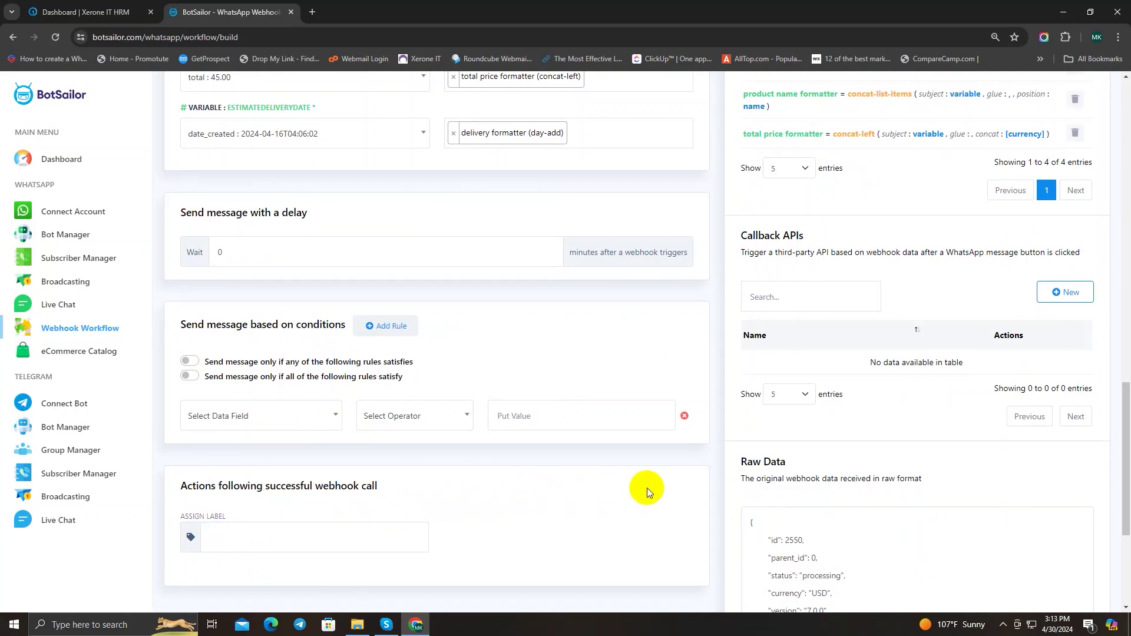
Step: Save the webhook workflow using Save Workflow at the bottom of the page
{"action": "scroll", "coordinate": [646, 488], "scroll_direction": "down", "scroll_amount": 2}
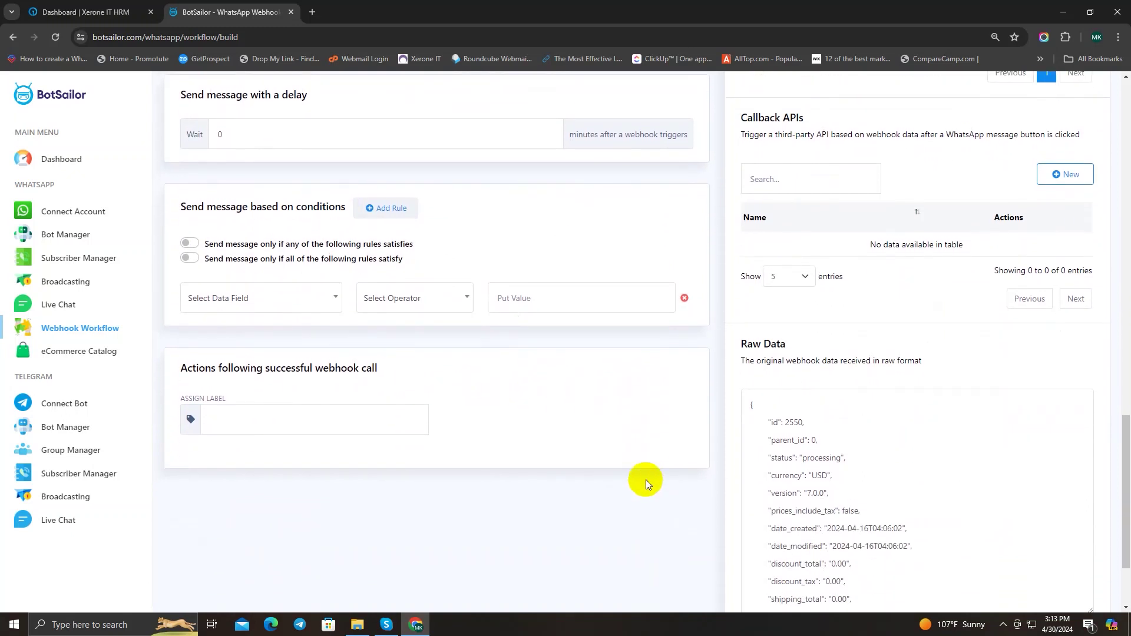
{"action": "scroll", "coordinate": [645, 479], "scroll_direction": "down", "scroll_amount": 1}
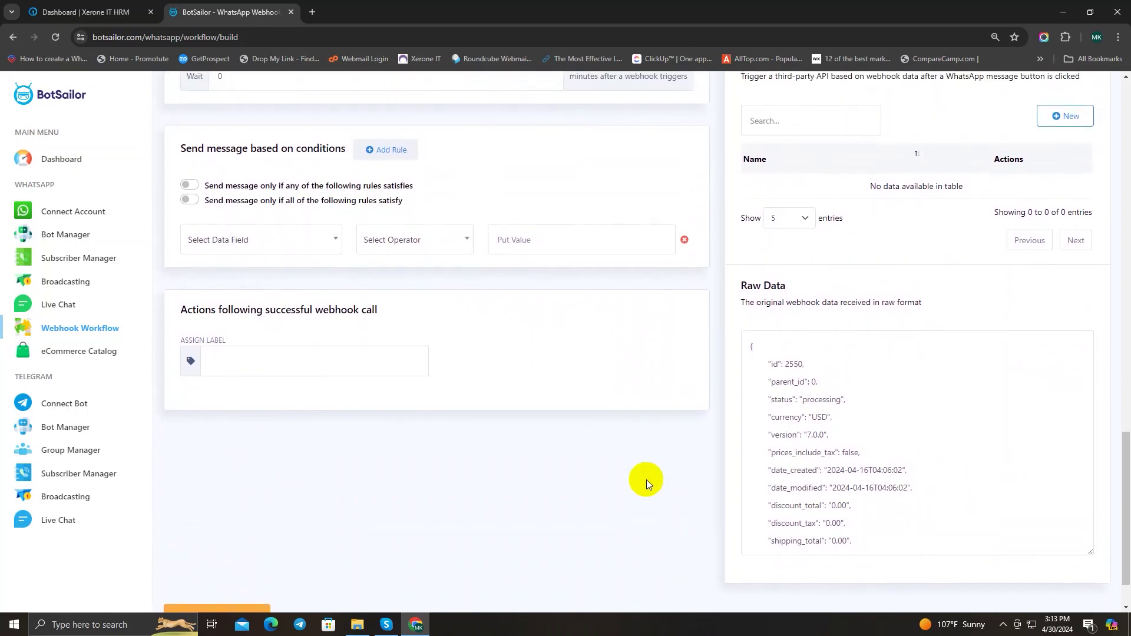
{"action": "scroll", "coordinate": [646, 479], "scroll_direction": "up", "scroll_amount": 1}
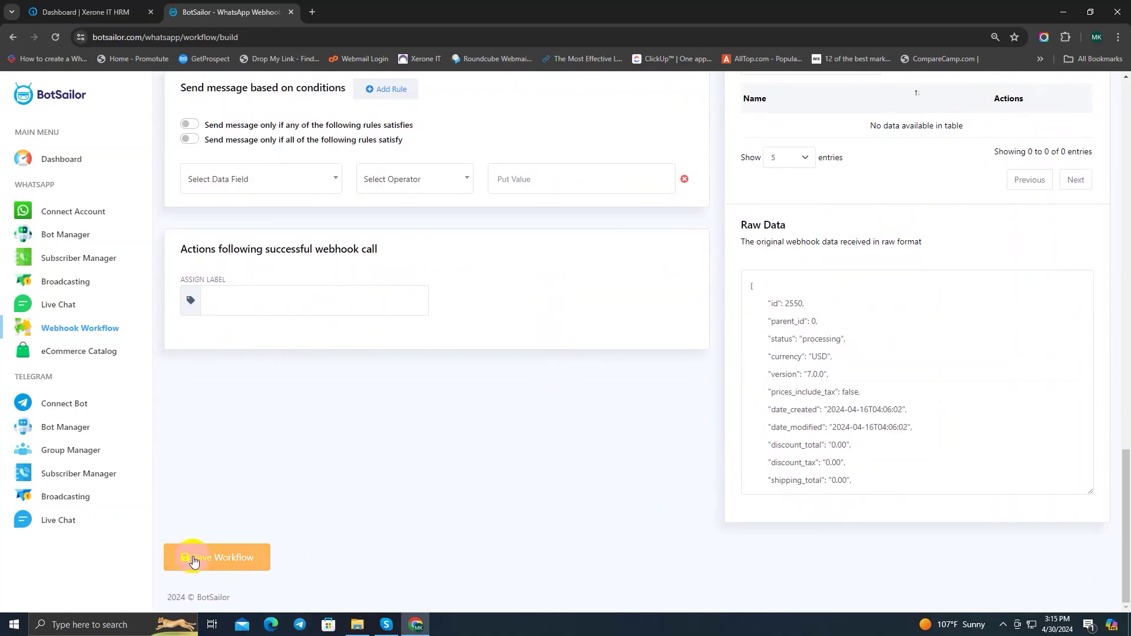
{"action": "left_click", "coordinate": [194, 559]}
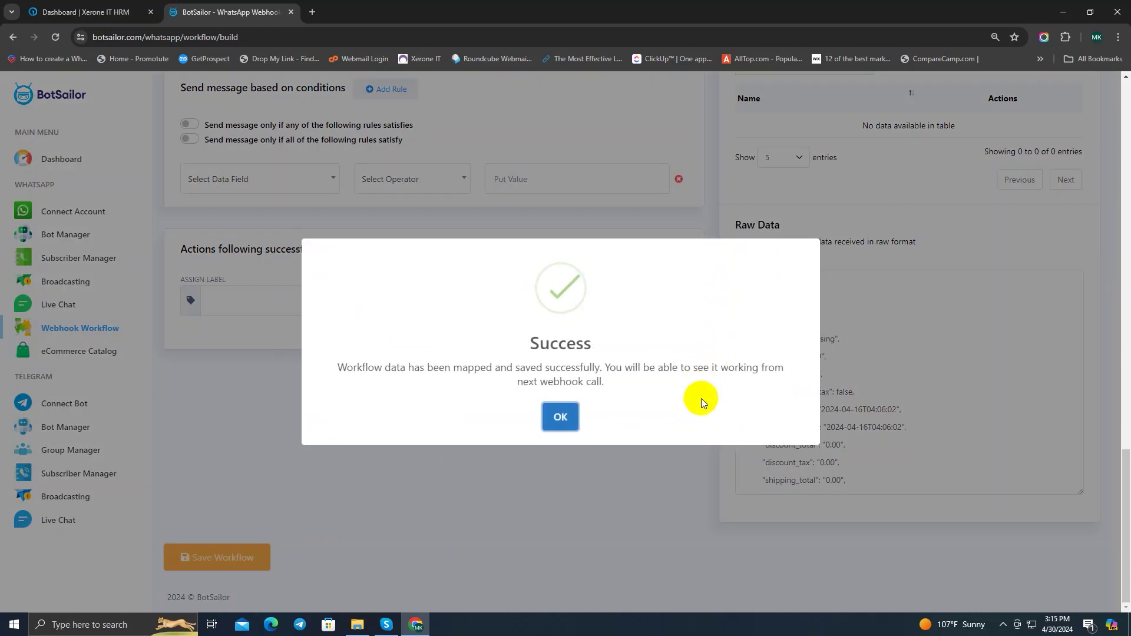
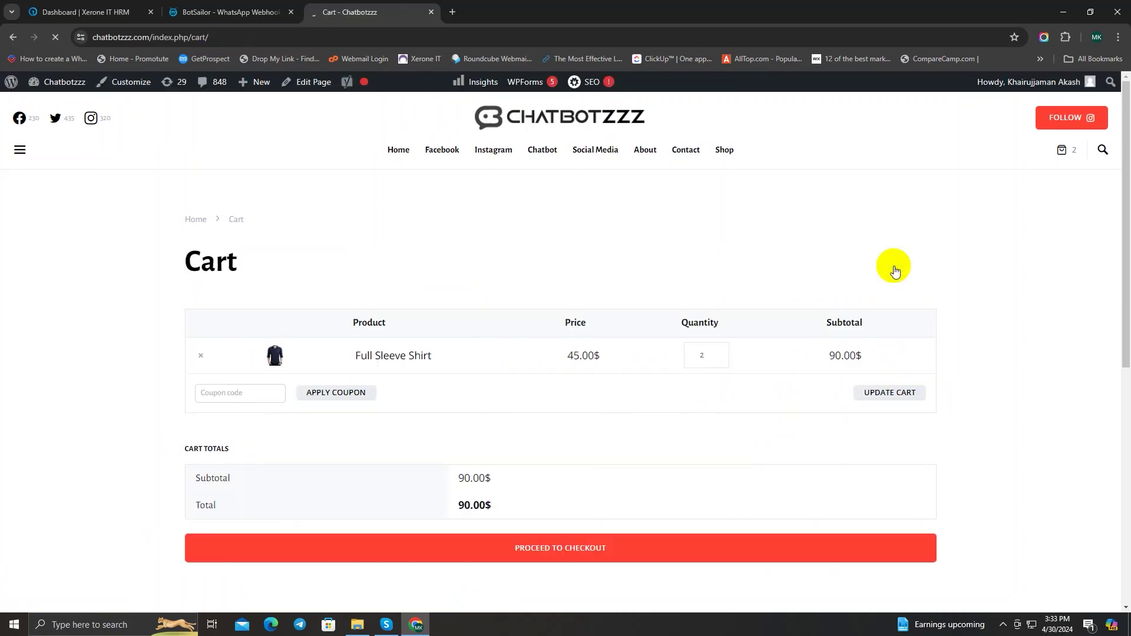
Step: Proceed to checkout with the two Full Sleeve Shirts and correct the billing phone number
{"action": "scroll", "coordinate": [627, 220], "scroll_direction": "down", "scroll_amount": 1}
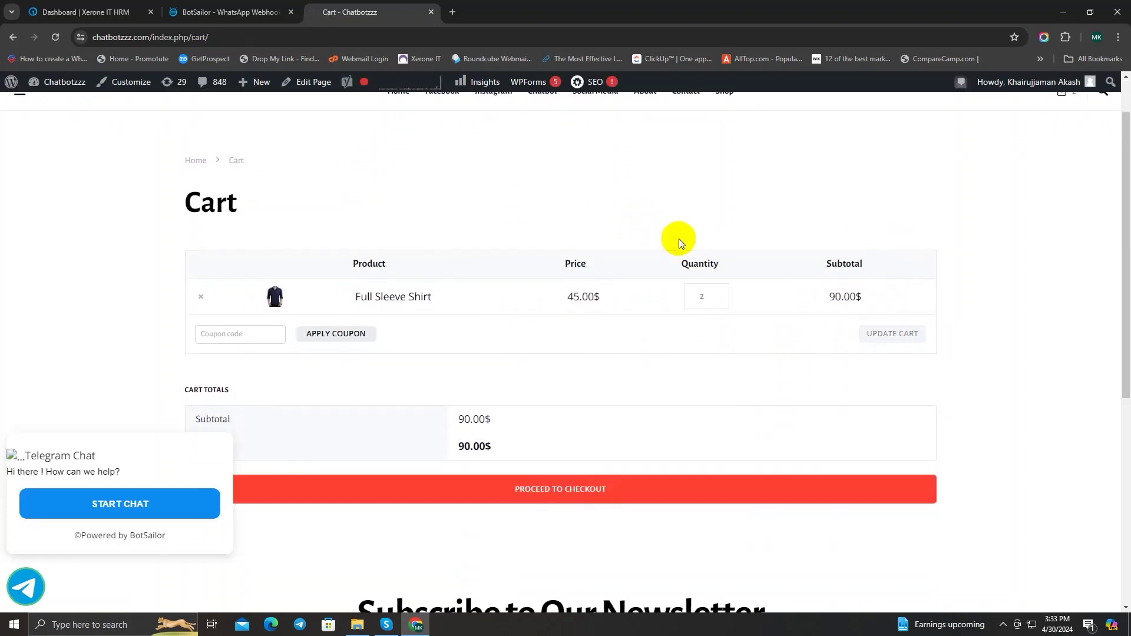
{"action": "left_click", "coordinate": [551, 497]}
{"action": "scroll", "coordinate": [465, 359], "scroll_direction": "down", "scroll_amount": 2}
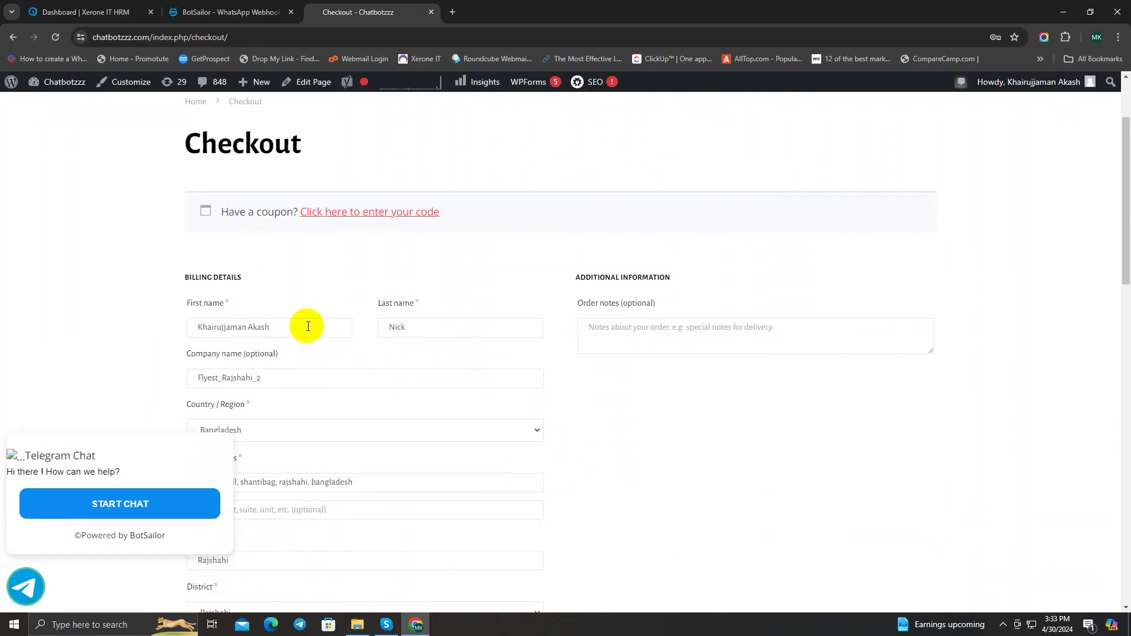
{"action": "left_click", "coordinate": [434, 325]}
{"action": "scroll", "coordinate": [367, 318], "scroll_direction": "down", "scroll_amount": 2}
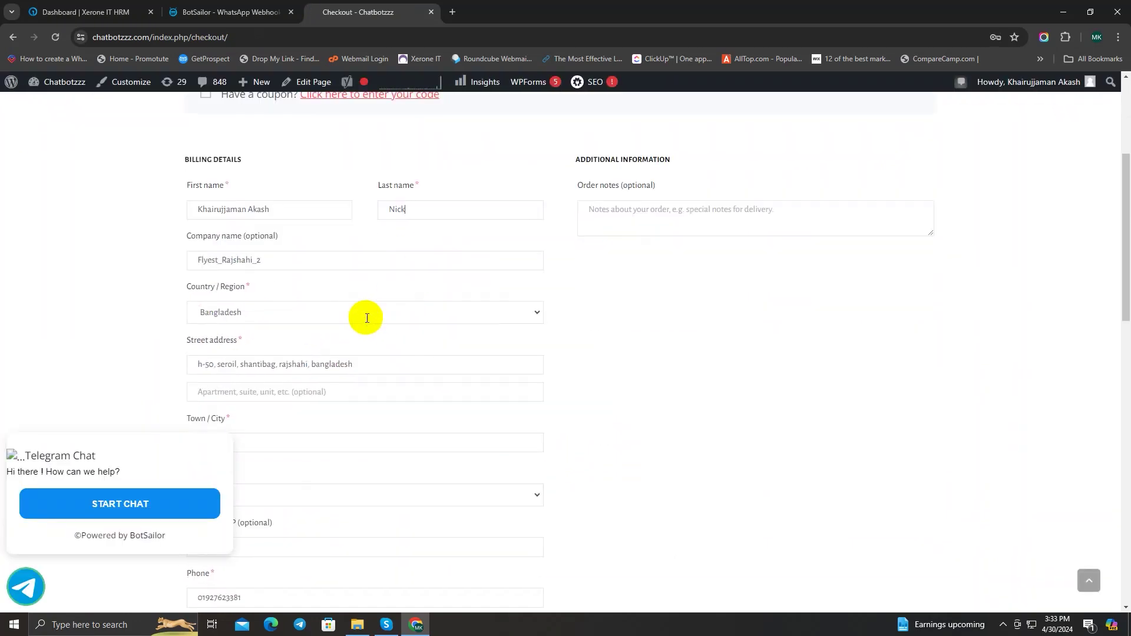
{"action": "scroll", "coordinate": [367, 318], "scroll_direction": "down", "scroll_amount": 4}
{"action": "scroll", "coordinate": [392, 331], "scroll_direction": "up", "scroll_amount": 5}
{"action": "scroll", "coordinate": [361, 331], "scroll_direction": "down", "scroll_amount": 1}
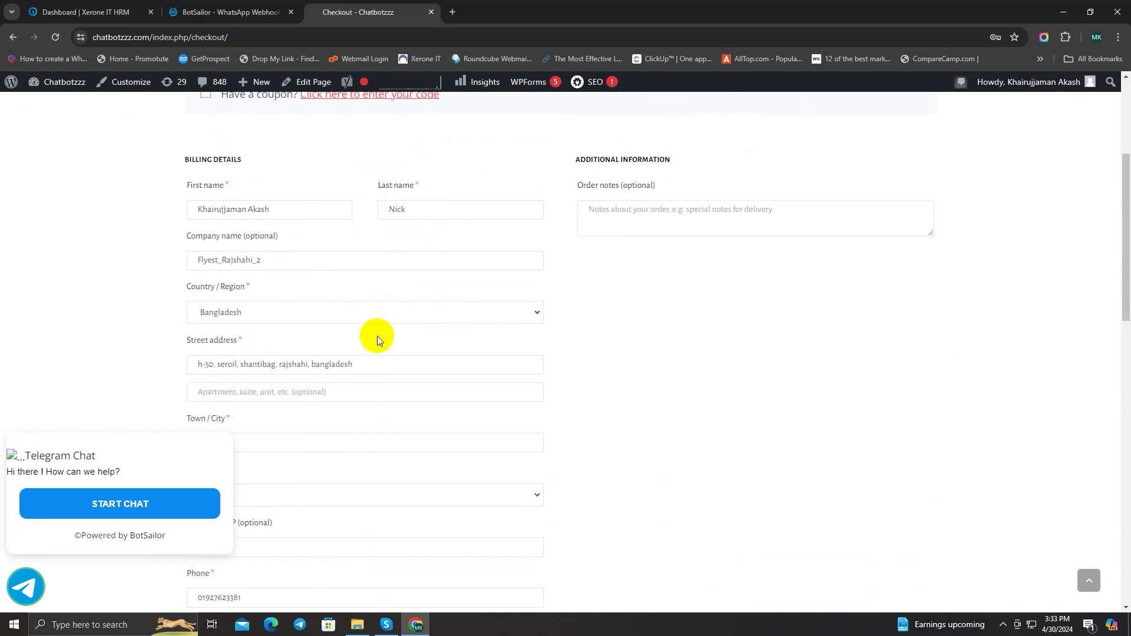
{"action": "scroll", "coordinate": [376, 360], "scroll_direction": "down", "scroll_amount": 4}
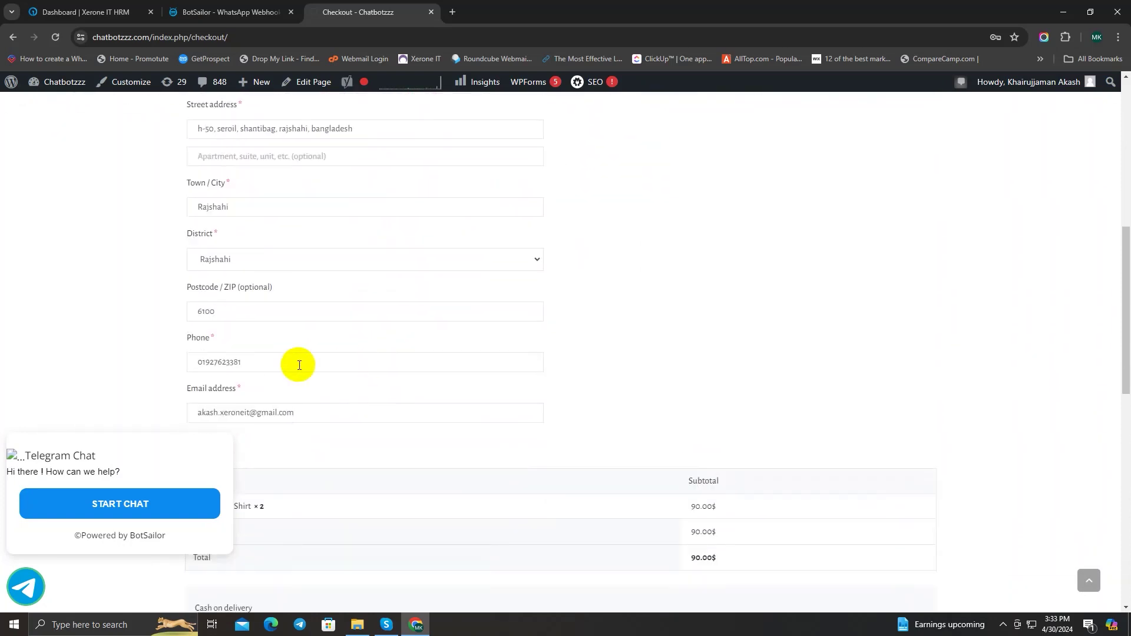
{"action": "left_click", "coordinate": [283, 366]}
{"action": "key", "text": "BackSpace"}
{"action": "key", "text": "BackSpace"}
{"action": "key", "text": "BackSpace"}
{"action": "key", "text": "BackSpace"}
{"action": "key", "text": "BackSpace"}
{"action": "key", "text": "BackSpace"}
{"action": "key", "text": "BackSpace"}
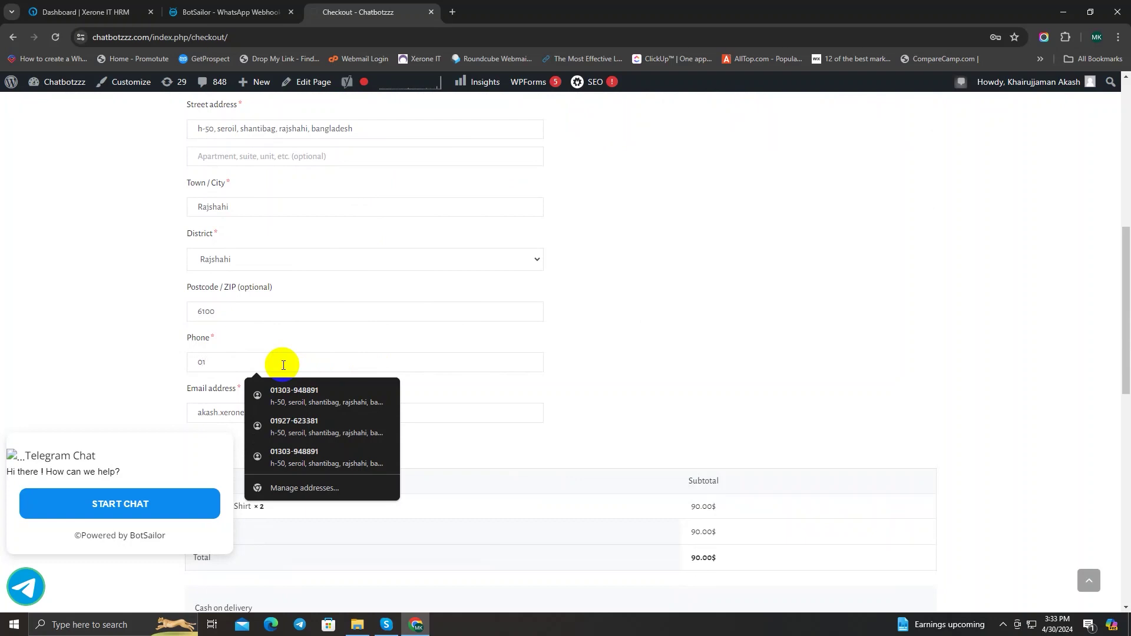
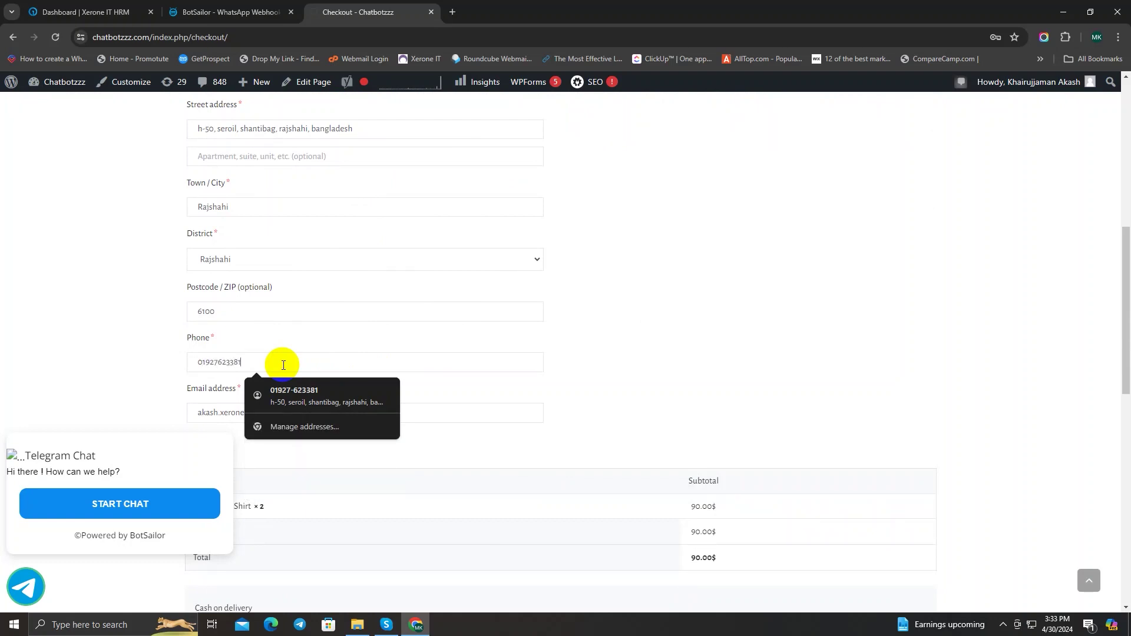
Step: Replace the billing email address and place the 90.00$ cash-on-delivery order
{"action": "scroll", "coordinate": [371, 350], "scroll_direction": "down", "scroll_amount": 1}
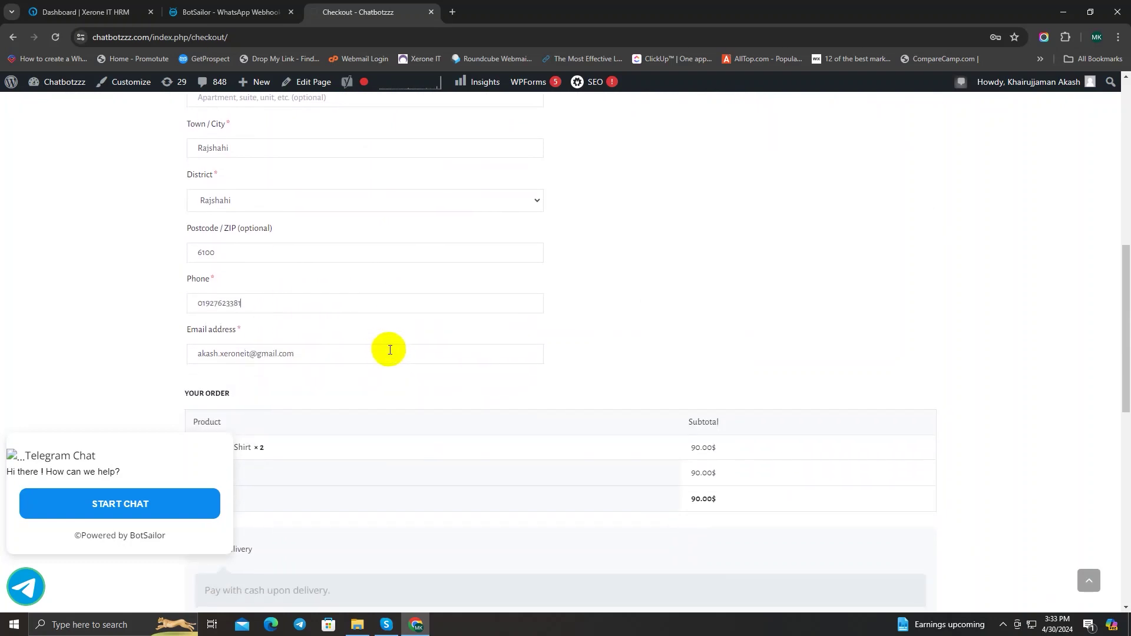
{"action": "left_click_drag", "start_coordinate": [360, 354], "coordinate": [111, 356]}
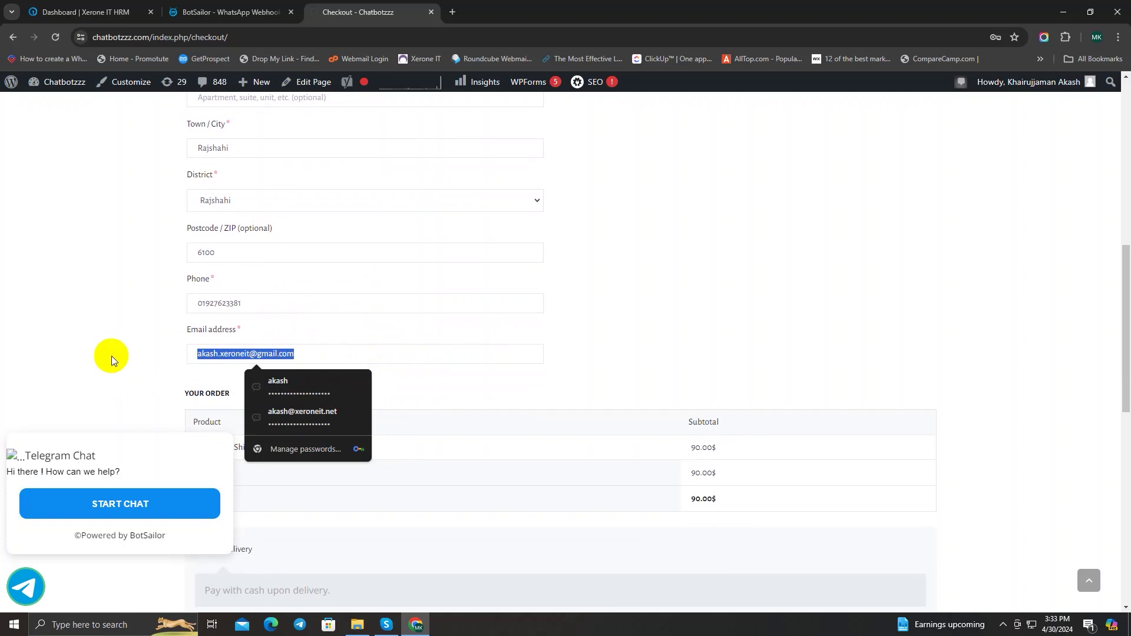
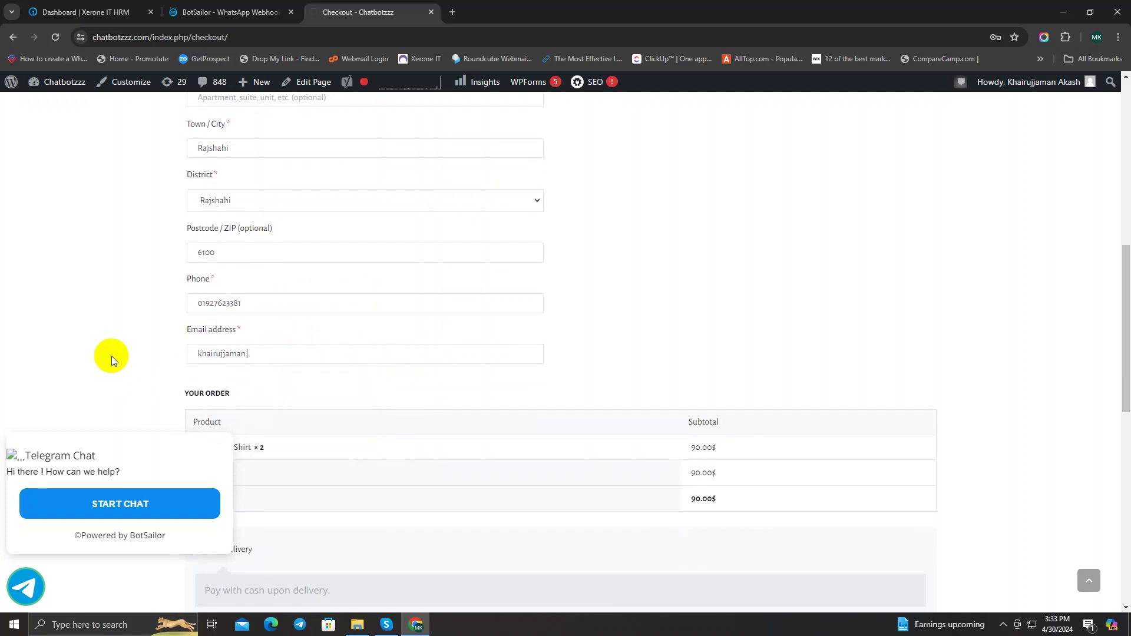
{"action": "scroll", "coordinate": [419, 307], "scroll_direction": "down", "scroll_amount": 3}
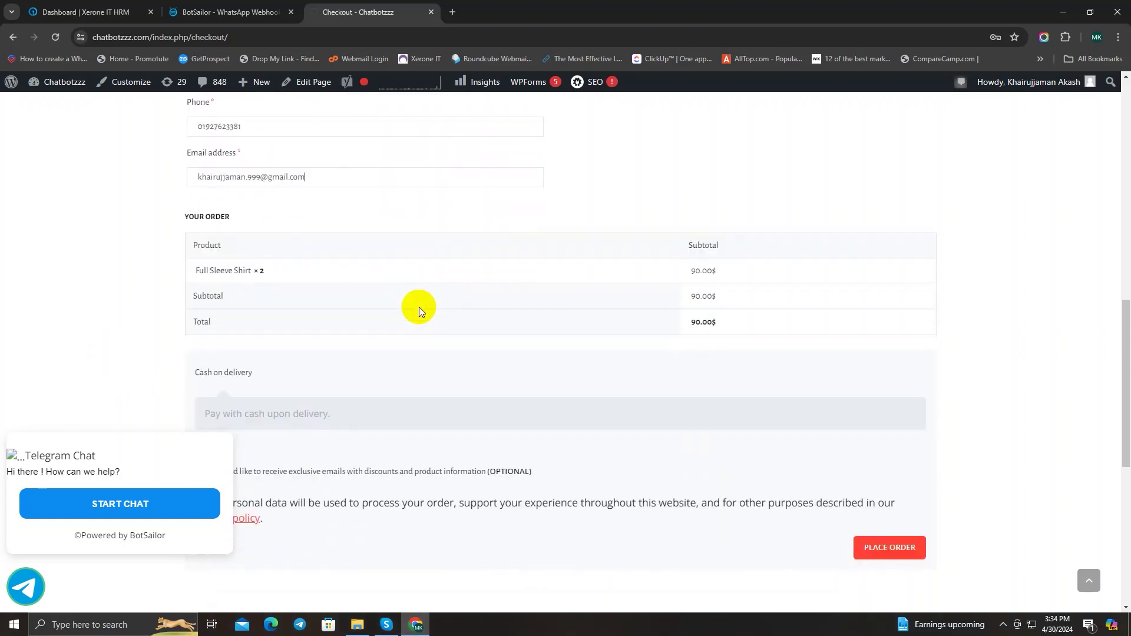
{"action": "scroll", "coordinate": [419, 306], "scroll_direction": "down", "scroll_amount": 3}
{"action": "left_click", "coordinate": [896, 372]}
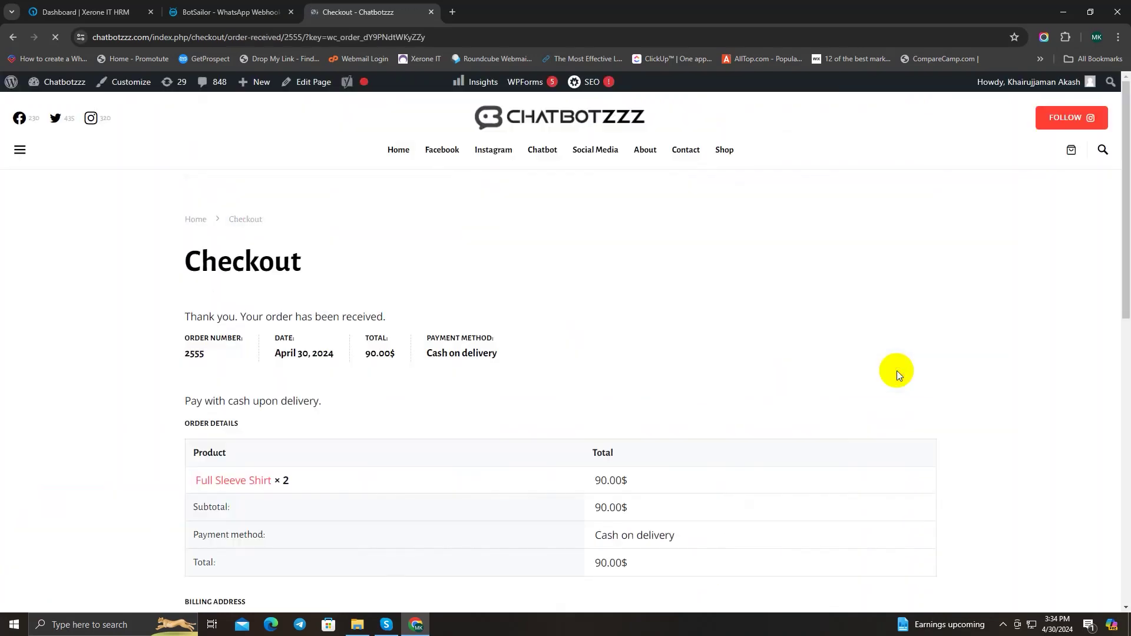
{"action": "scroll", "coordinate": [697, 344], "scroll_direction": "down", "scroll_amount": 5}
{"action": "scroll", "coordinate": [689, 343], "scroll_direction": "down", "scroll_amount": 3}
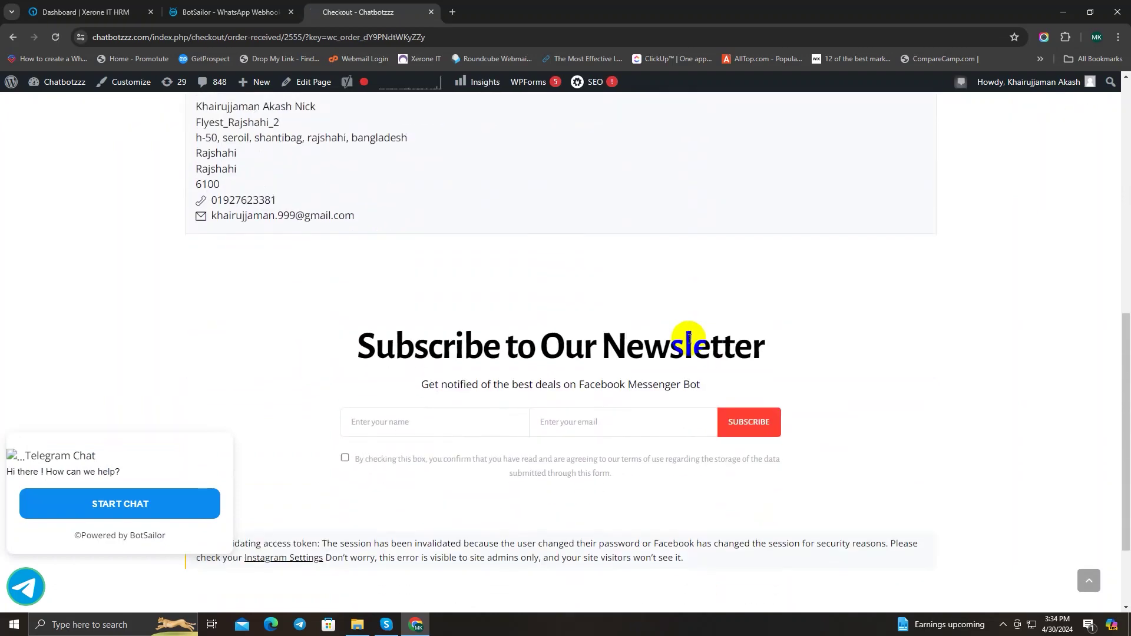
{"action": "scroll", "coordinate": [686, 340], "scroll_direction": "up", "scroll_amount": 9}
{"action": "scroll", "coordinate": [682, 349], "scroll_direction": "down", "scroll_amount": 3}
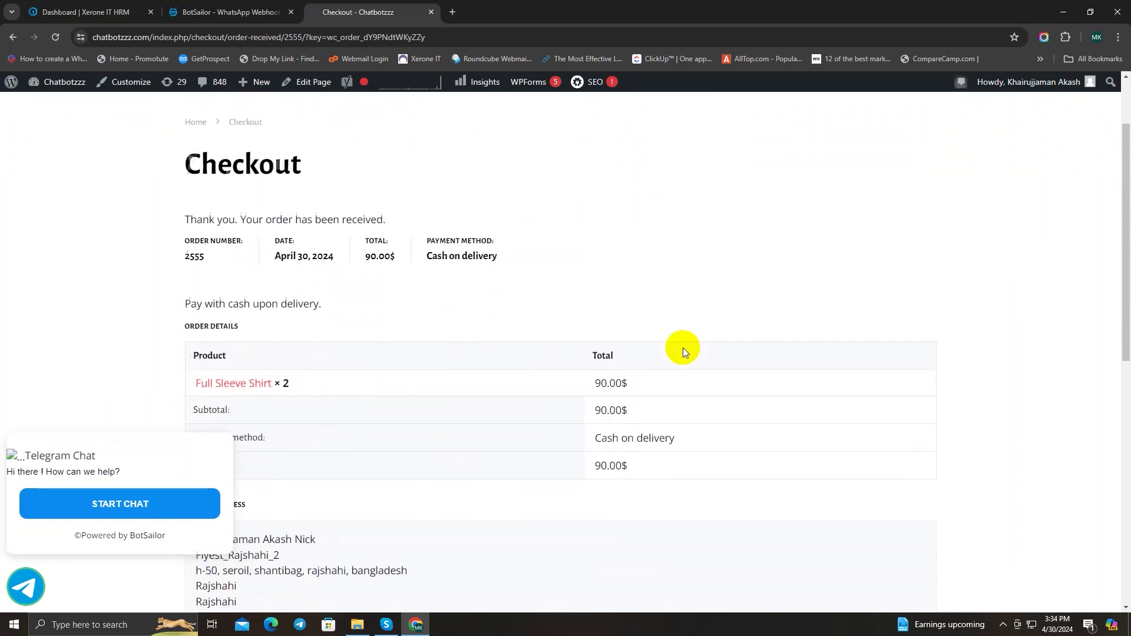
Step: Open the Order Update Flow report, reload the workflows page, and reopen it to show the 15:34 send
{"action": "left_click", "coordinate": [186, 12]}
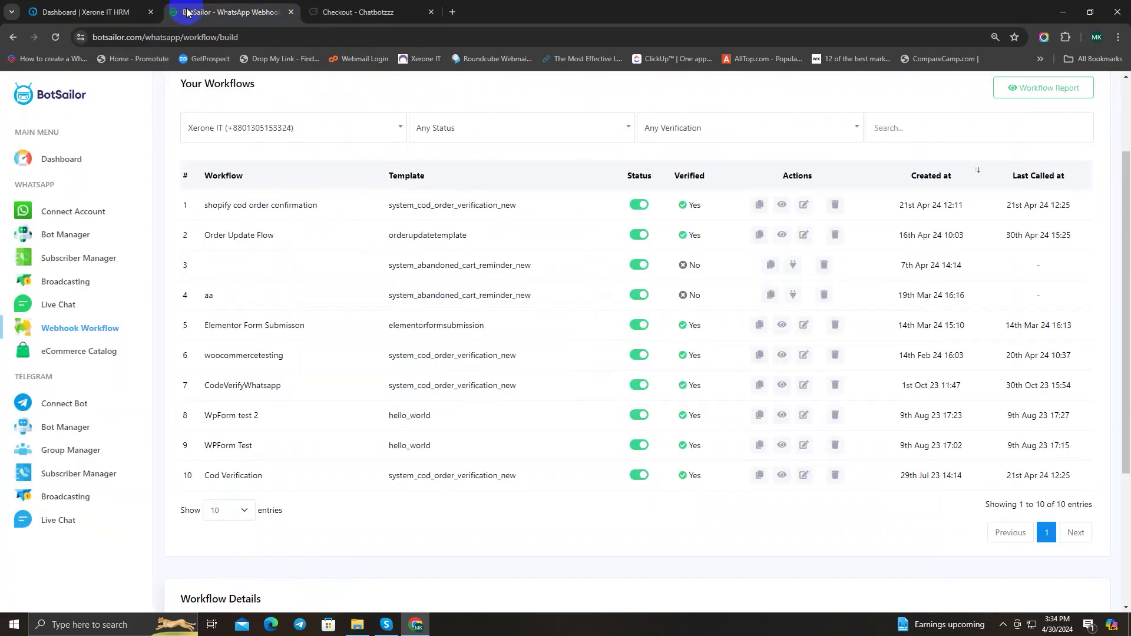
{"action": "scroll", "coordinate": [412, 303], "scroll_direction": "up", "scroll_amount": 2}
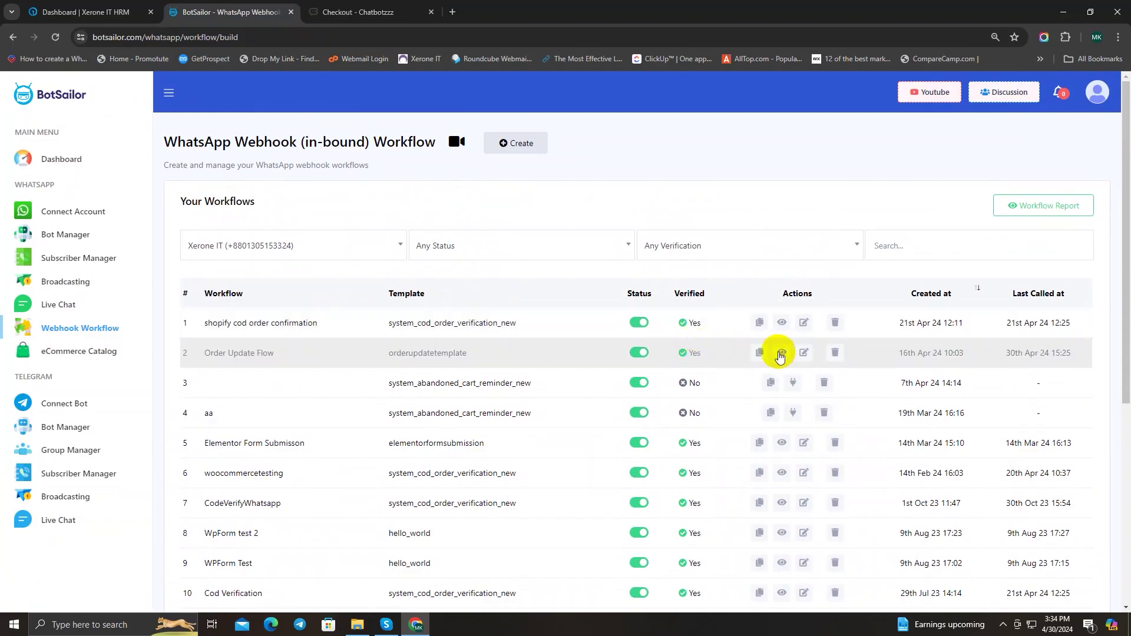
{"action": "left_click", "coordinate": [781, 353]}
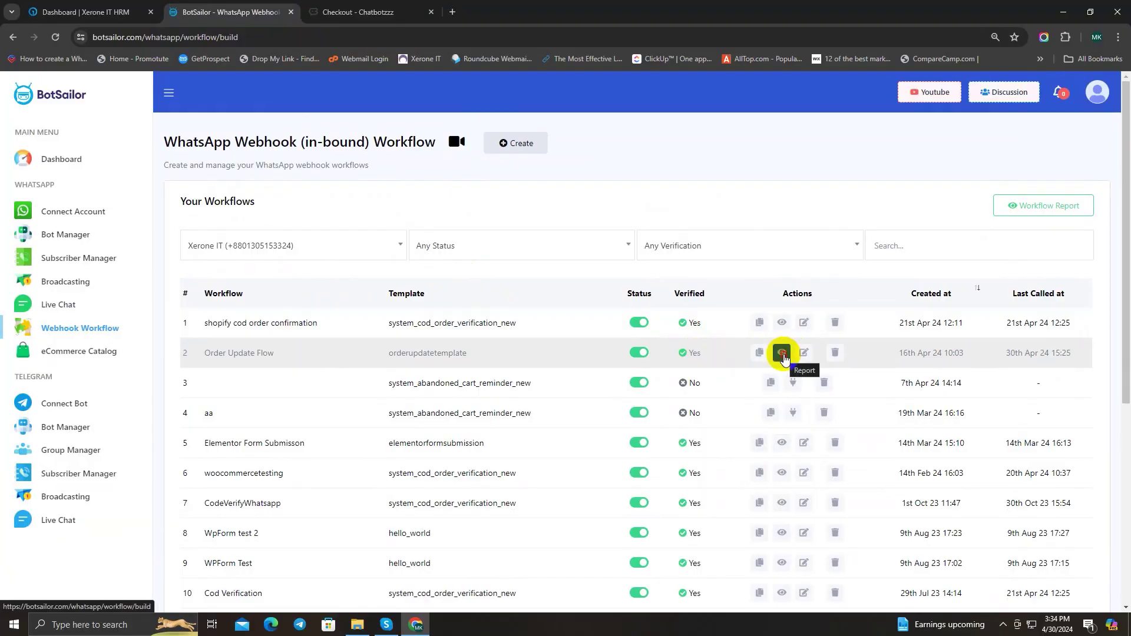
{"action": "left_click", "coordinate": [782, 354]}
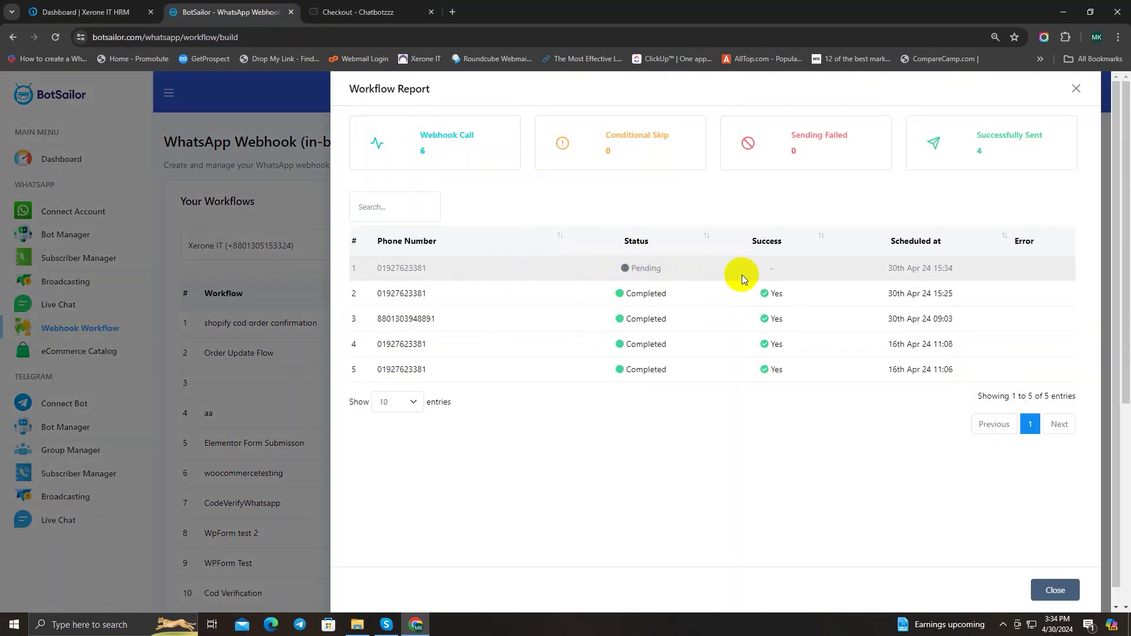
{"action": "left_click", "coordinate": [56, 37]}
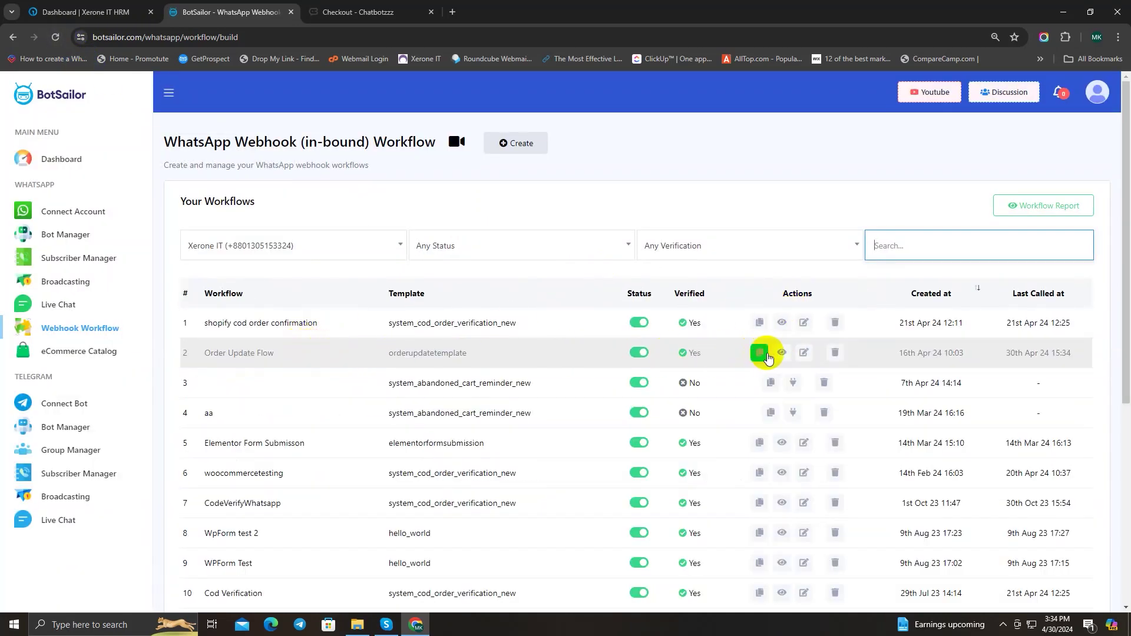
{"action": "left_click", "coordinate": [781, 353]}
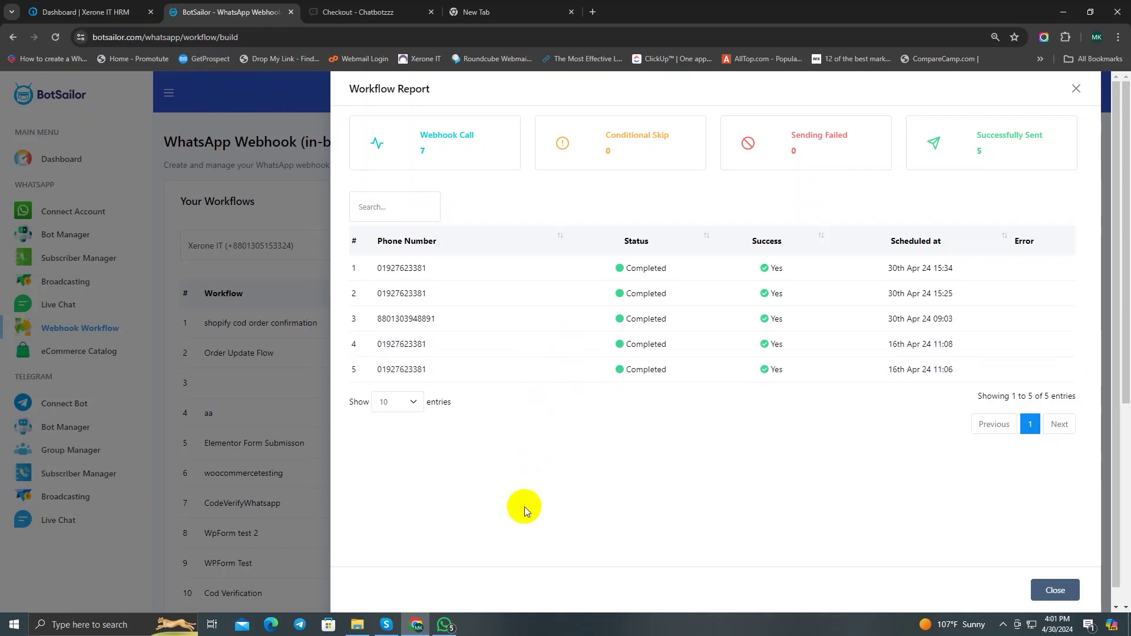
Step: Read the latest Xerone IT order confirmation for the Check Casual order in WhatsApp
{"action": "left_click", "coordinate": [446, 628]}
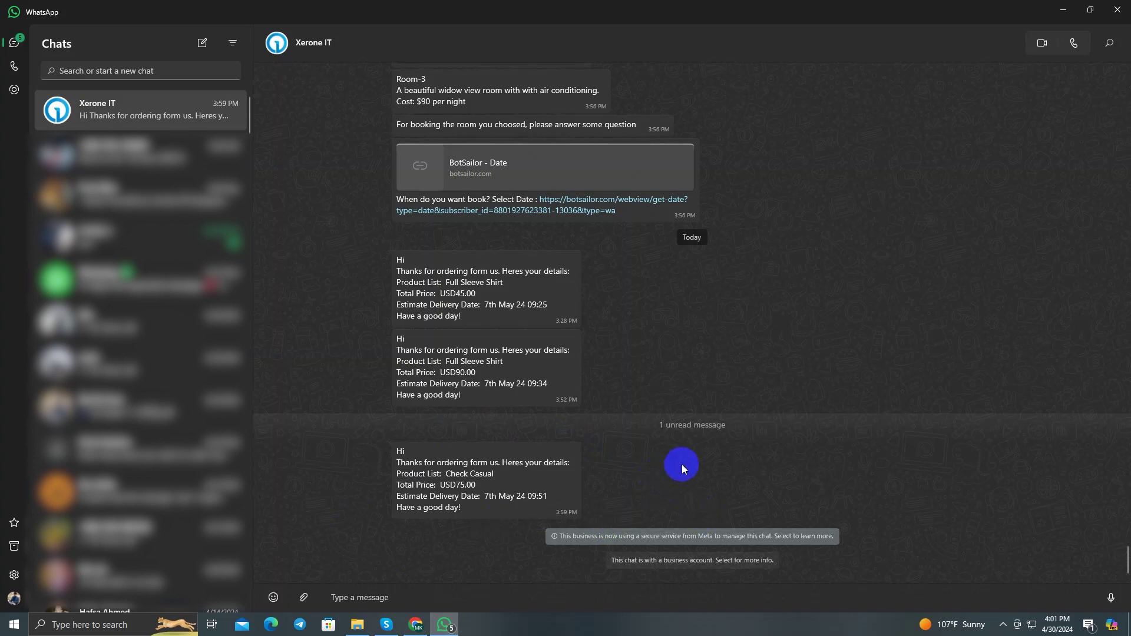
{"action": "left_click_drag", "start_coordinate": [479, 504], "coordinate": [363, 440]}
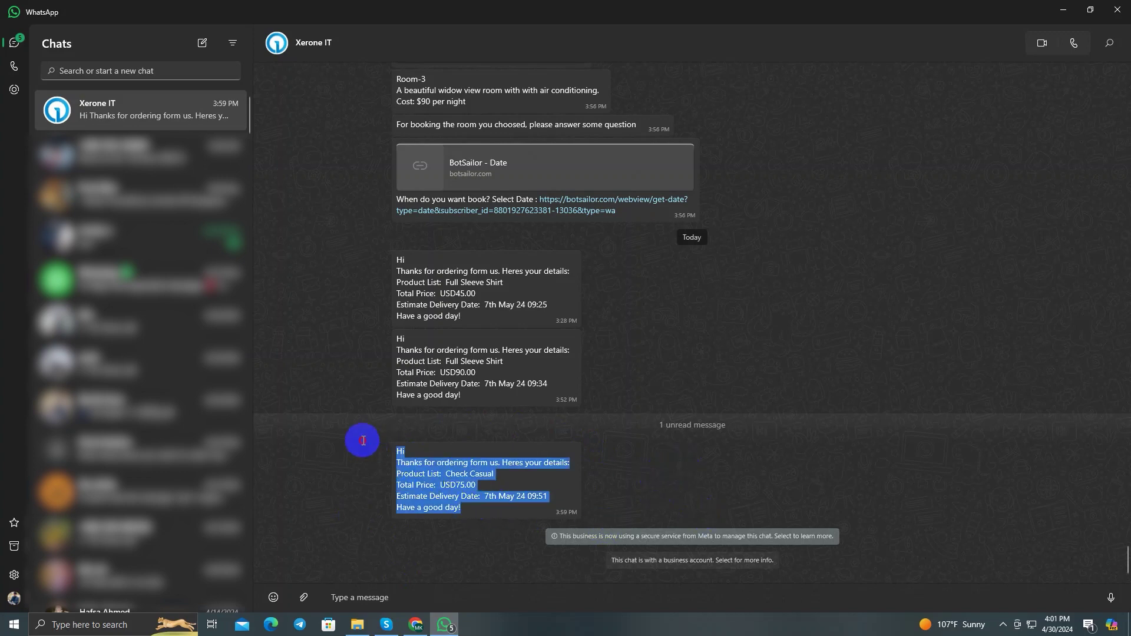
{"action": "left_click", "coordinate": [448, 443]}
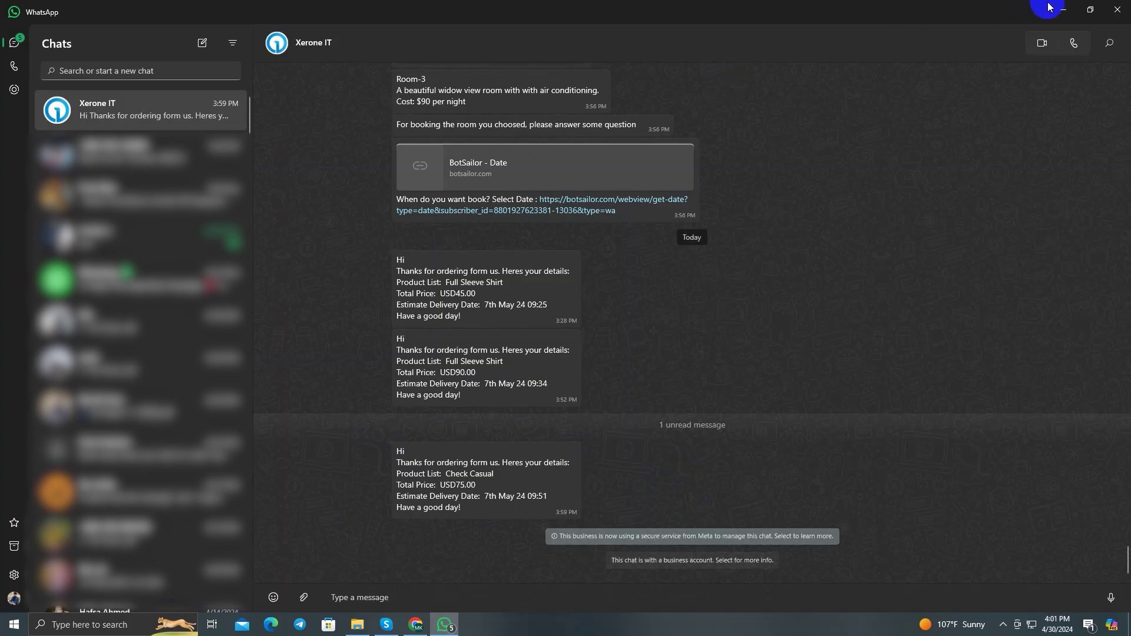
Step: Minimize WhatsApp and close the Workflow Report to return to BotSailor's workflow list
{"action": "left_click", "coordinate": [1052, 9]}
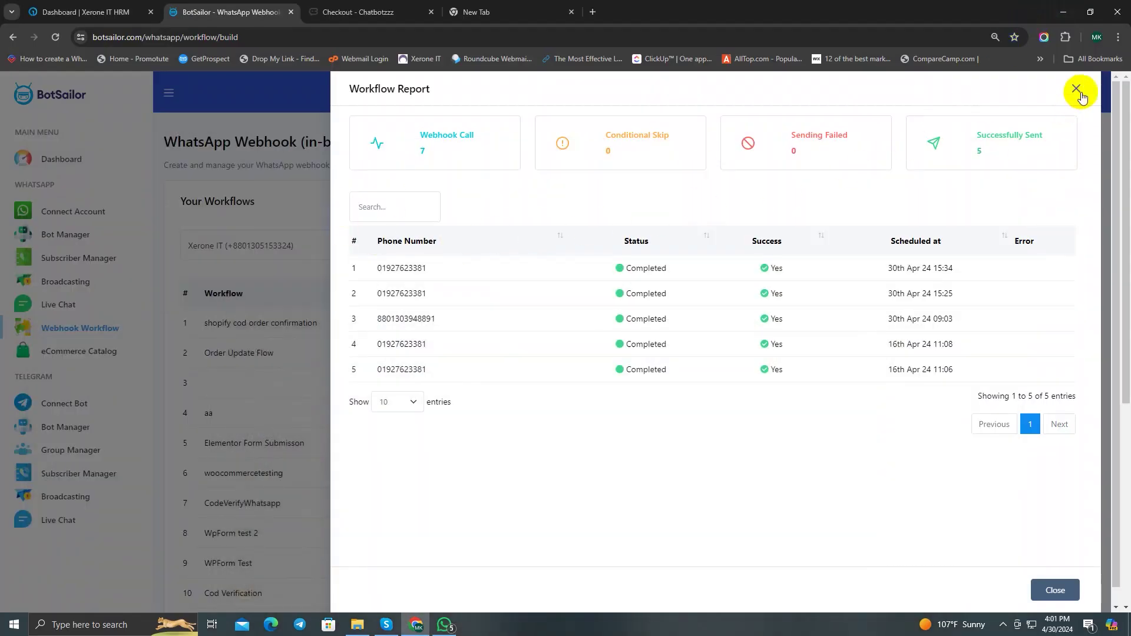
{"action": "left_click", "coordinate": [1079, 92]}
{"action": "scroll", "coordinate": [644, 192], "scroll_direction": "down", "scroll_amount": 3}
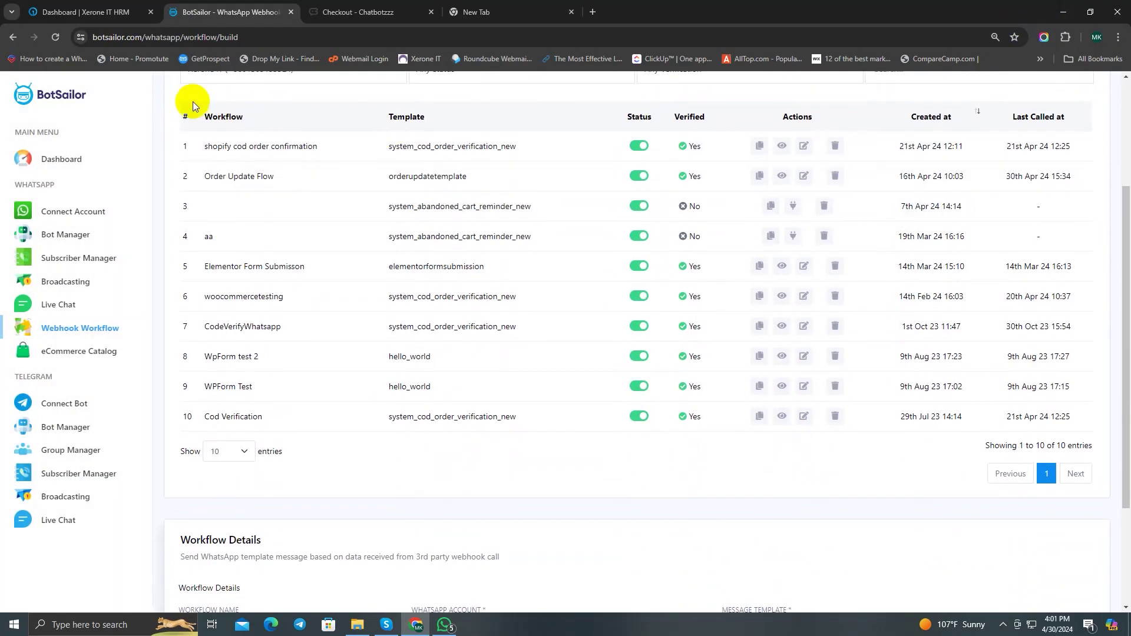